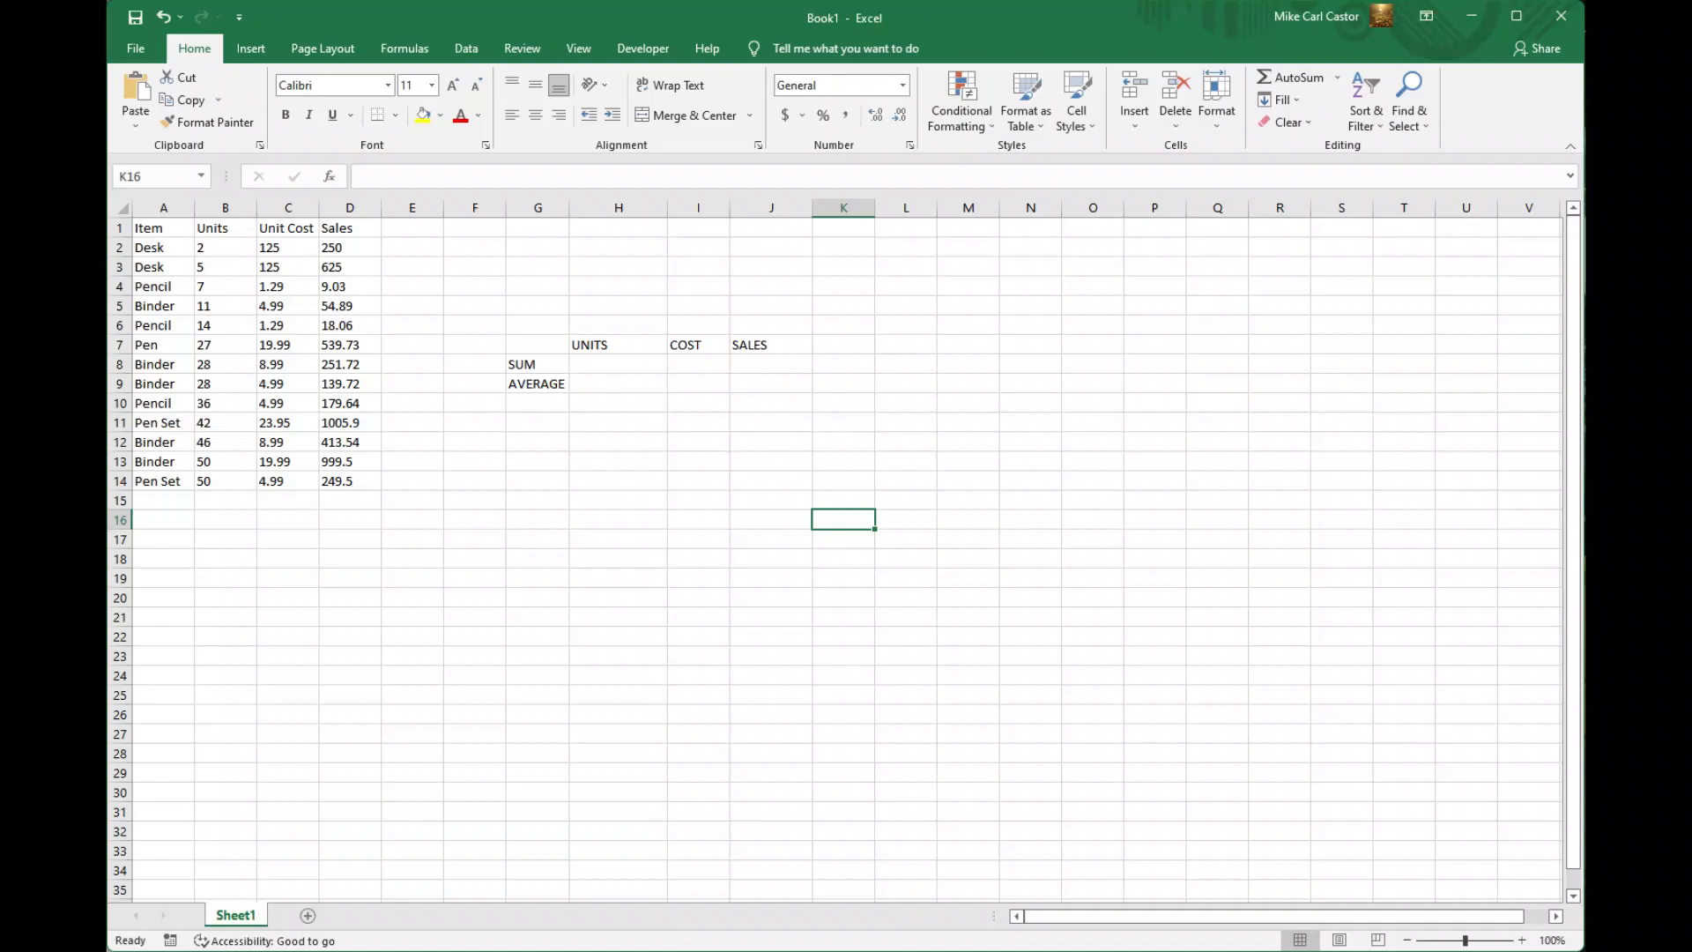
Step: Examine the column headings and the number format of the Units, Unit Cost and Sales values
click(618, 364)
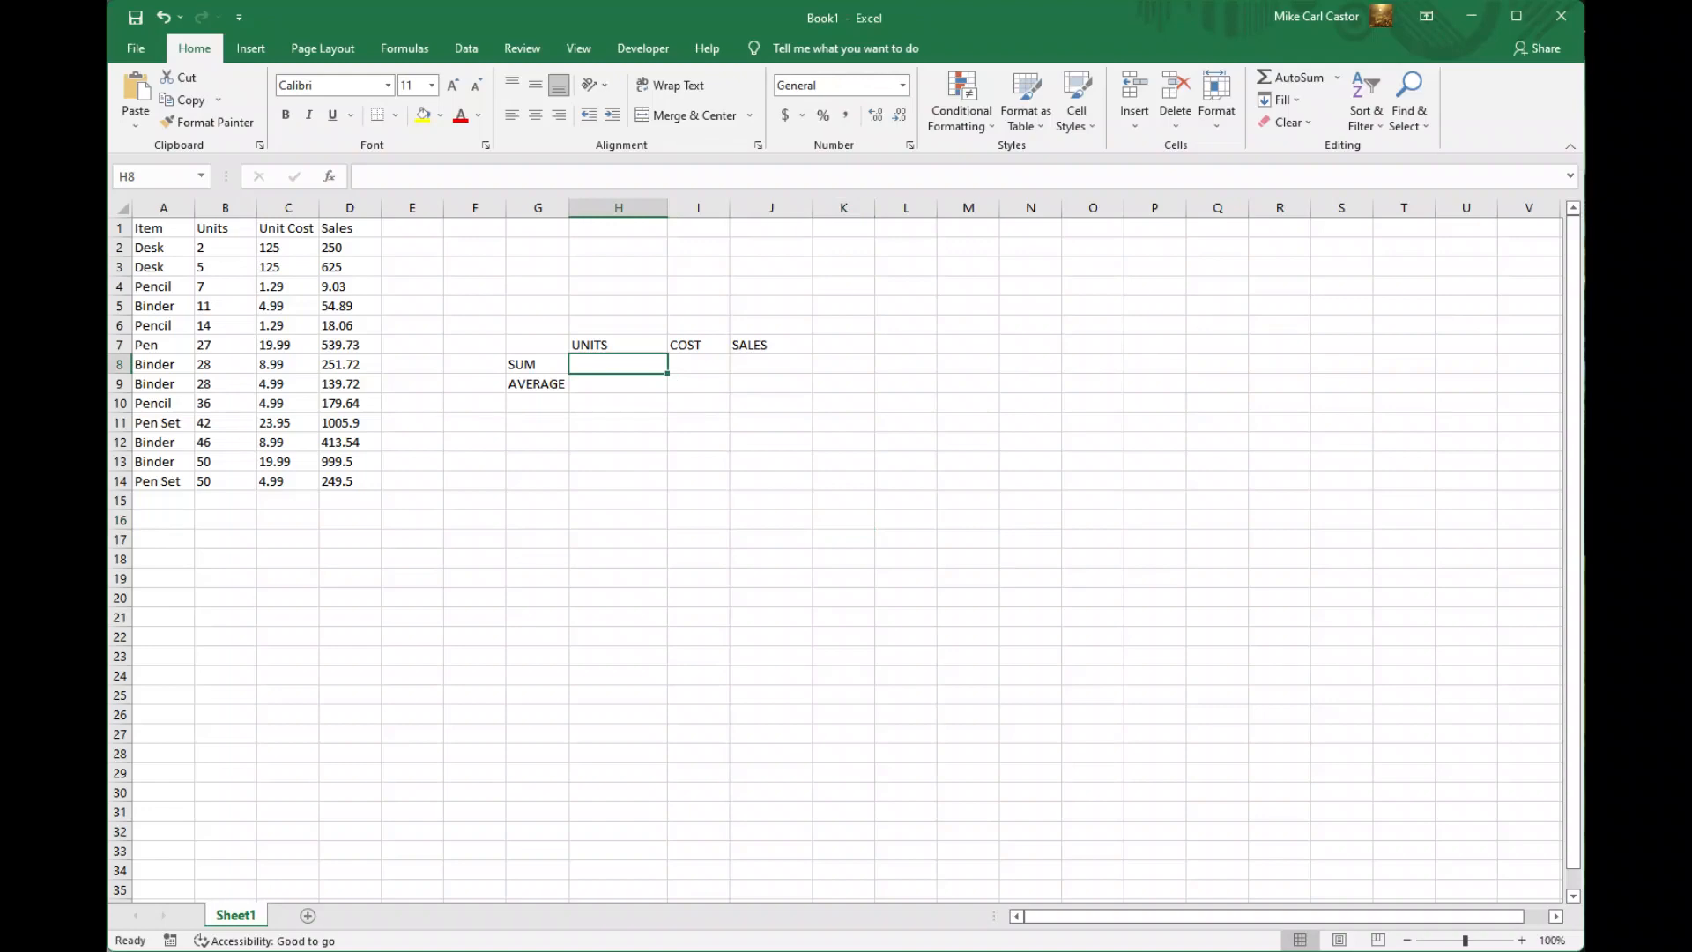
click(225, 248)
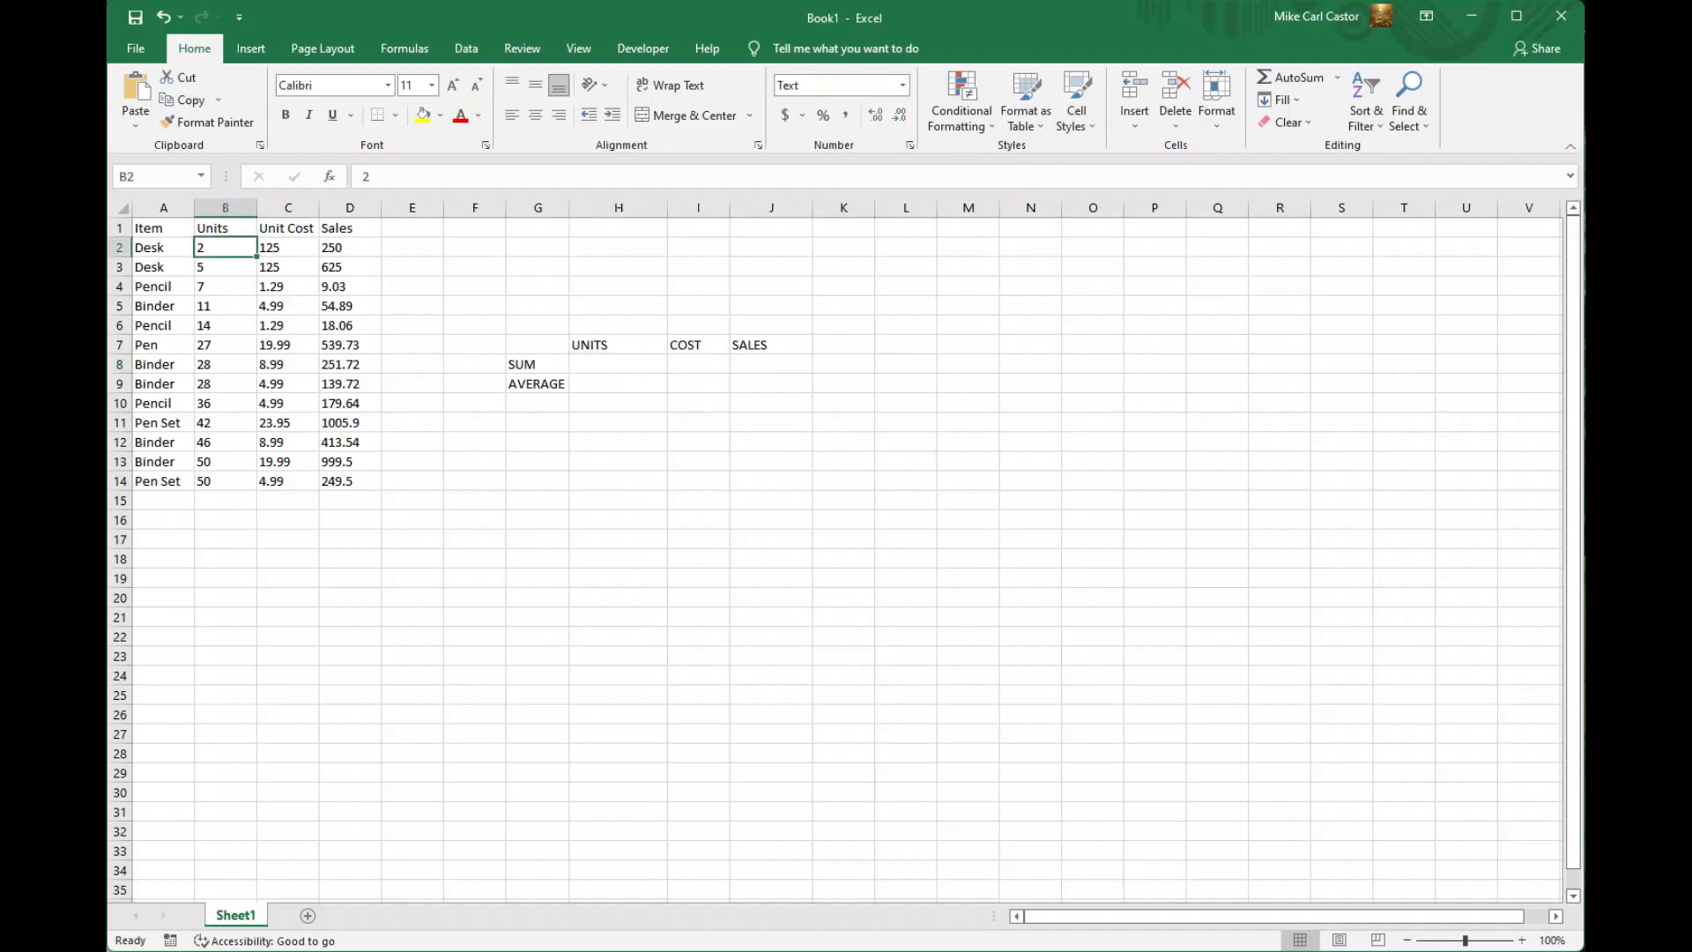
click(163, 229)
click(225, 228)
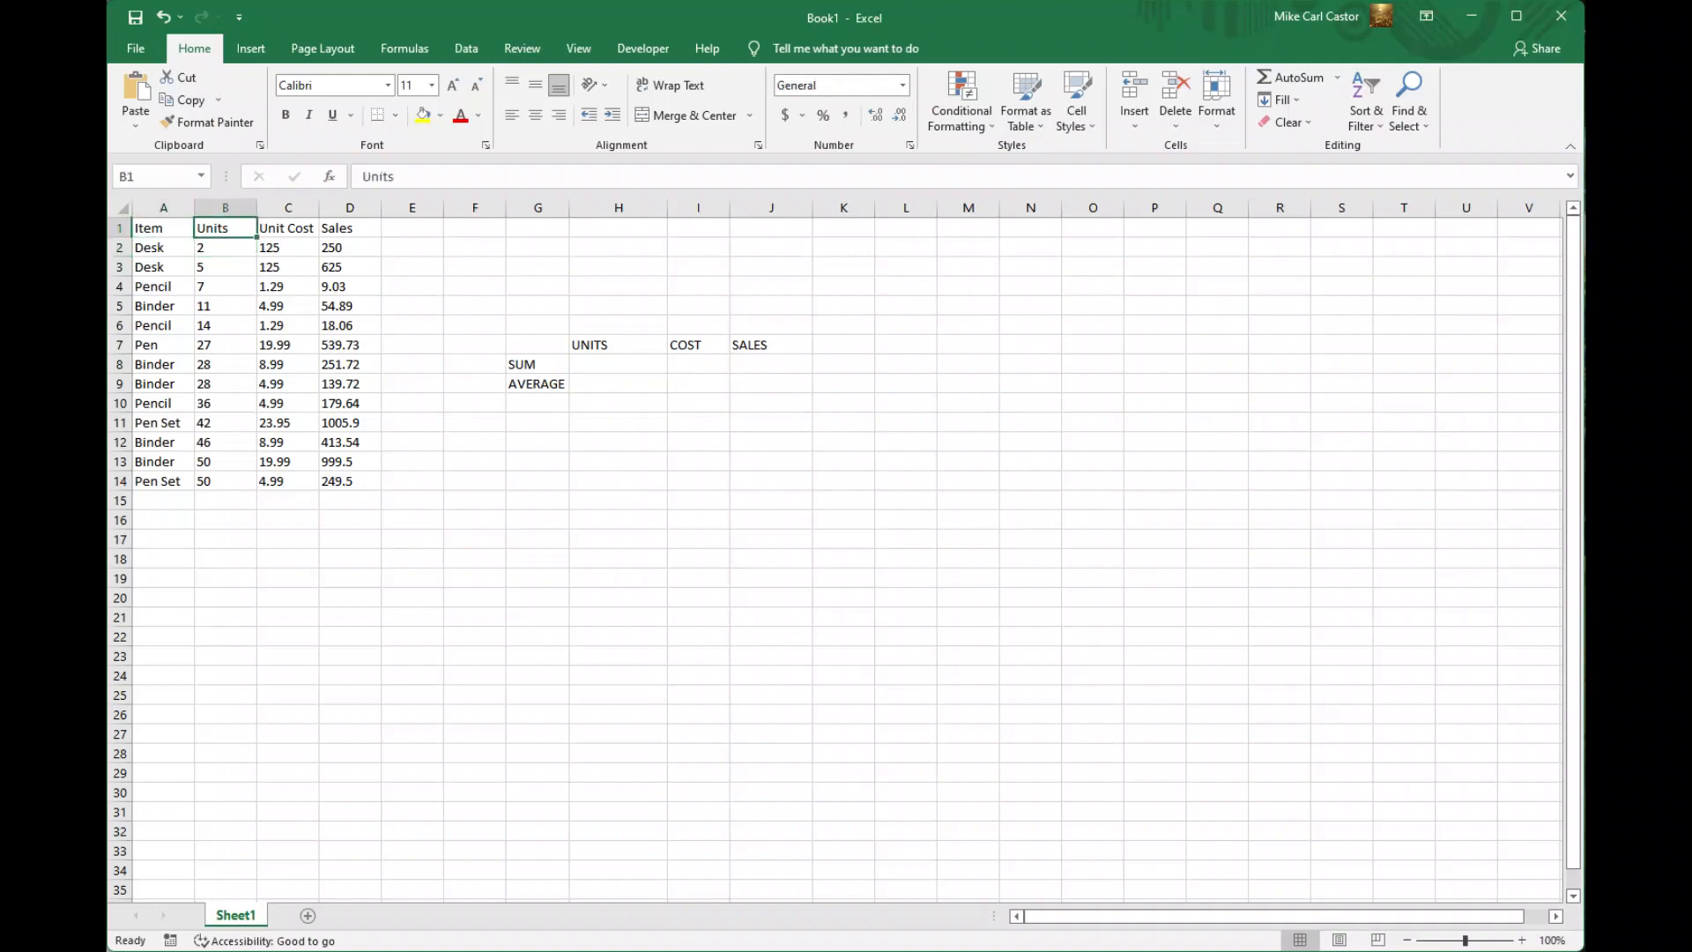
click(287, 228)
click(350, 229)
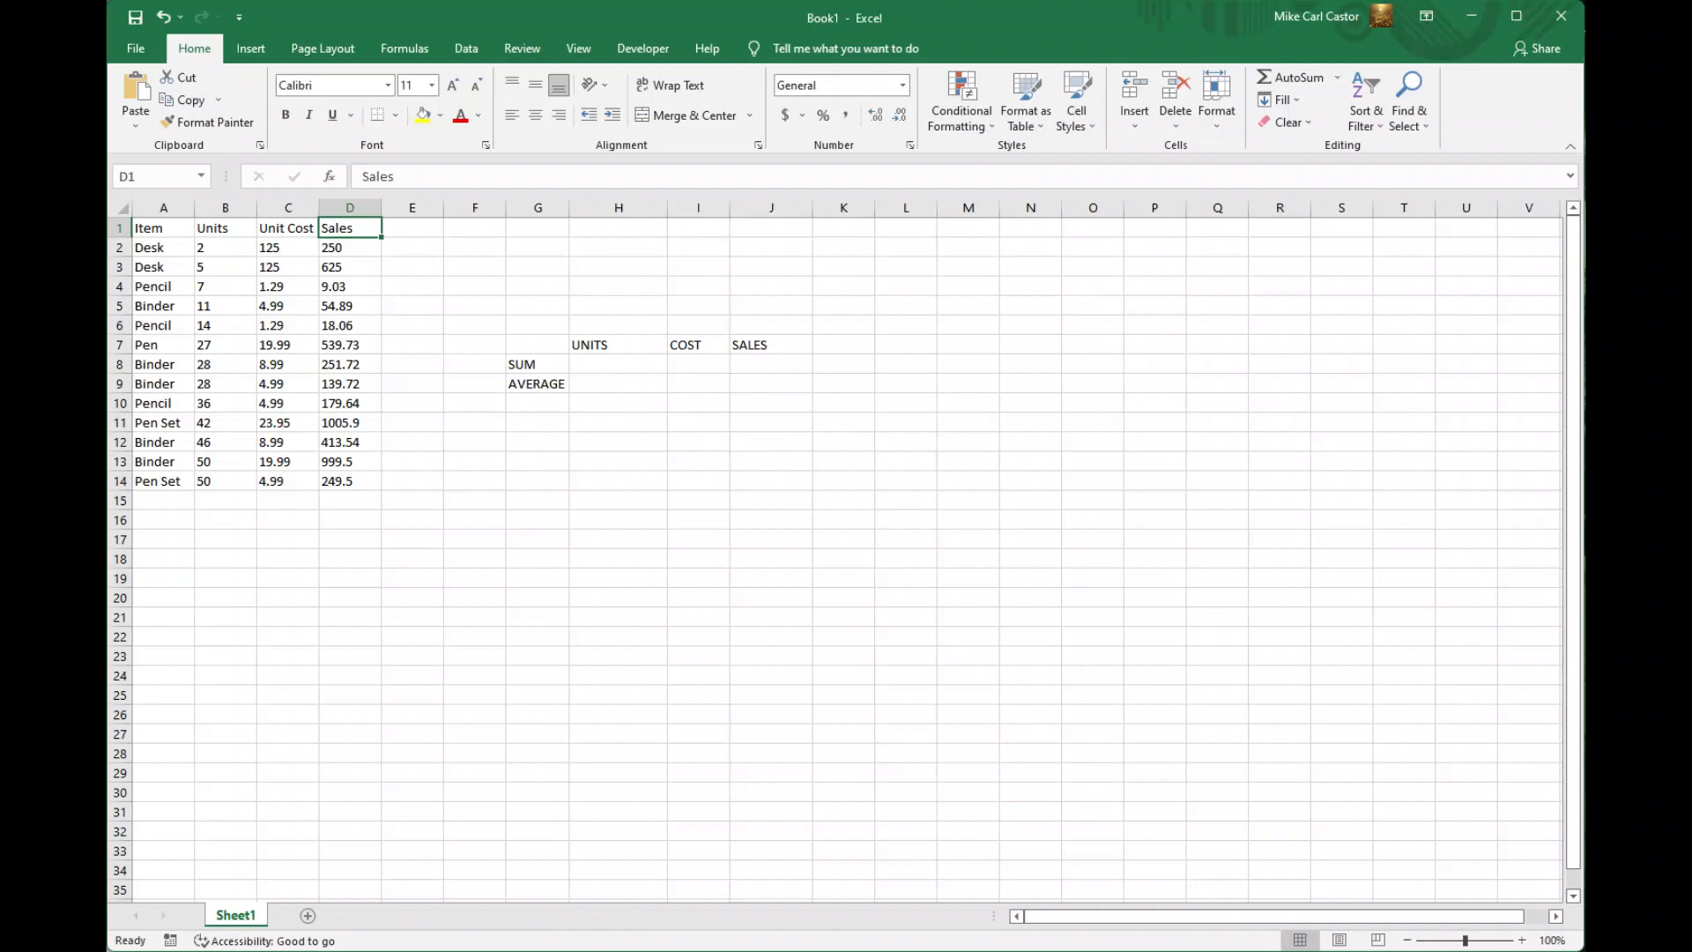
click(225, 247)
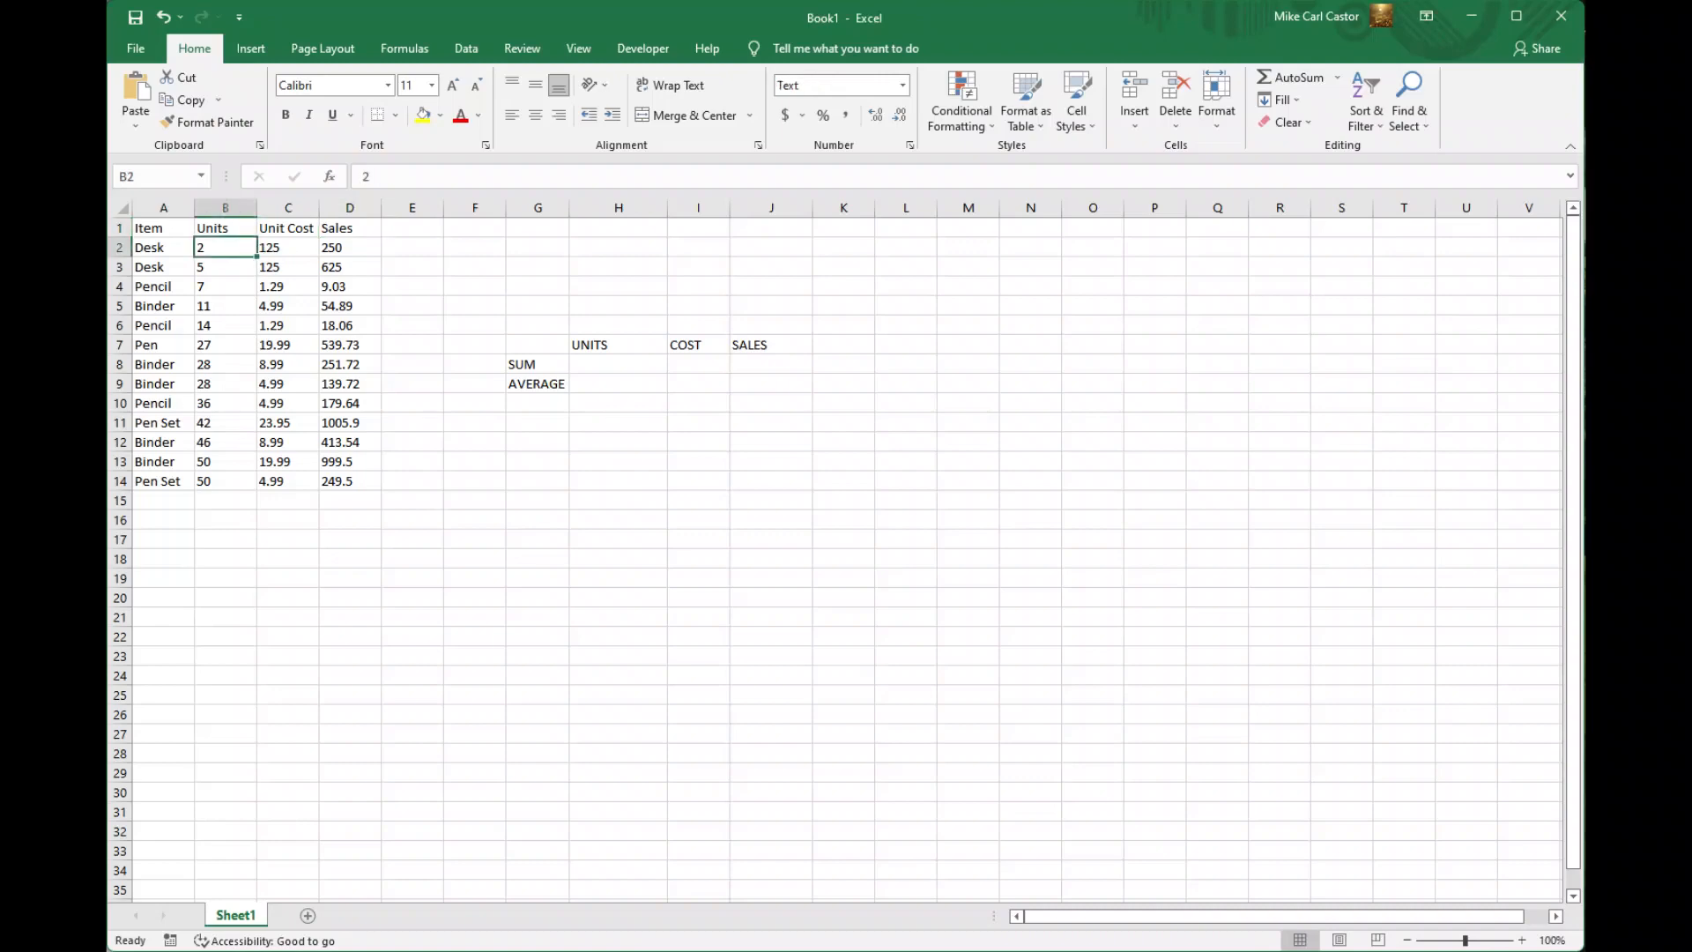
click(287, 247)
click(350, 267)
click(225, 267)
click(287, 268)
click(225, 248)
click(350, 423)
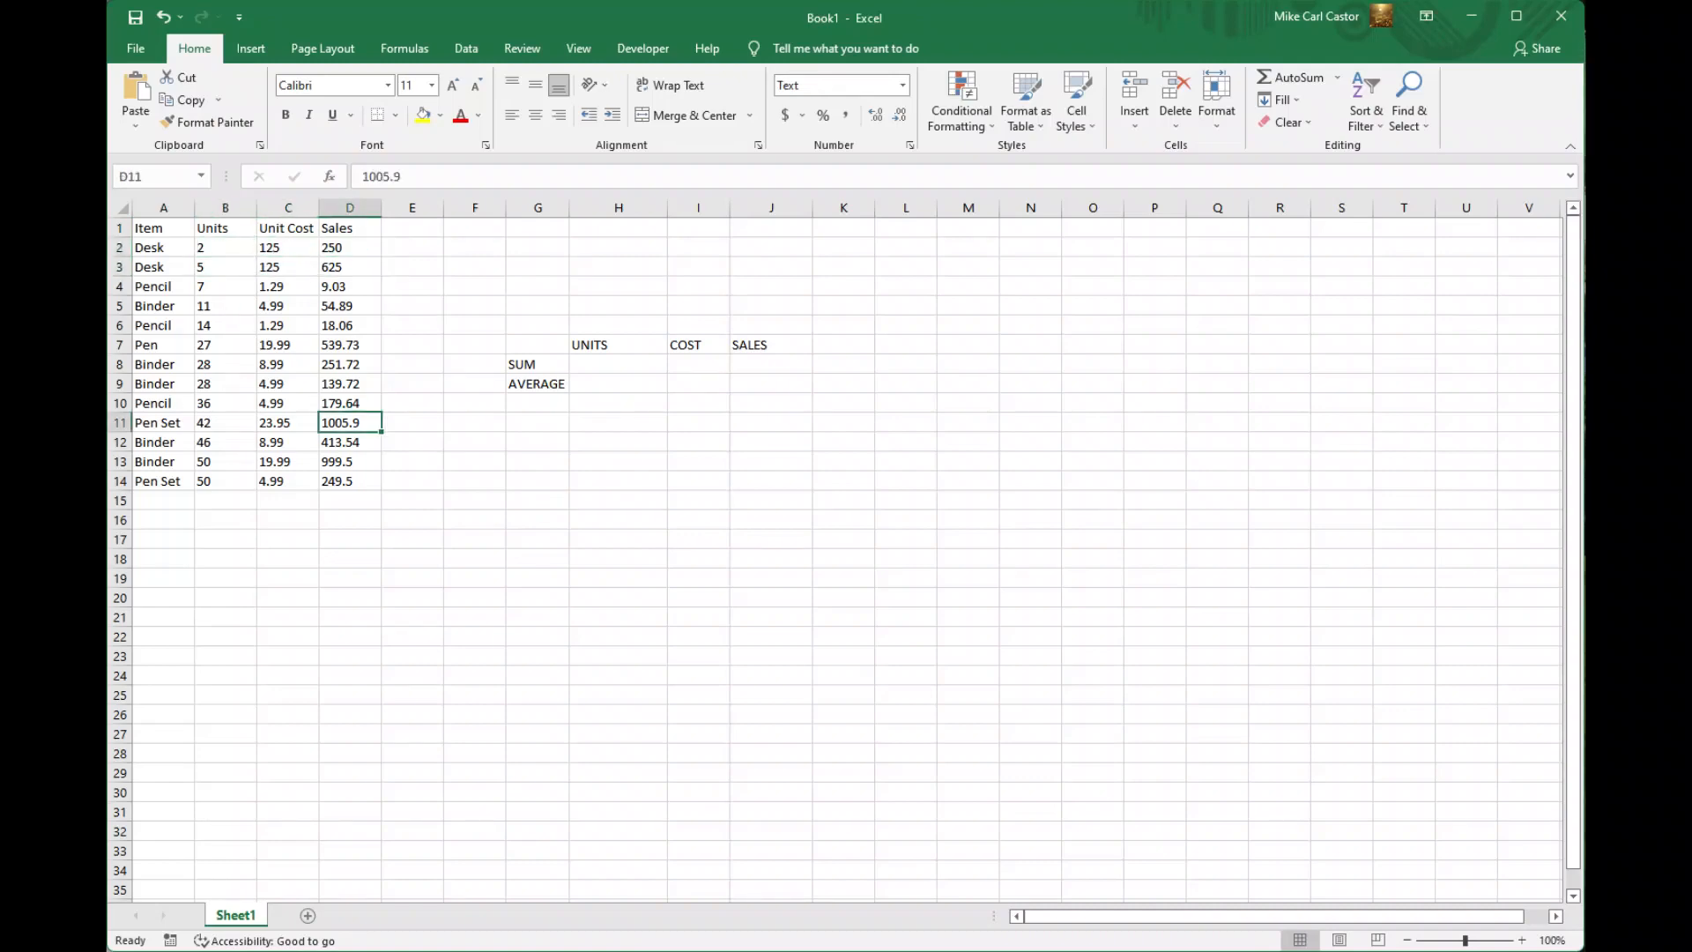
click(224, 248)
click(349, 267)
click(287, 286)
click(288, 248)
click(350, 248)
click(350, 286)
click(287, 268)
click(224, 267)
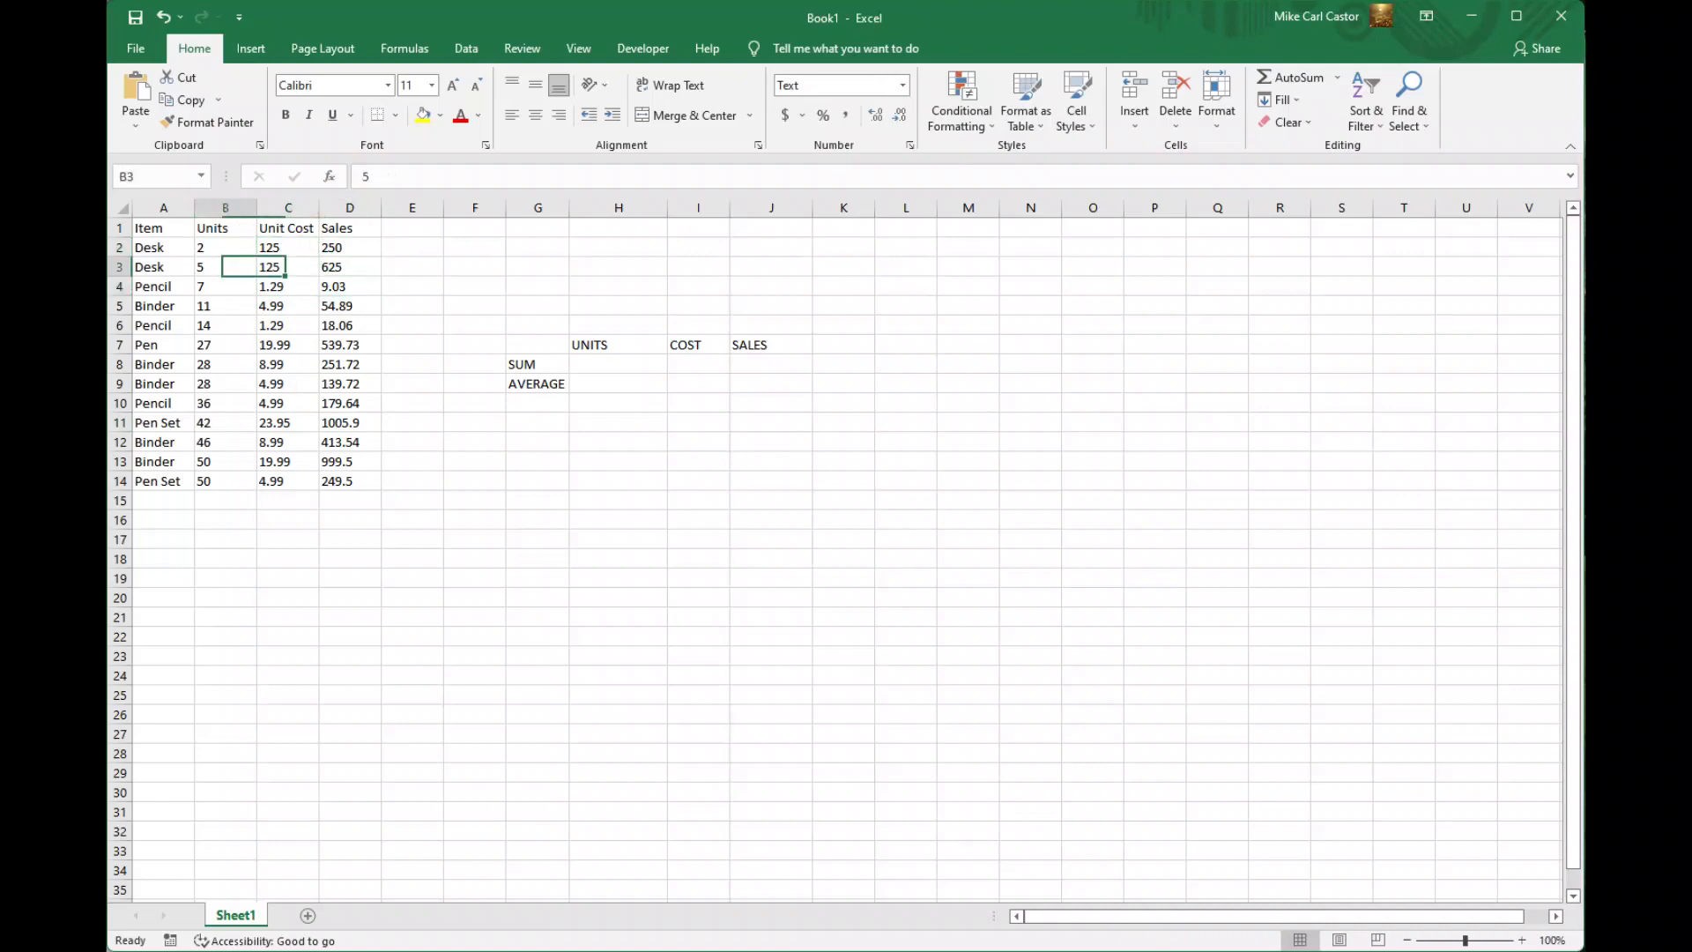
key(Right)
key(Right)
key(Up)
key(Left)
key(Down)
key(Right)
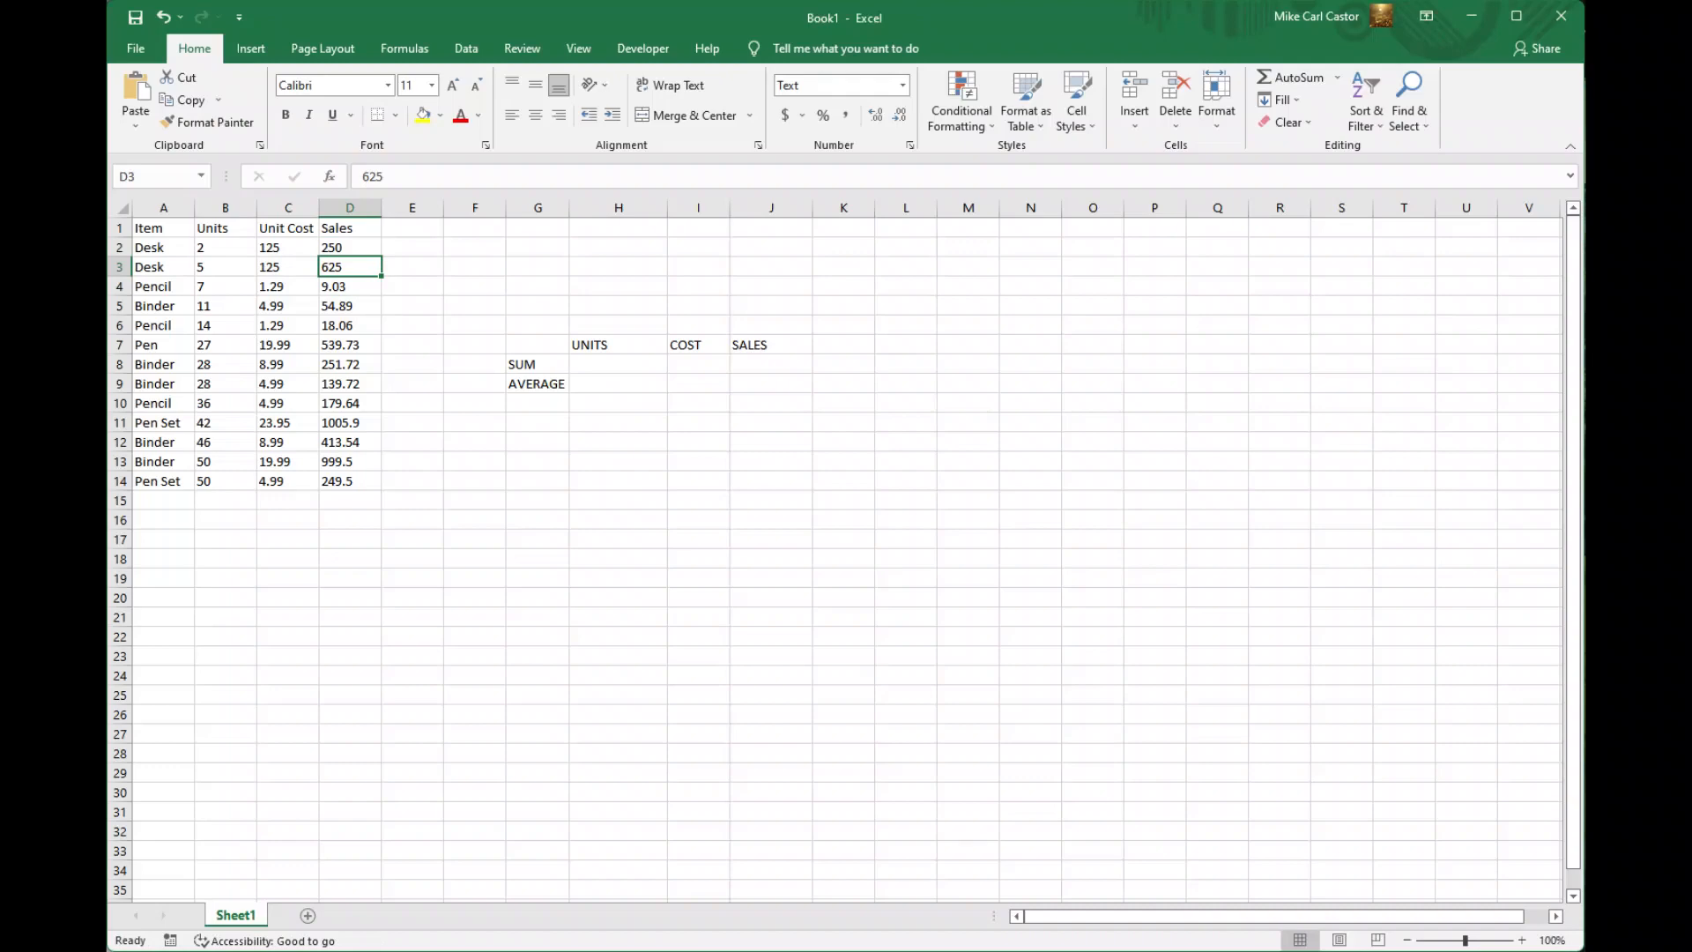
Step: Change the format of the Units, Unit Cost and Sales values in B2:D14 to Number
key(Left)
key(Left)
key(Up)
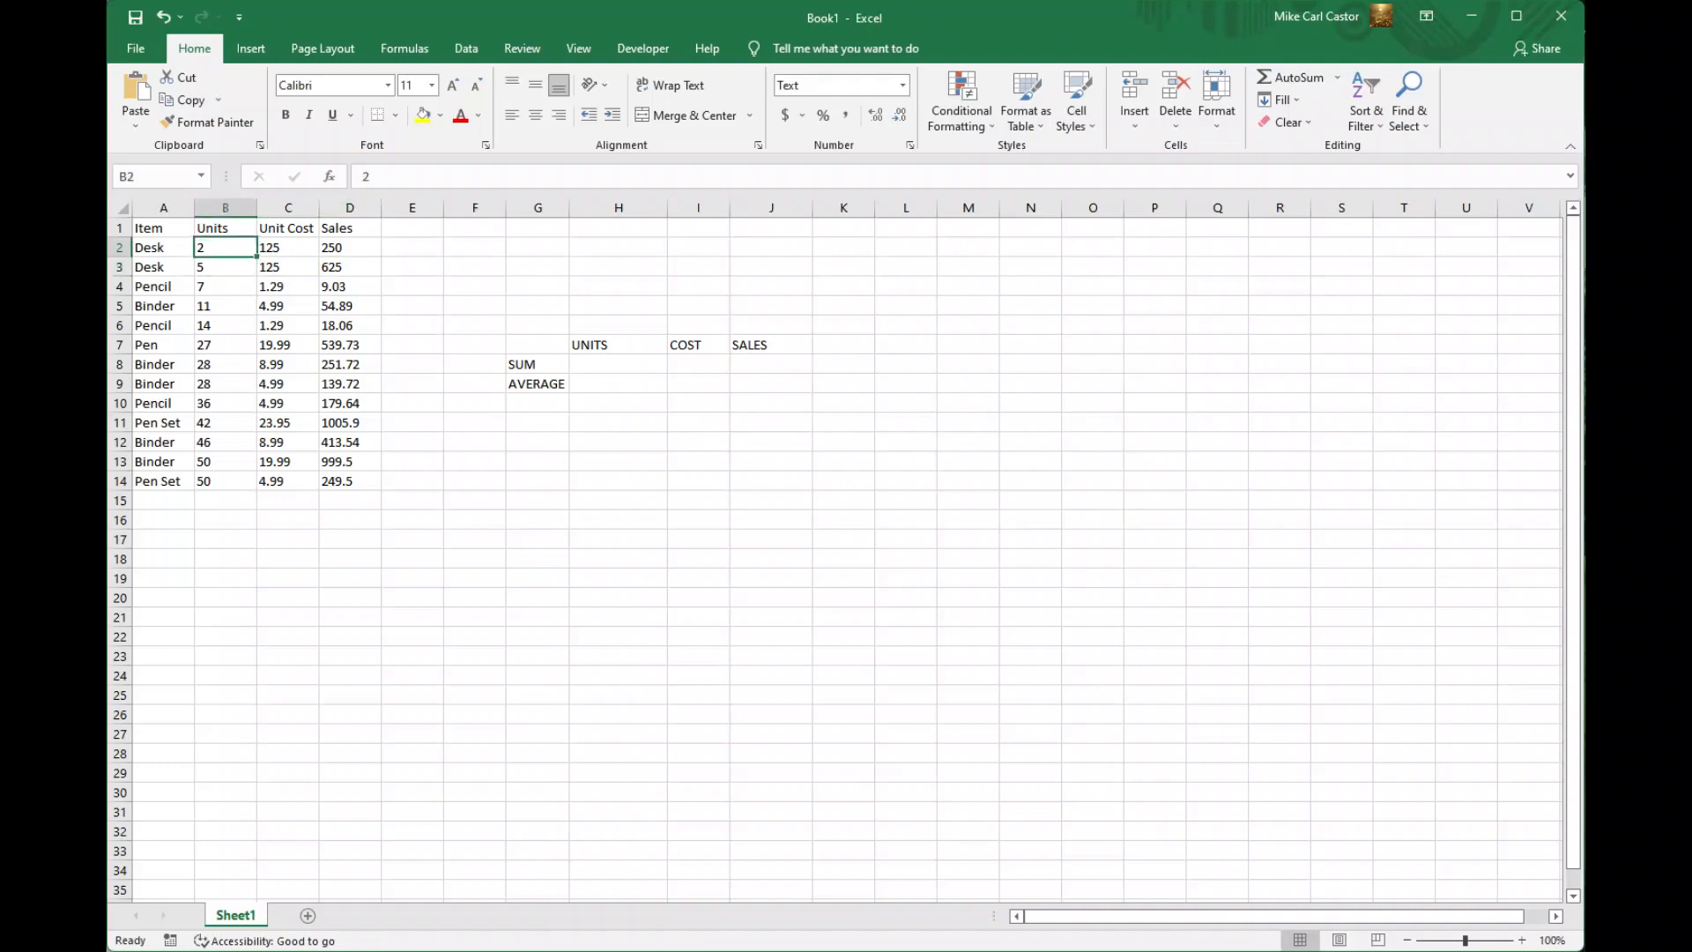
key(ctrl+shift+Right)
key(ctrl+shift+Down)
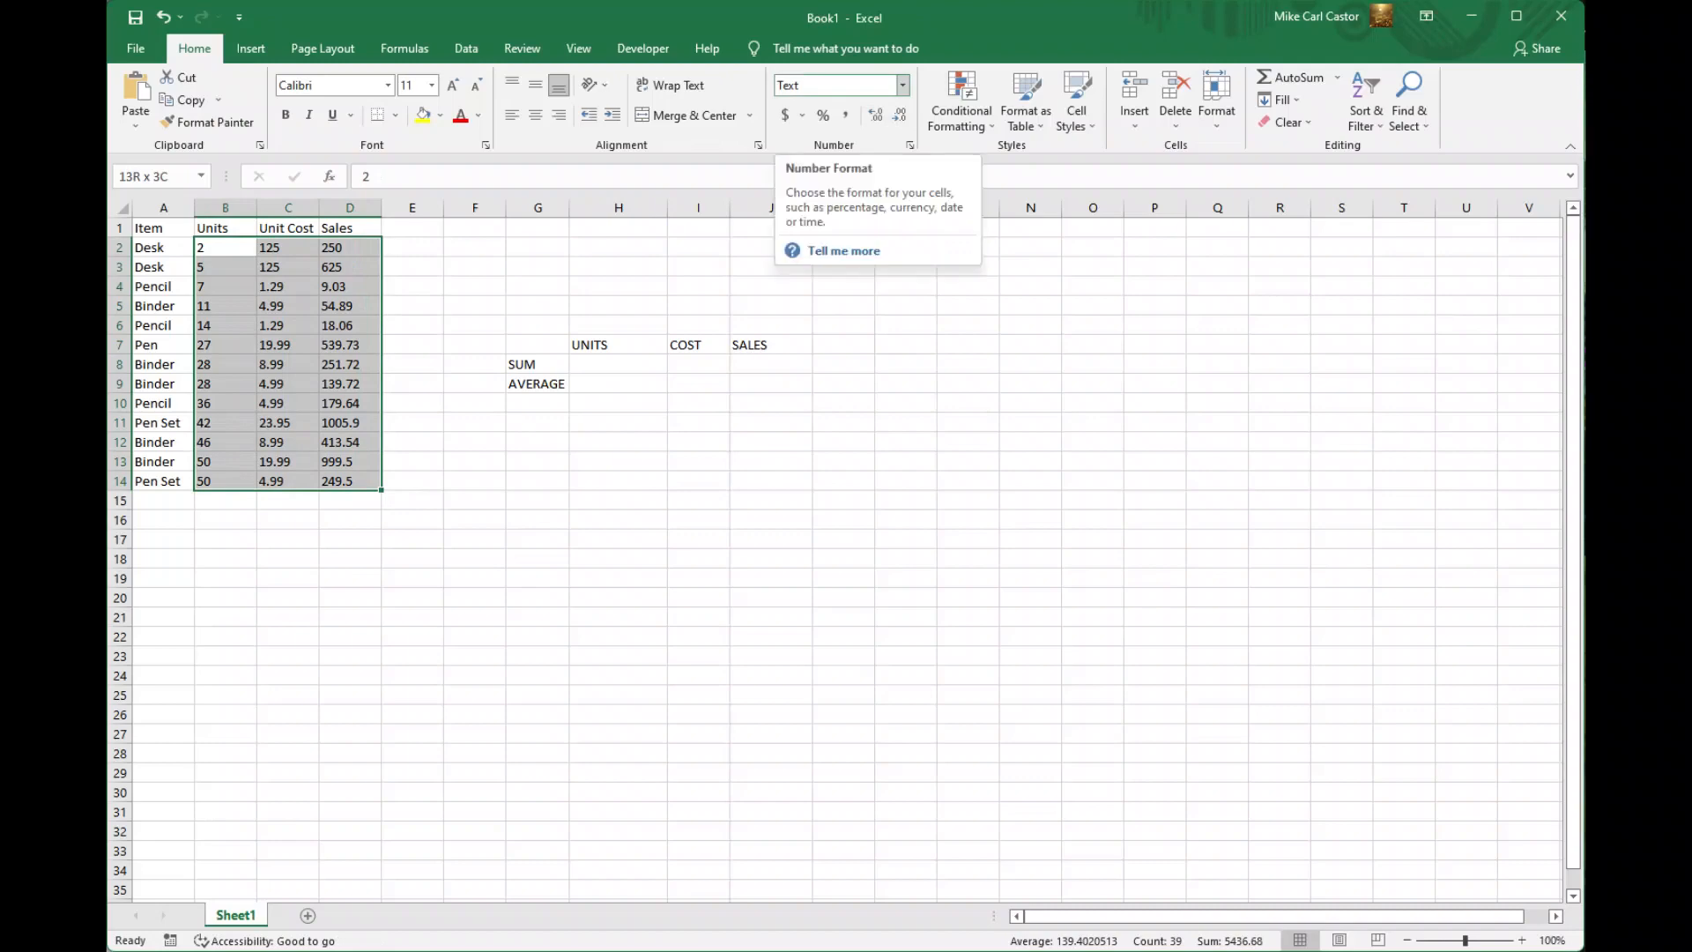
click(903, 85)
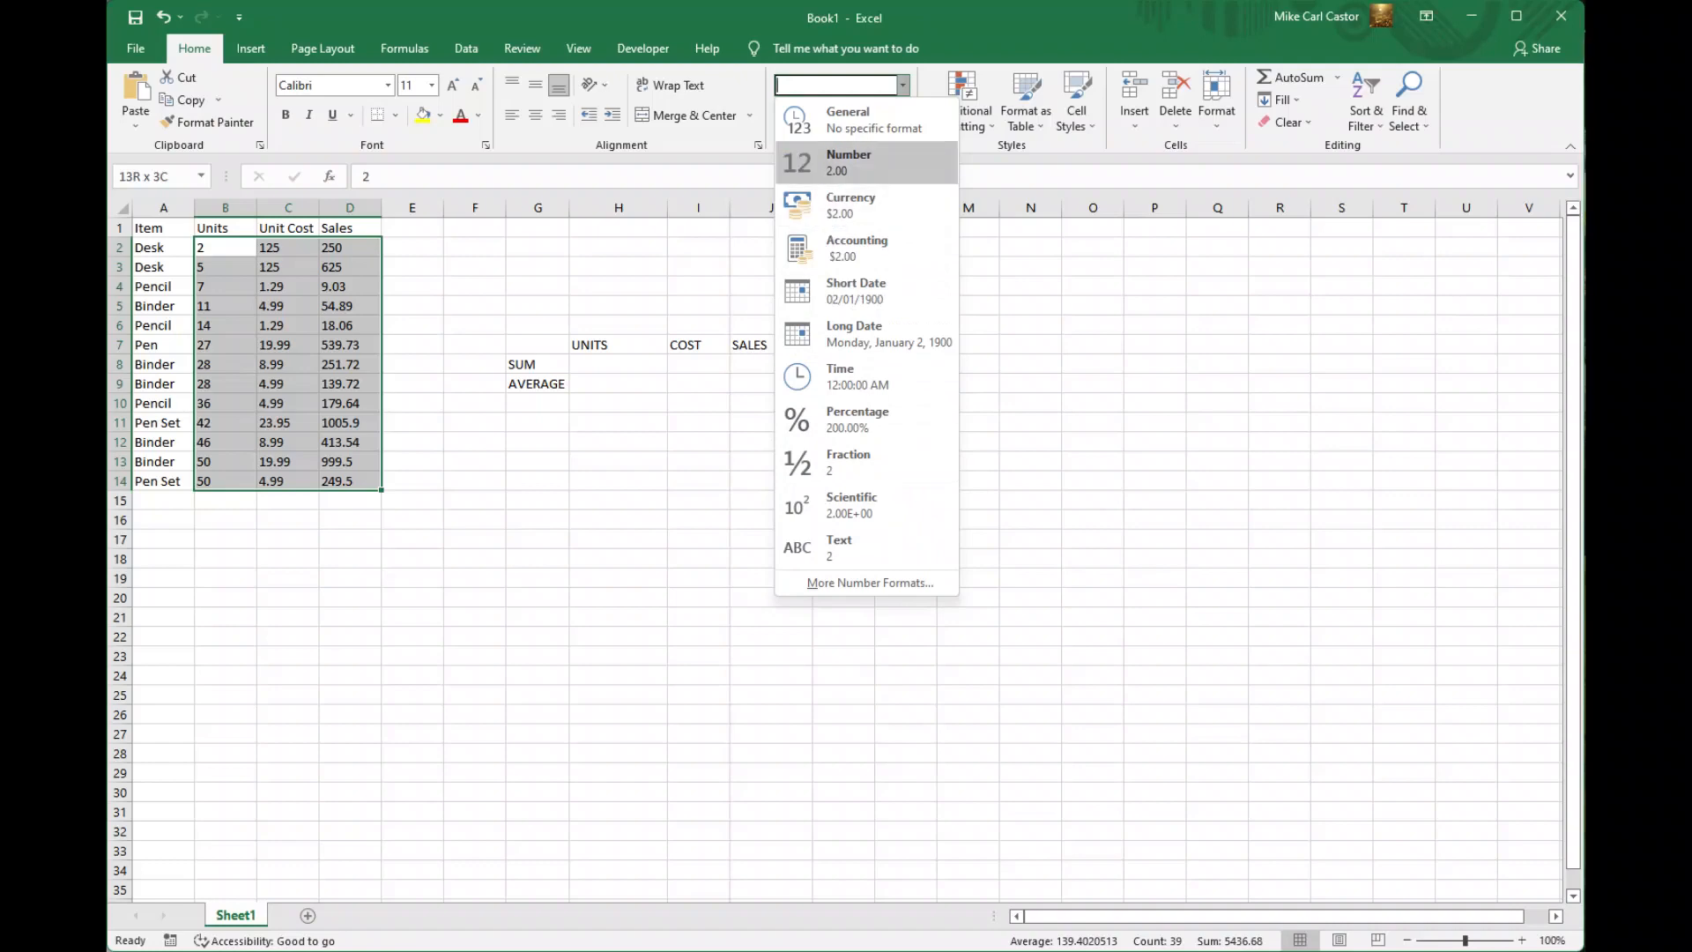
key(Return)
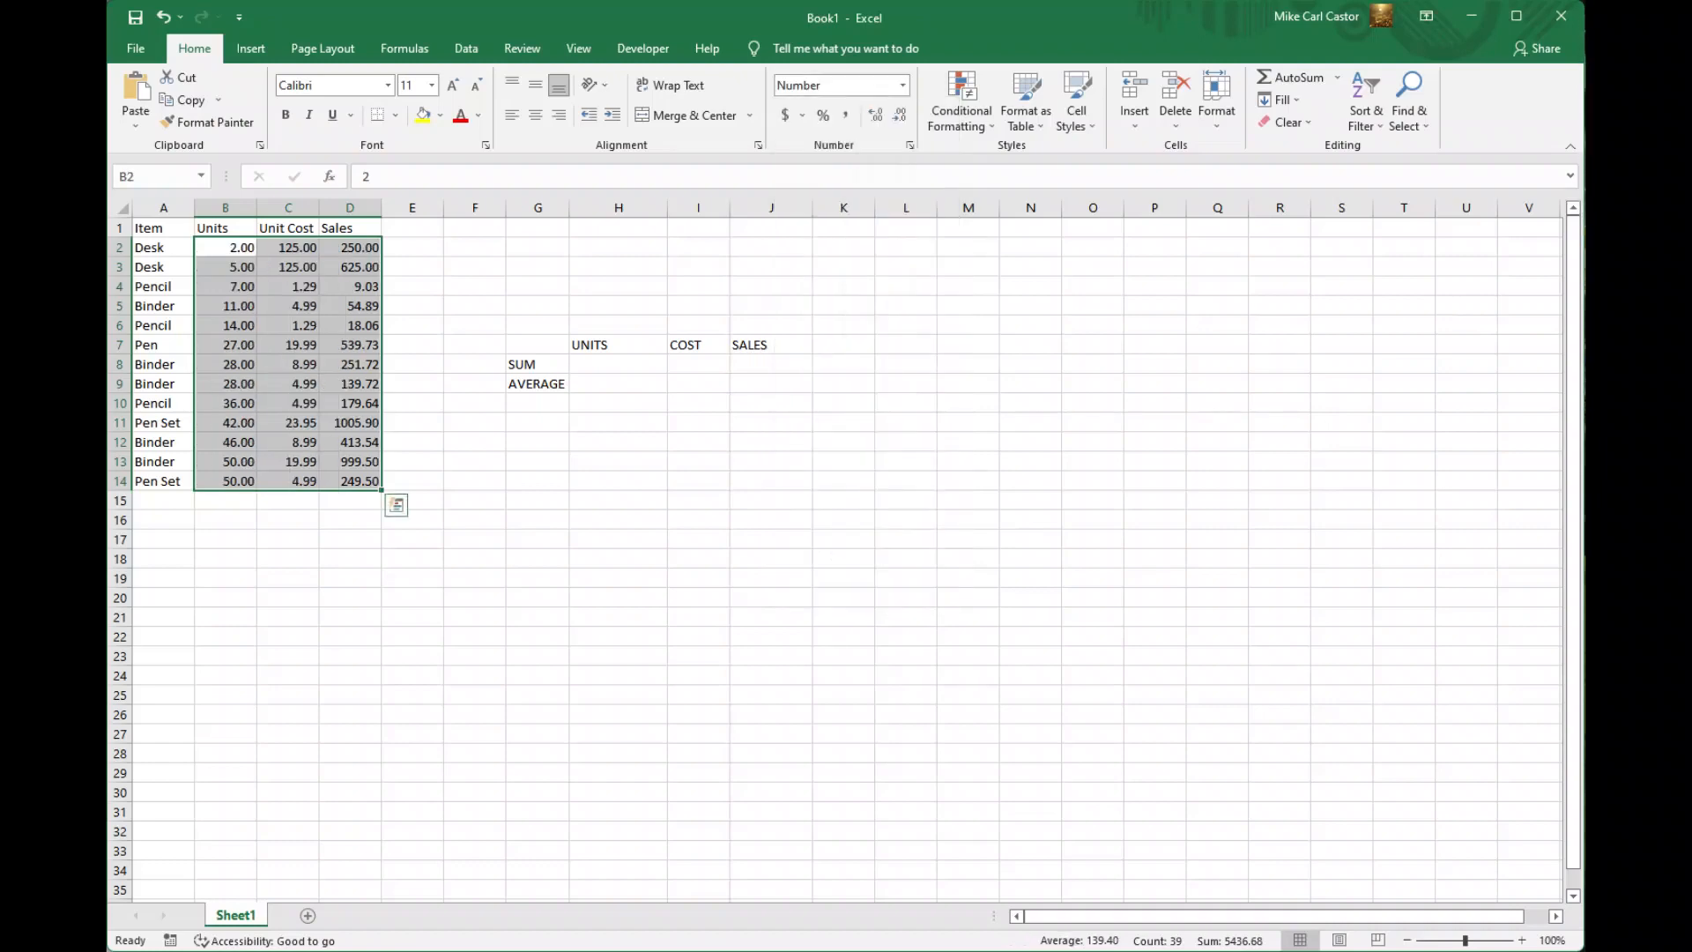
click(538, 481)
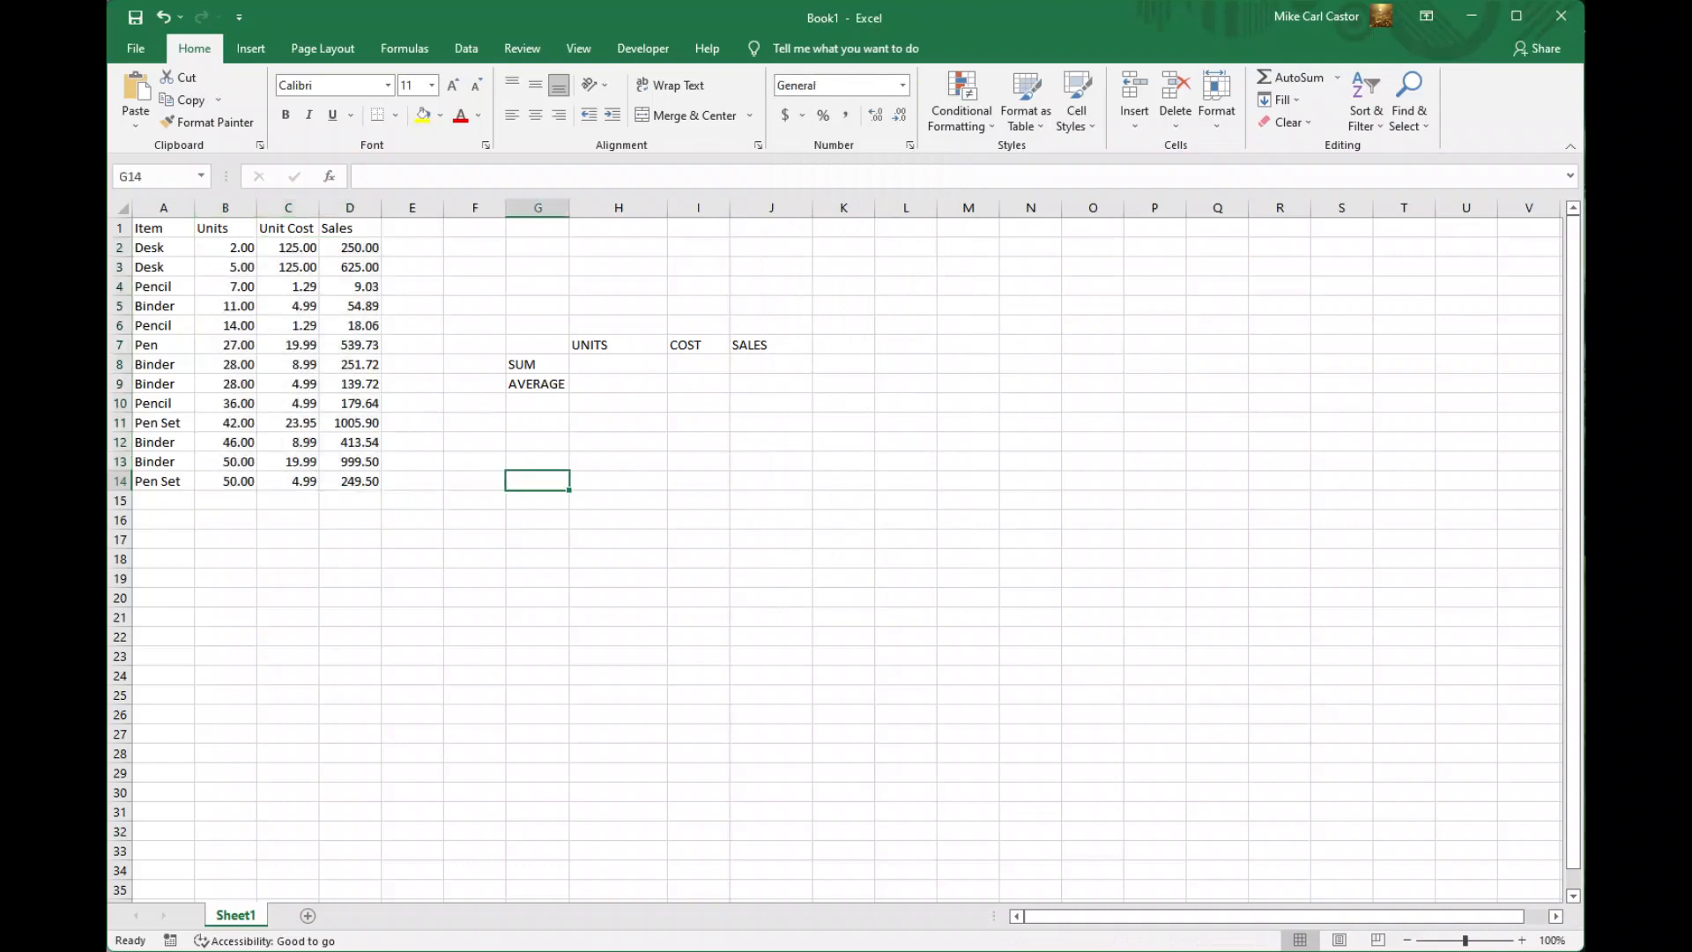
Step: Begin a SUM formula in H8 for the UNITS total
click(618, 364)
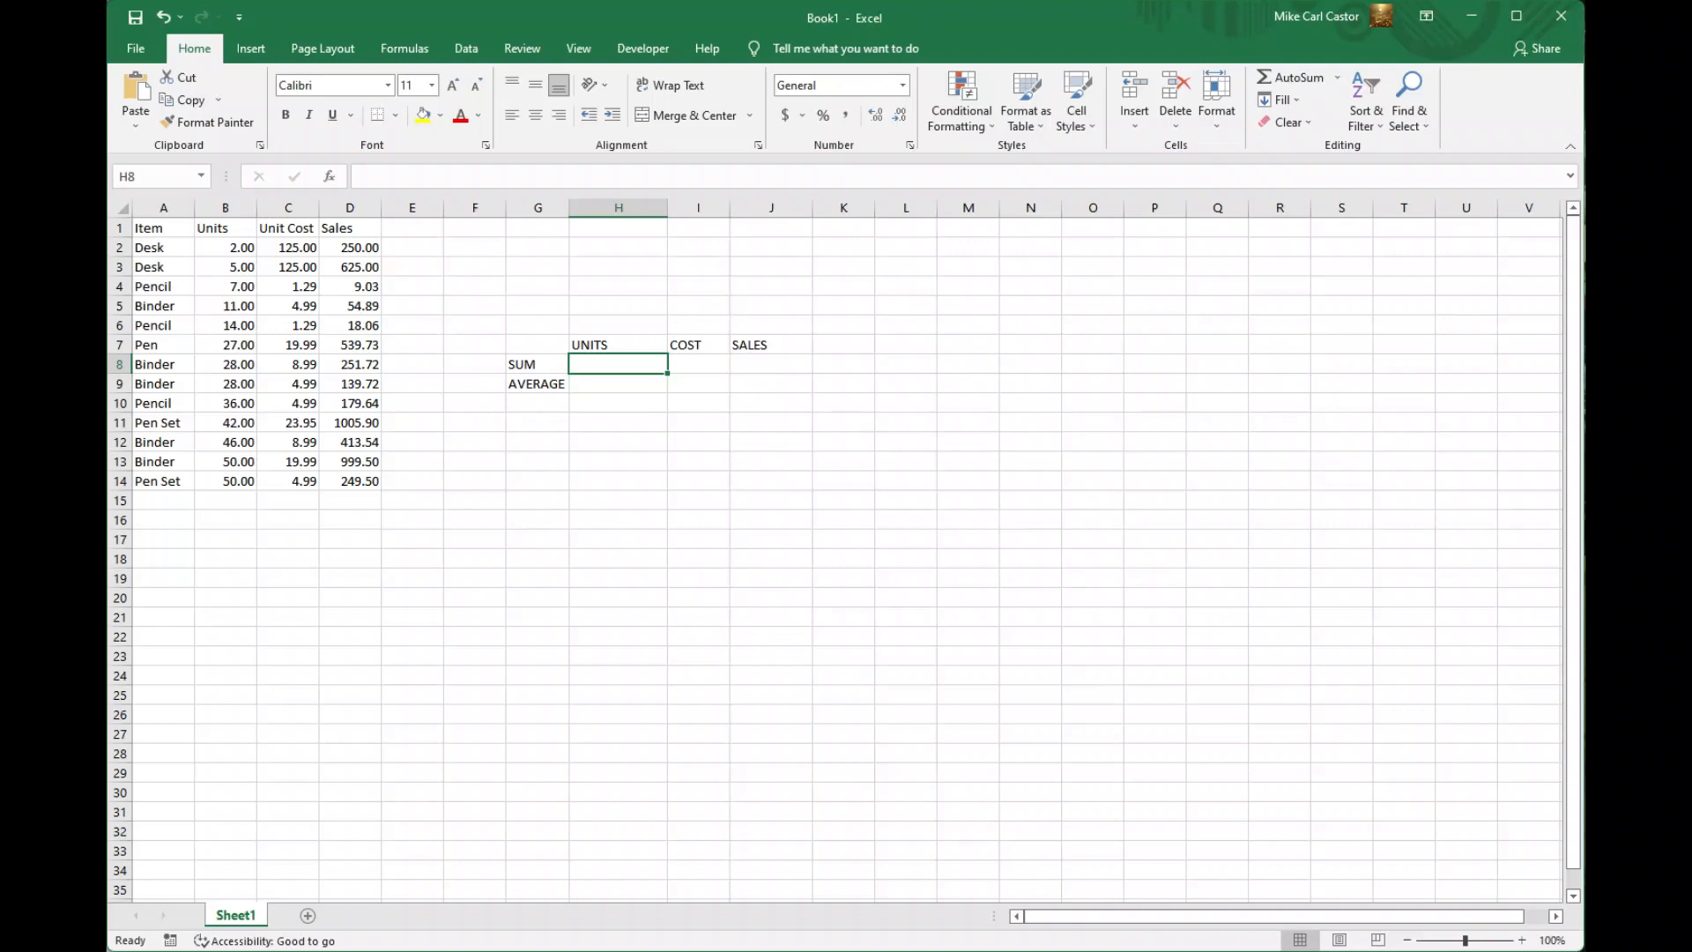
text(=sum)
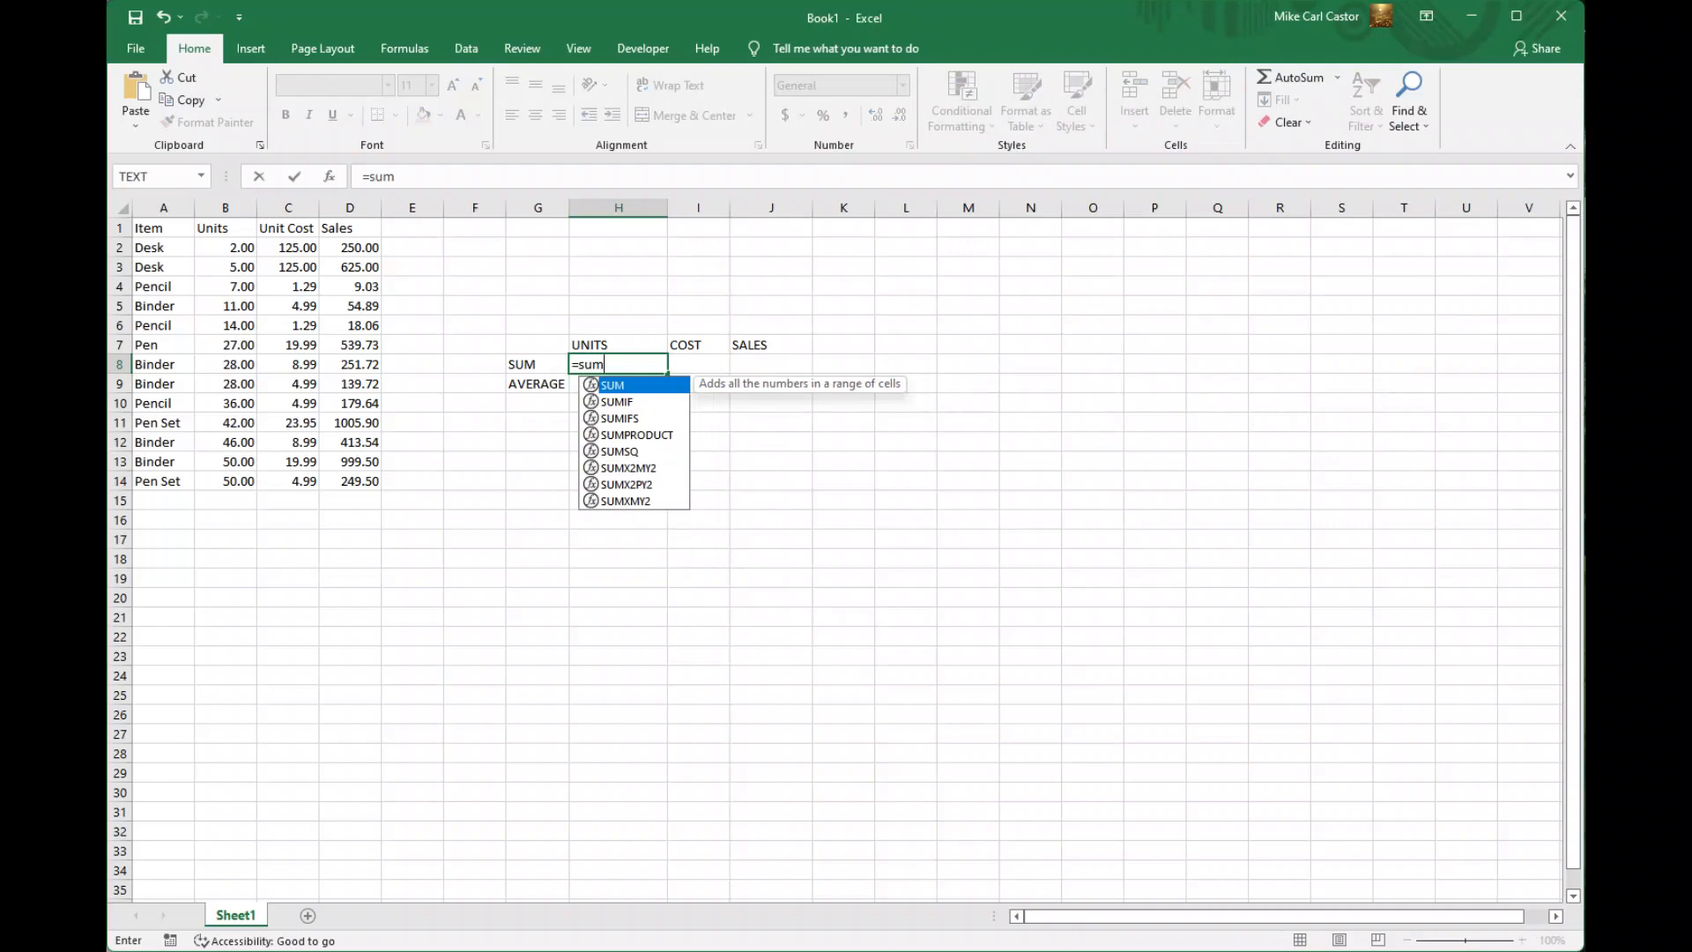
text(()
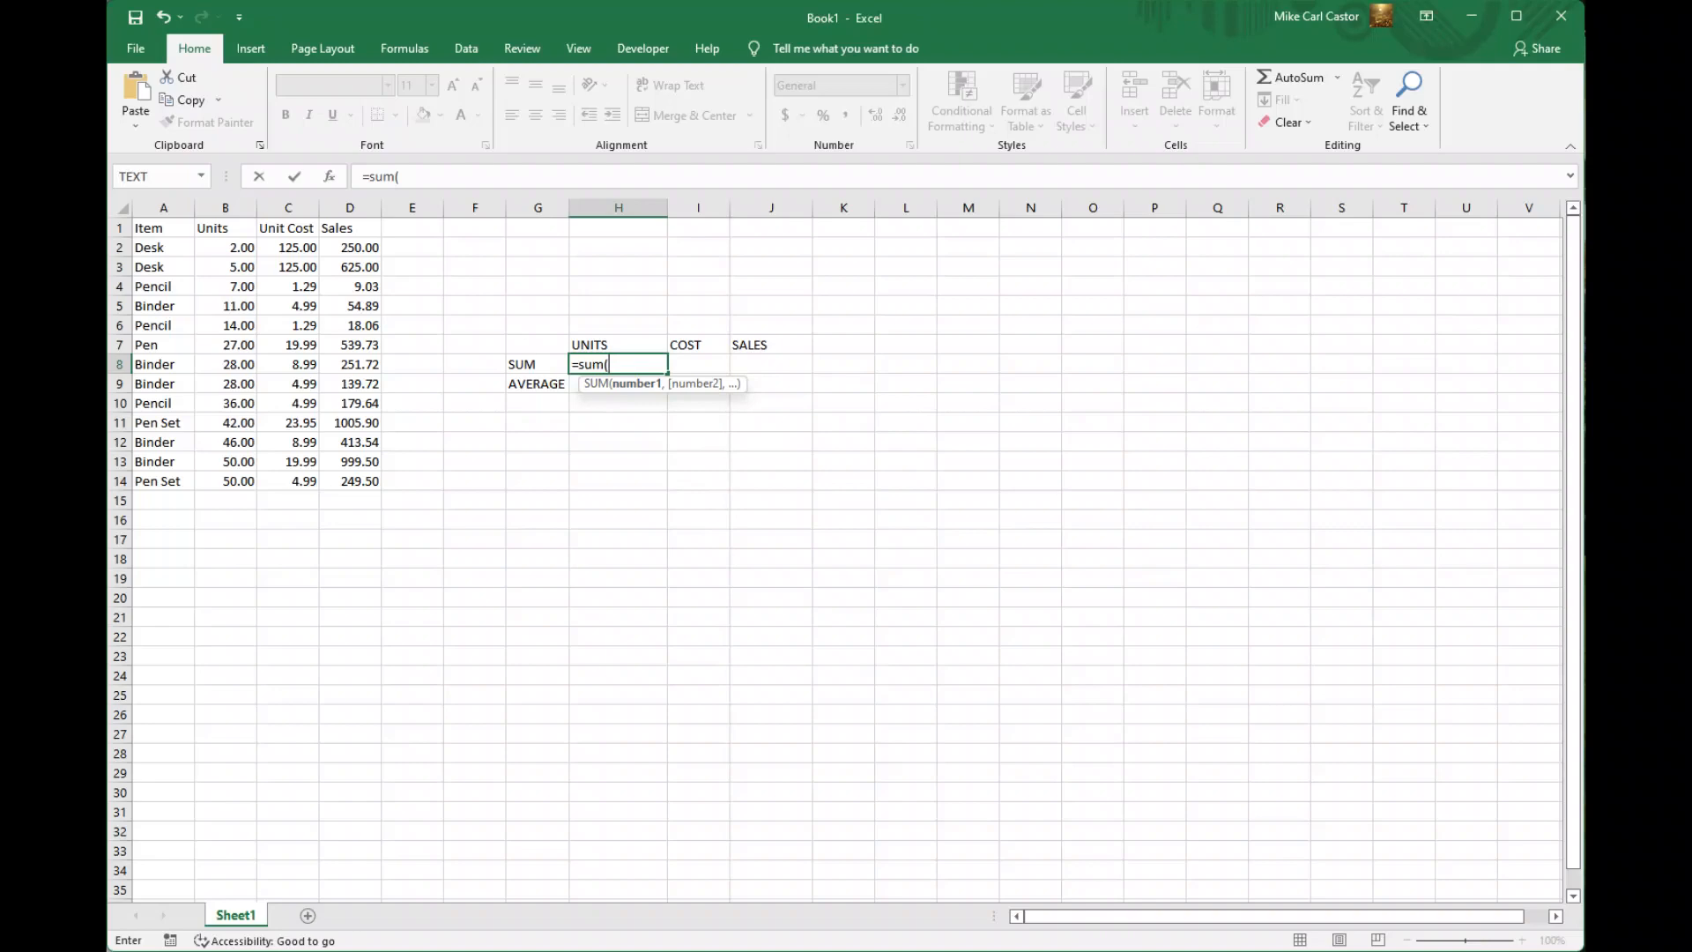
click(226, 247)
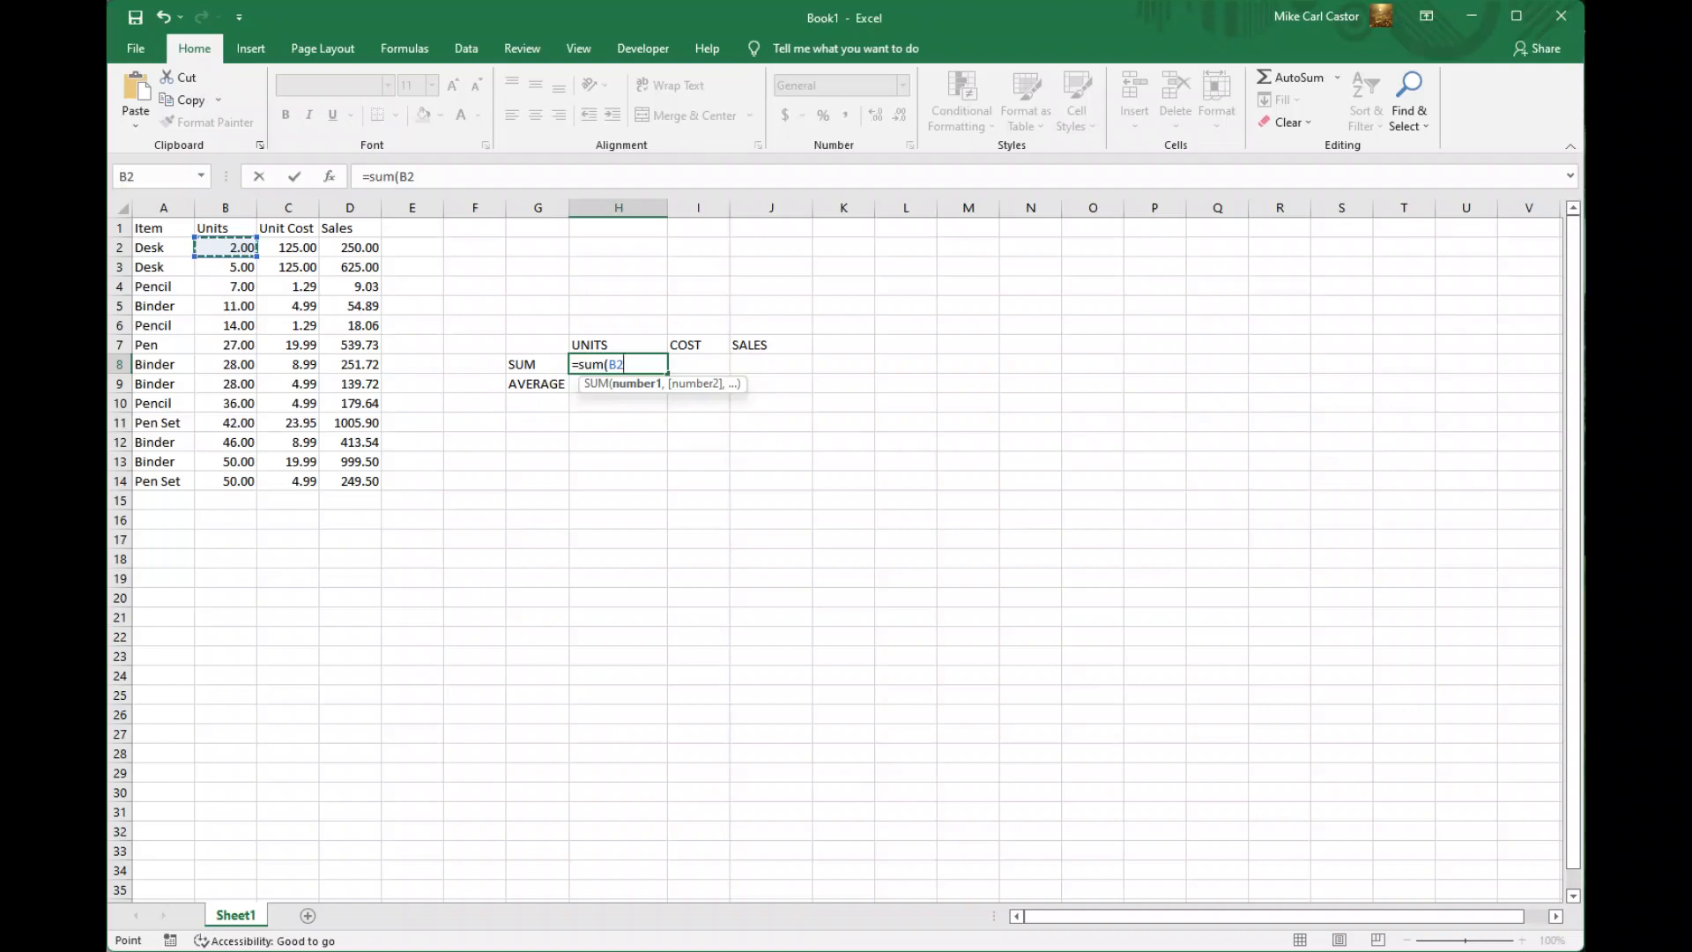
key(ctrl+shift+Down)
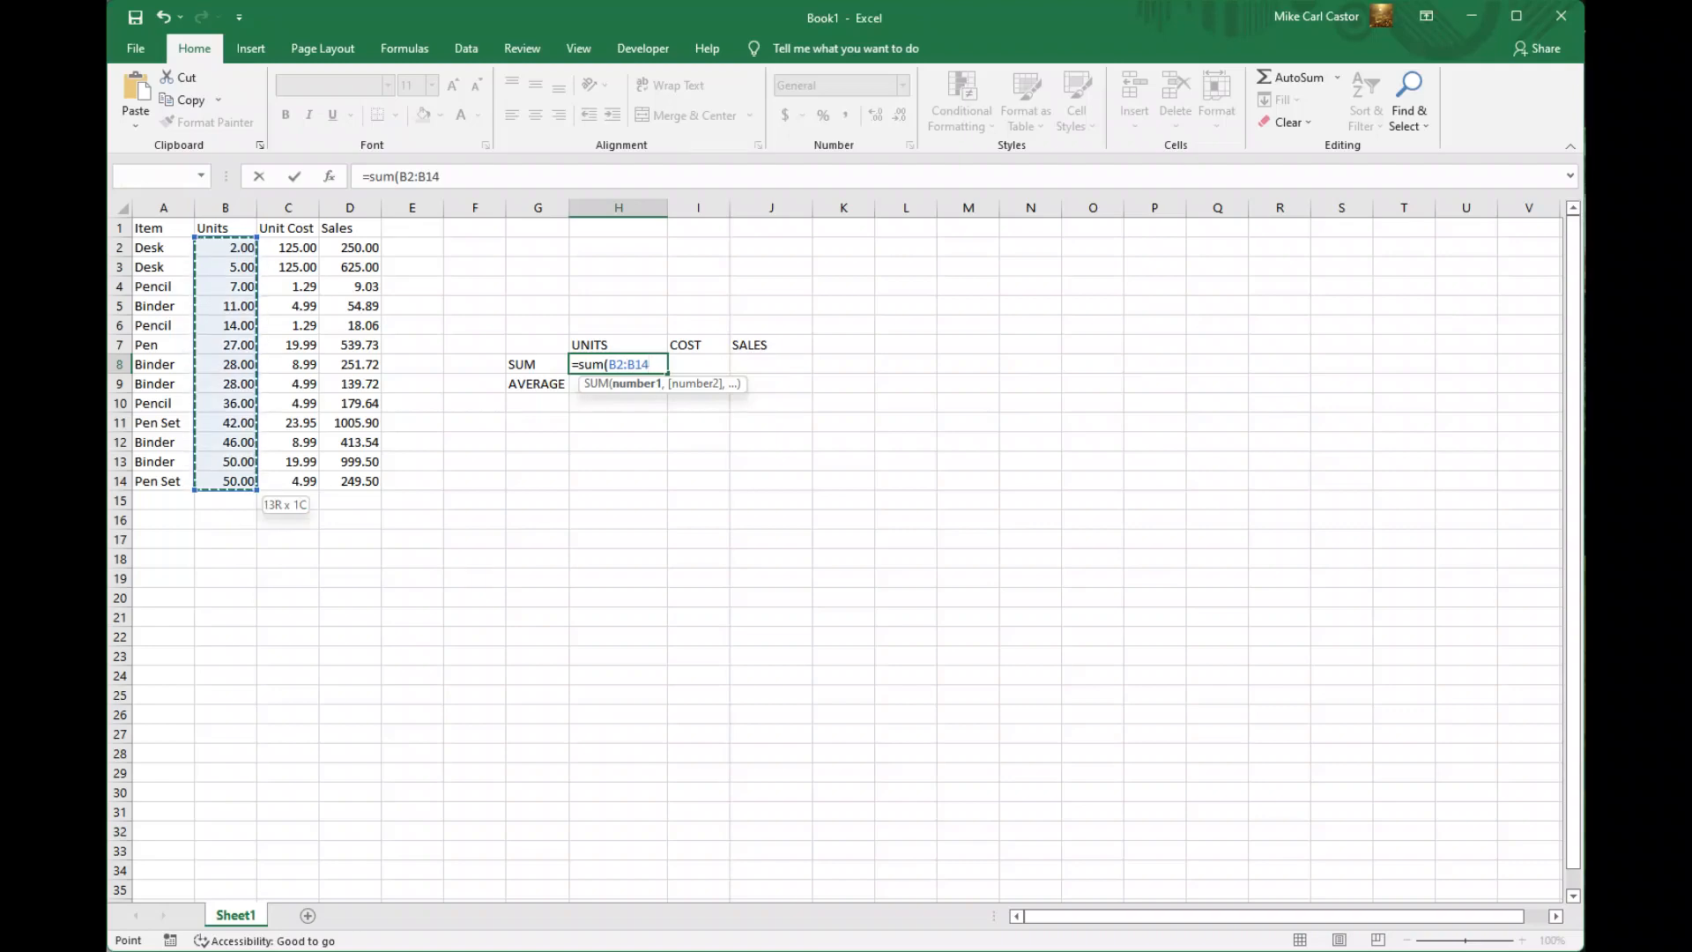
click(475, 325)
key(BackSpace)
key(BackSpace)
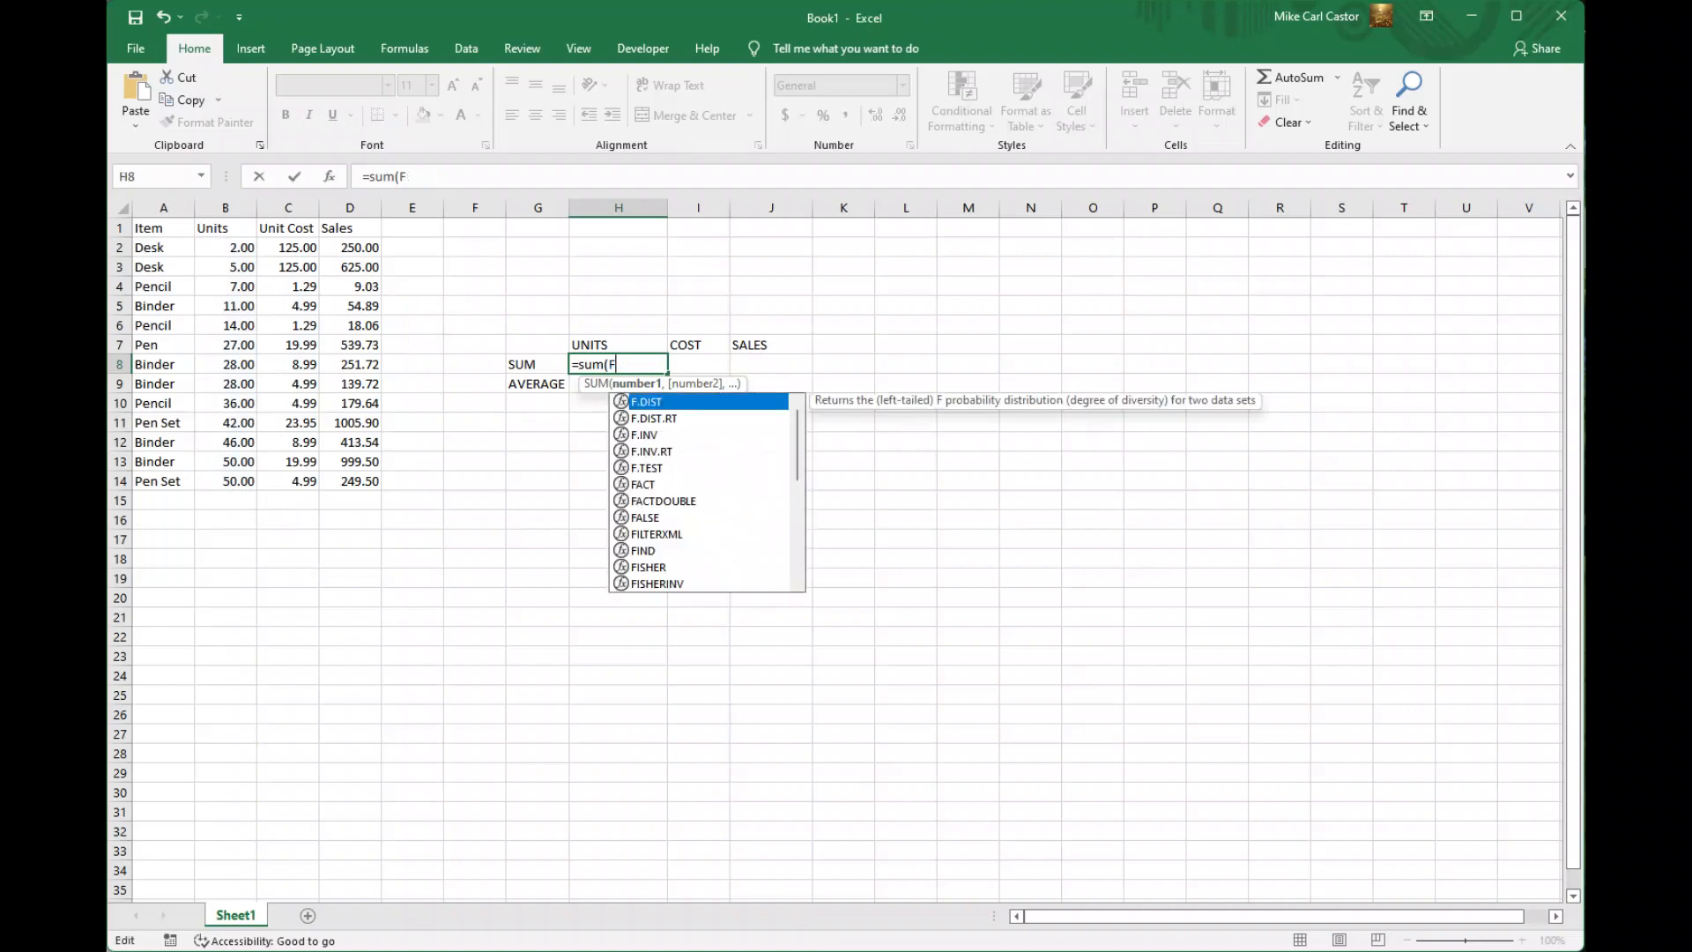
Step: Complete the SUM formula in H8 with the Units range B2:B14 and enter it
click(226, 248)
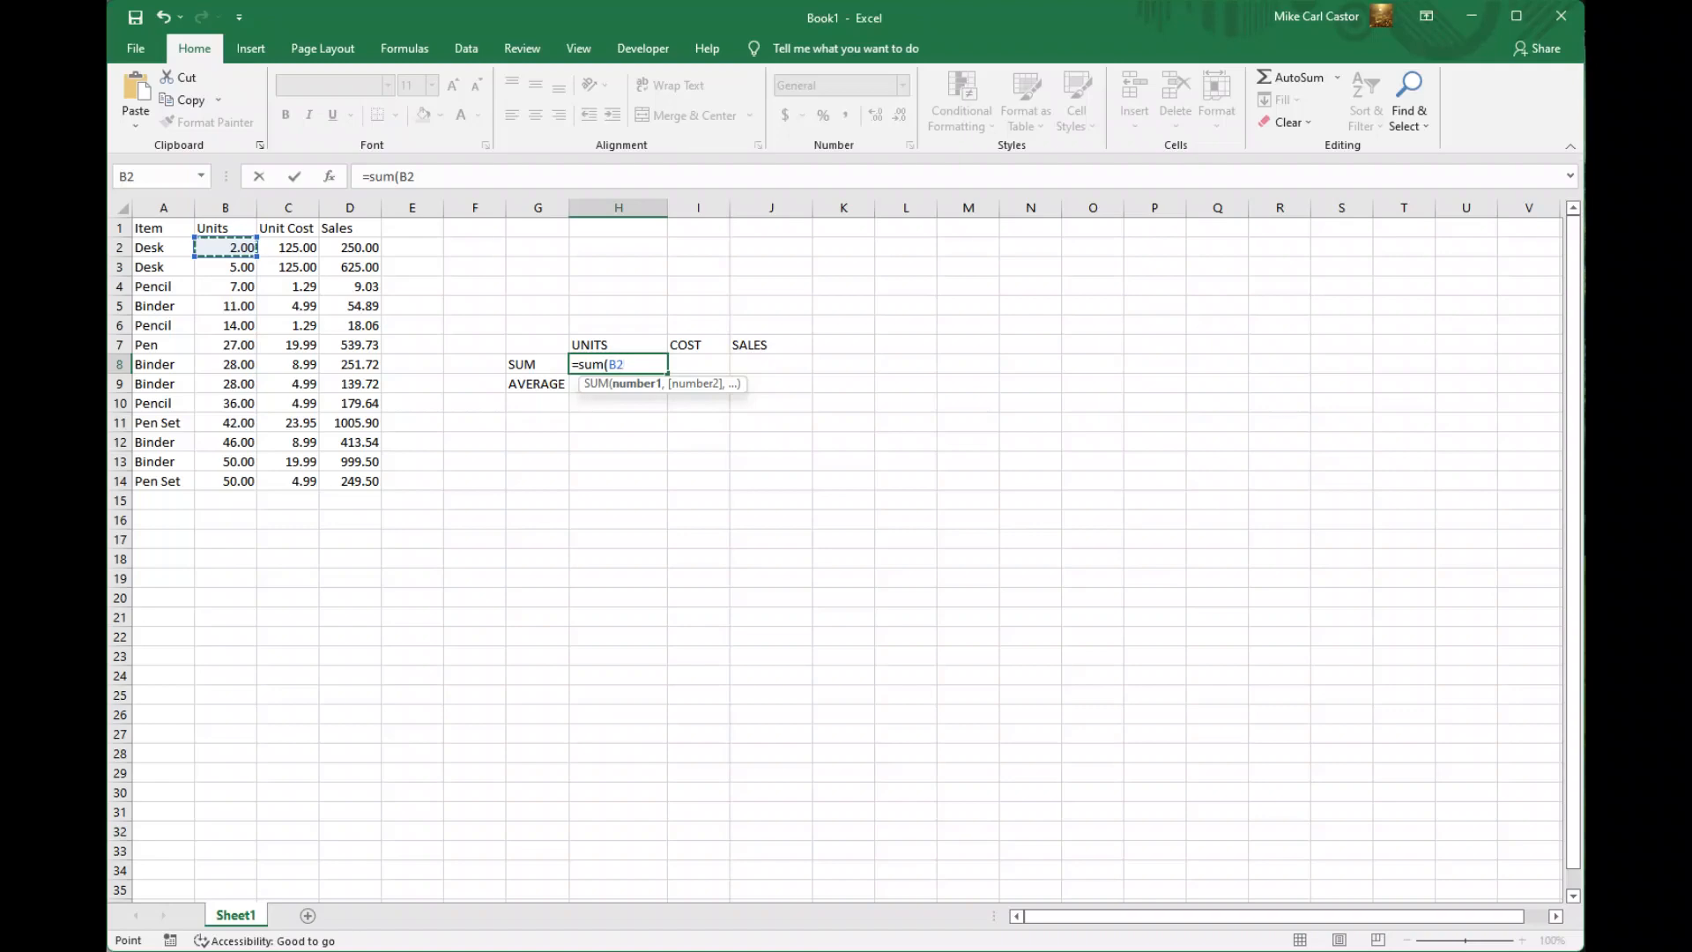
drag(231, 257, 238, 483)
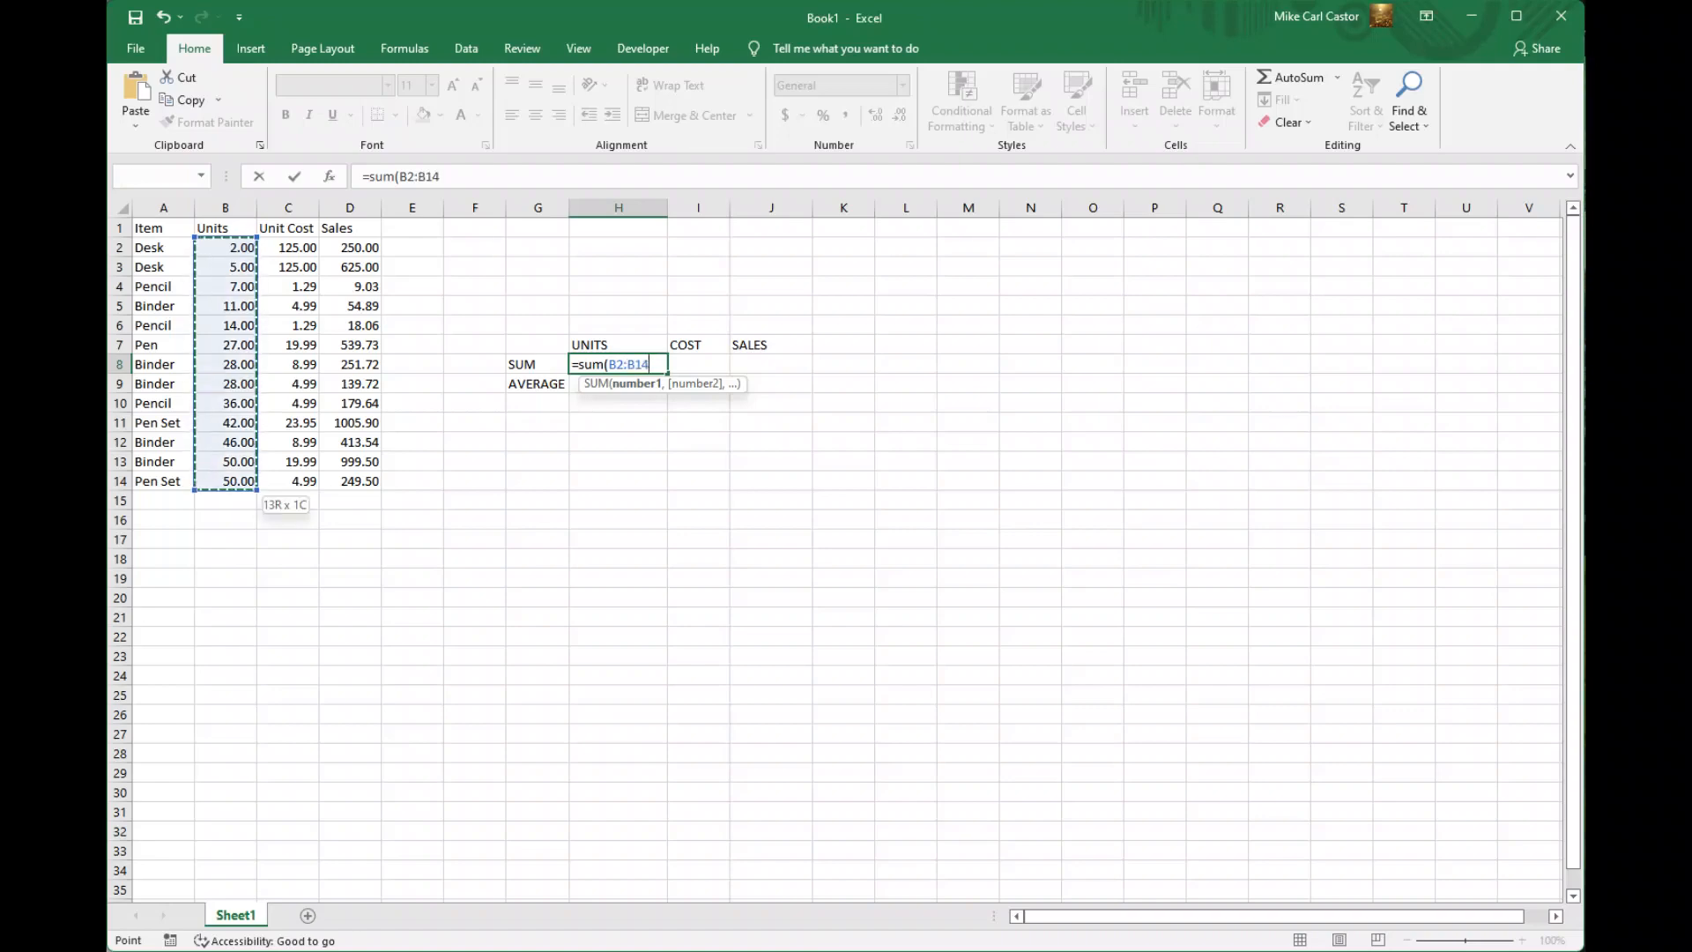
text())
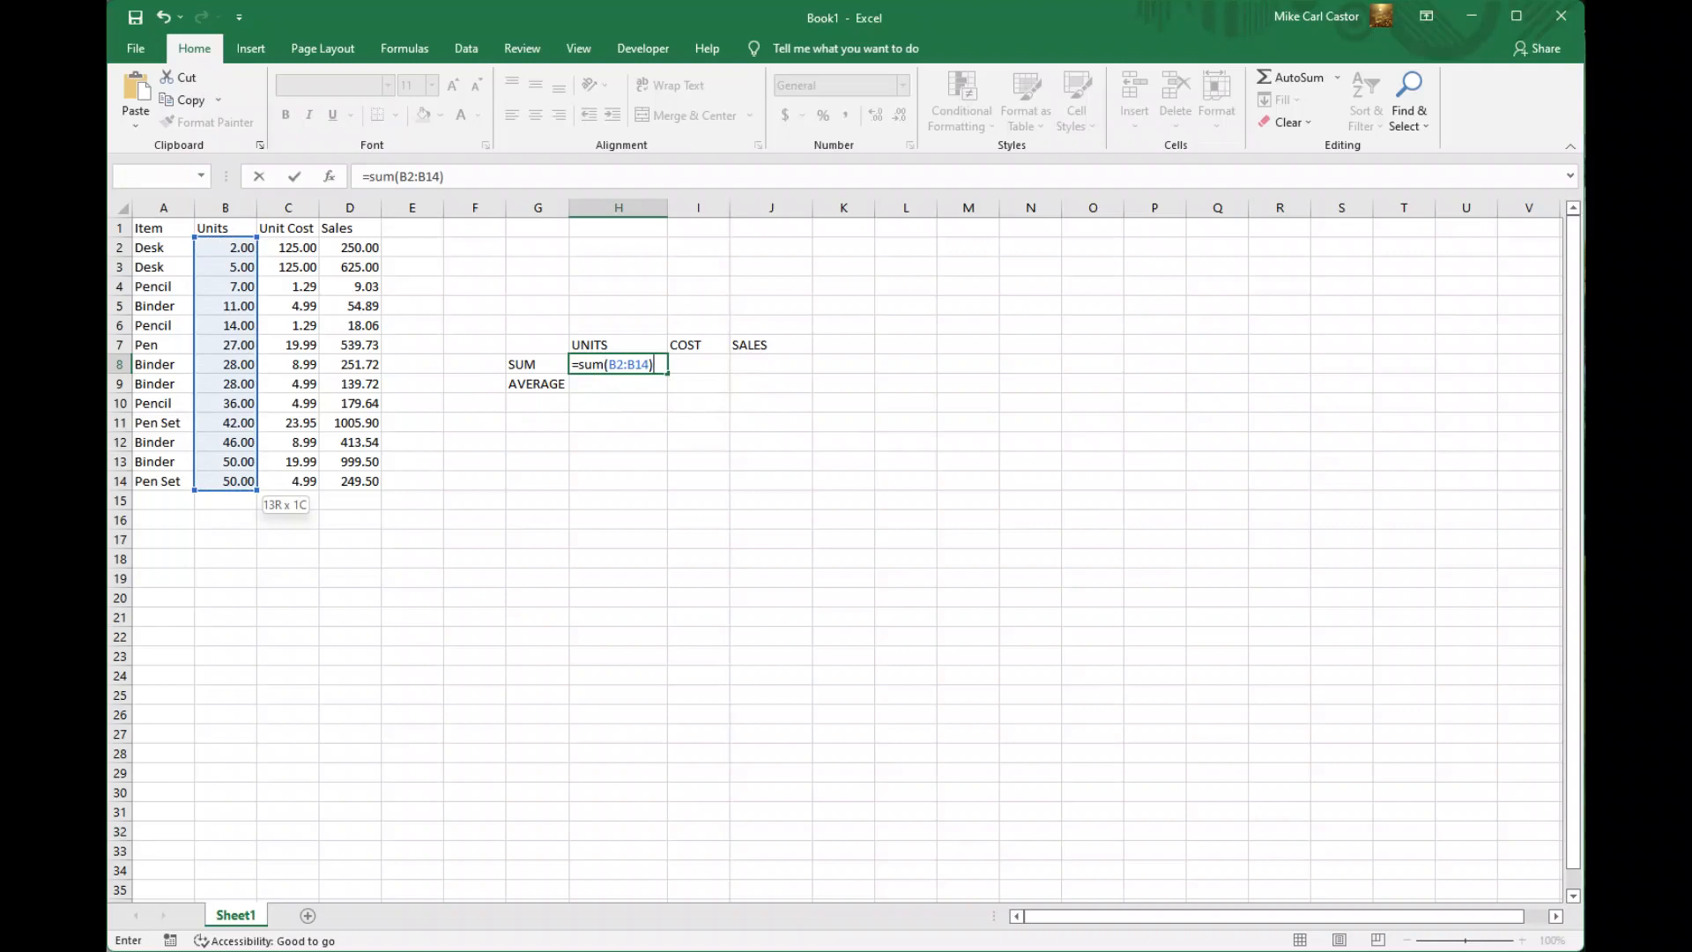
key(Return)
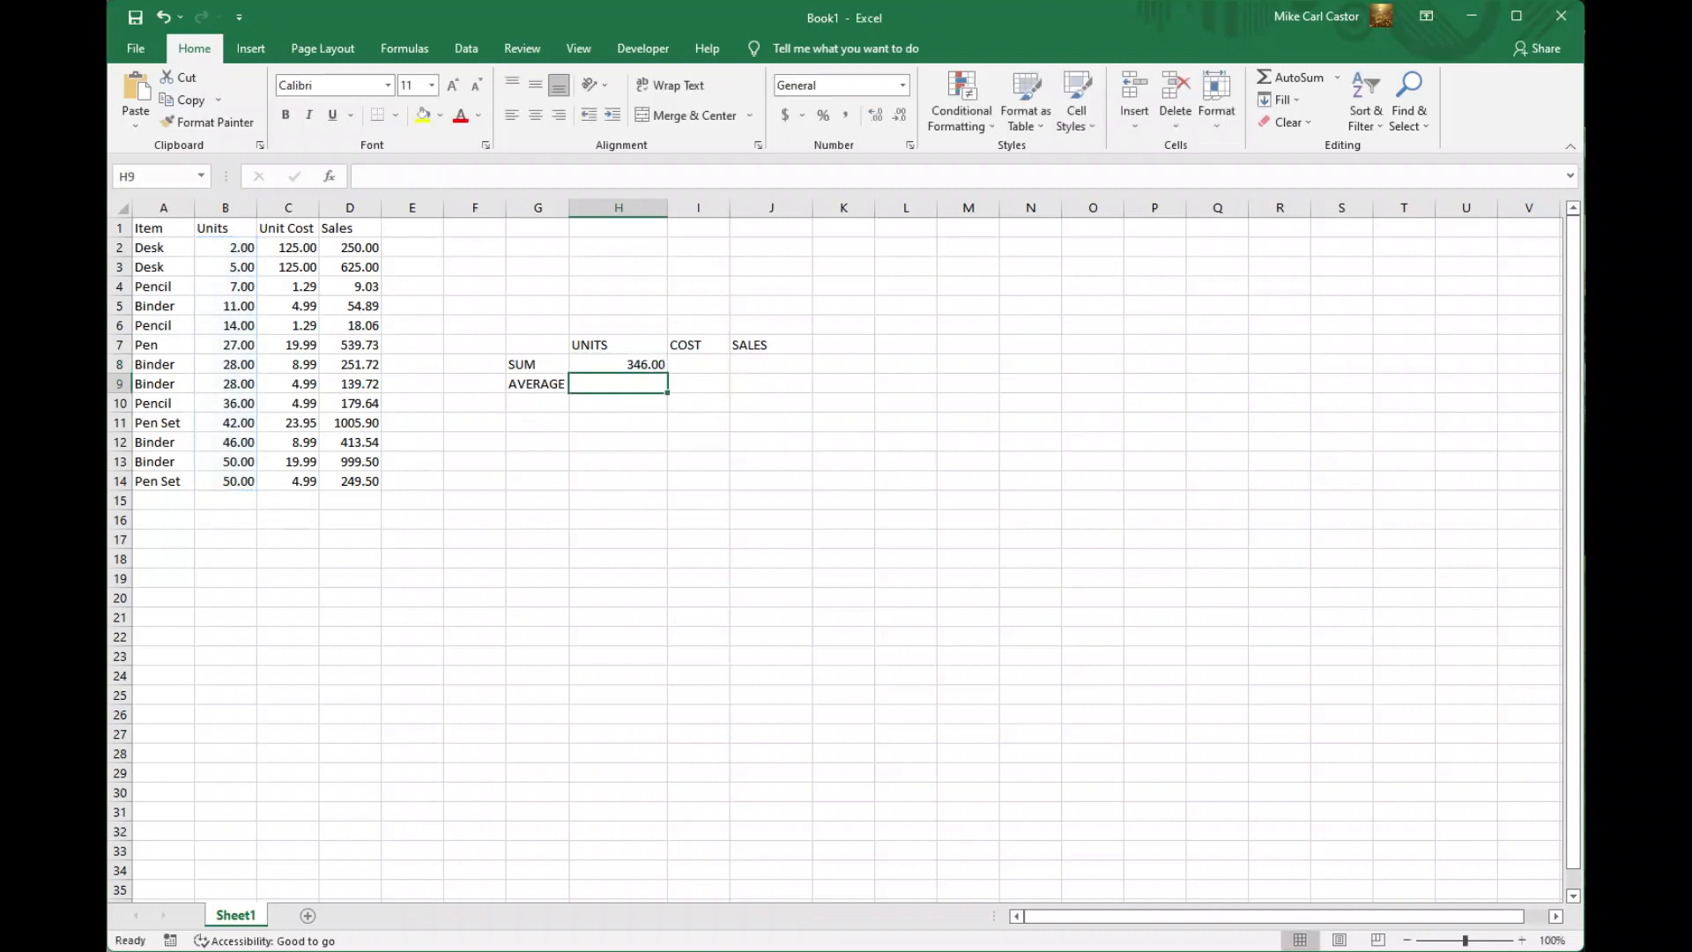
Step: Enter =sum(C2:C14) in I8 to total the Unit Cost column
click(698, 364)
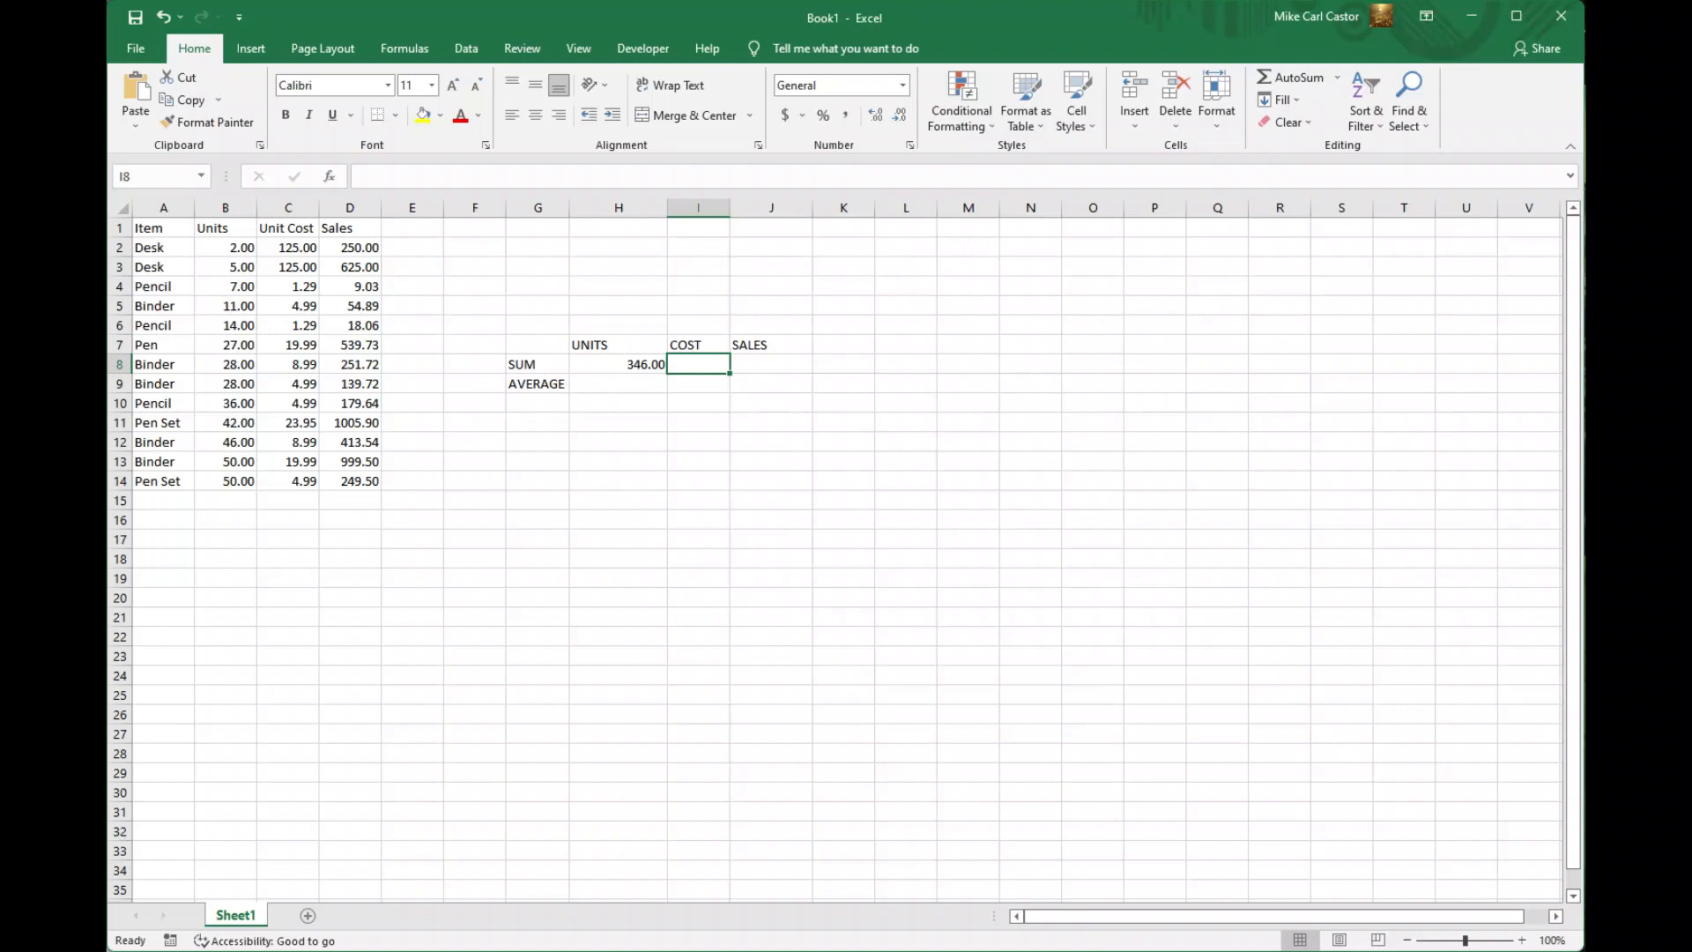
text(=su)
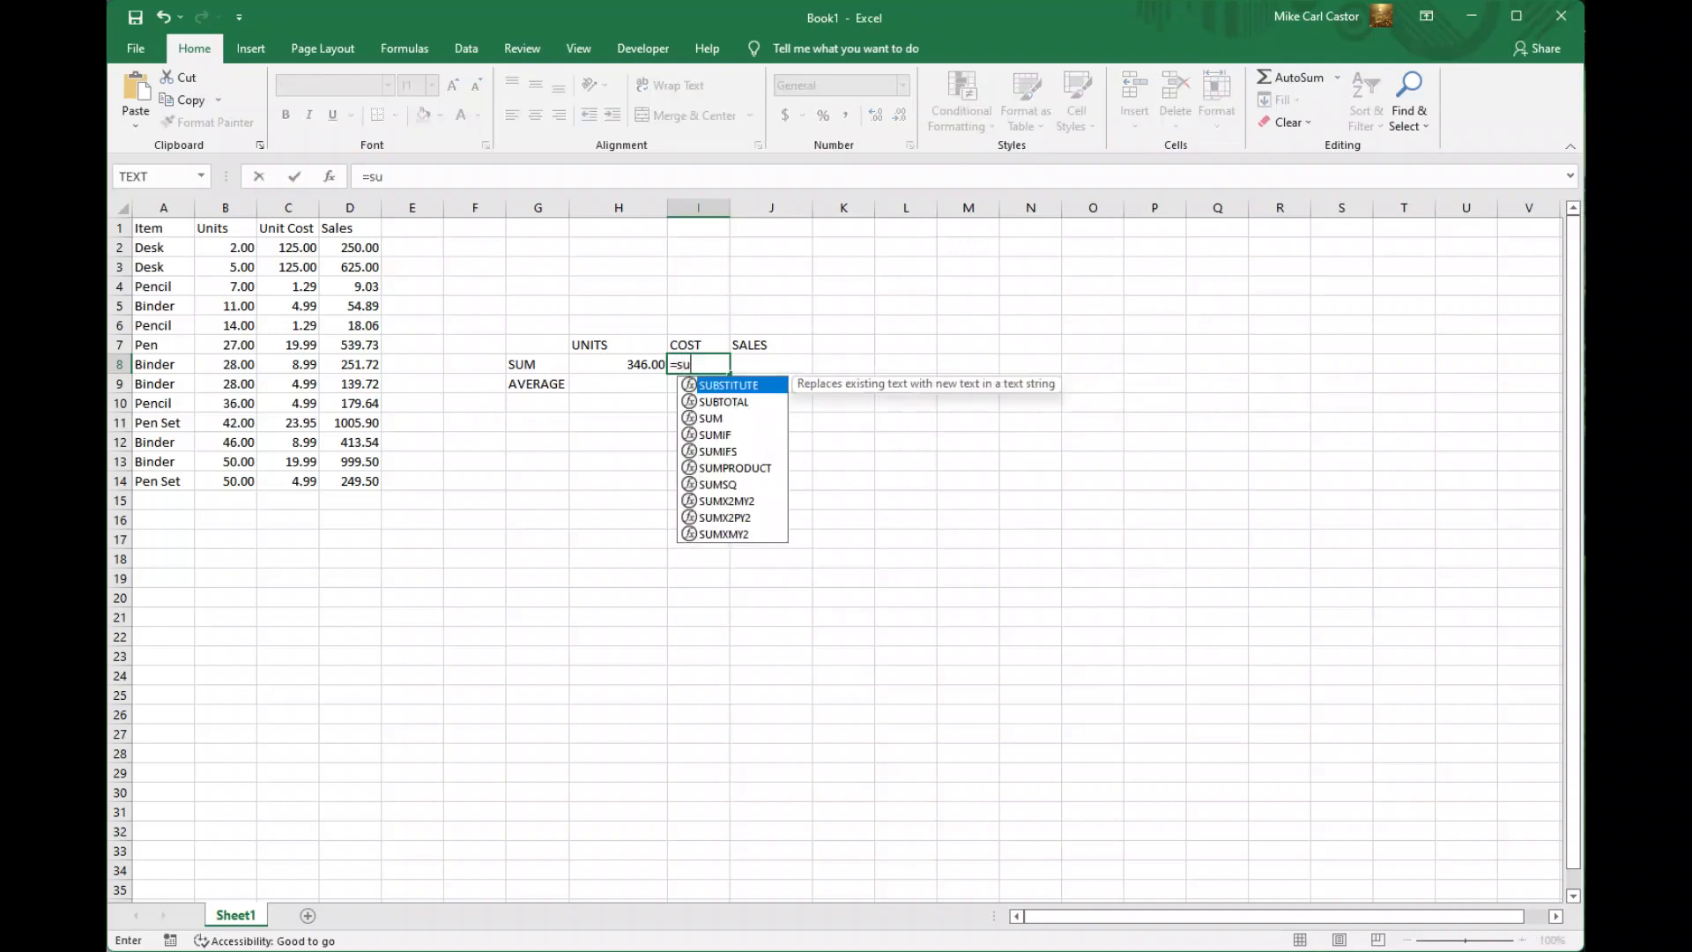
text(m()
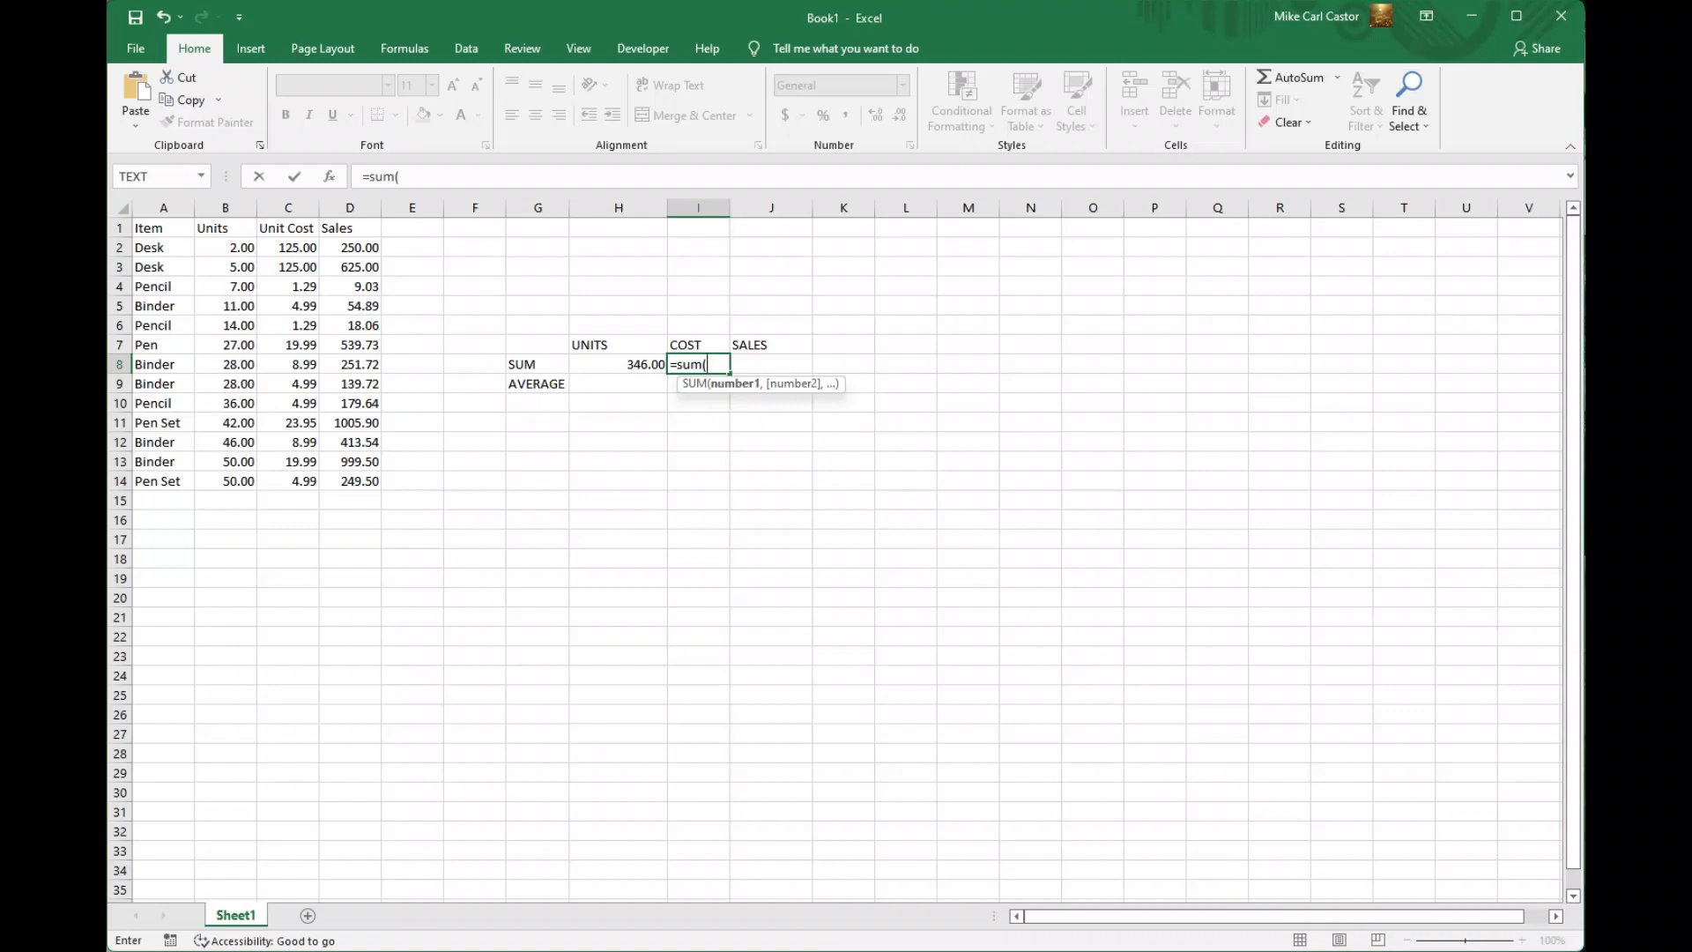
click(289, 247)
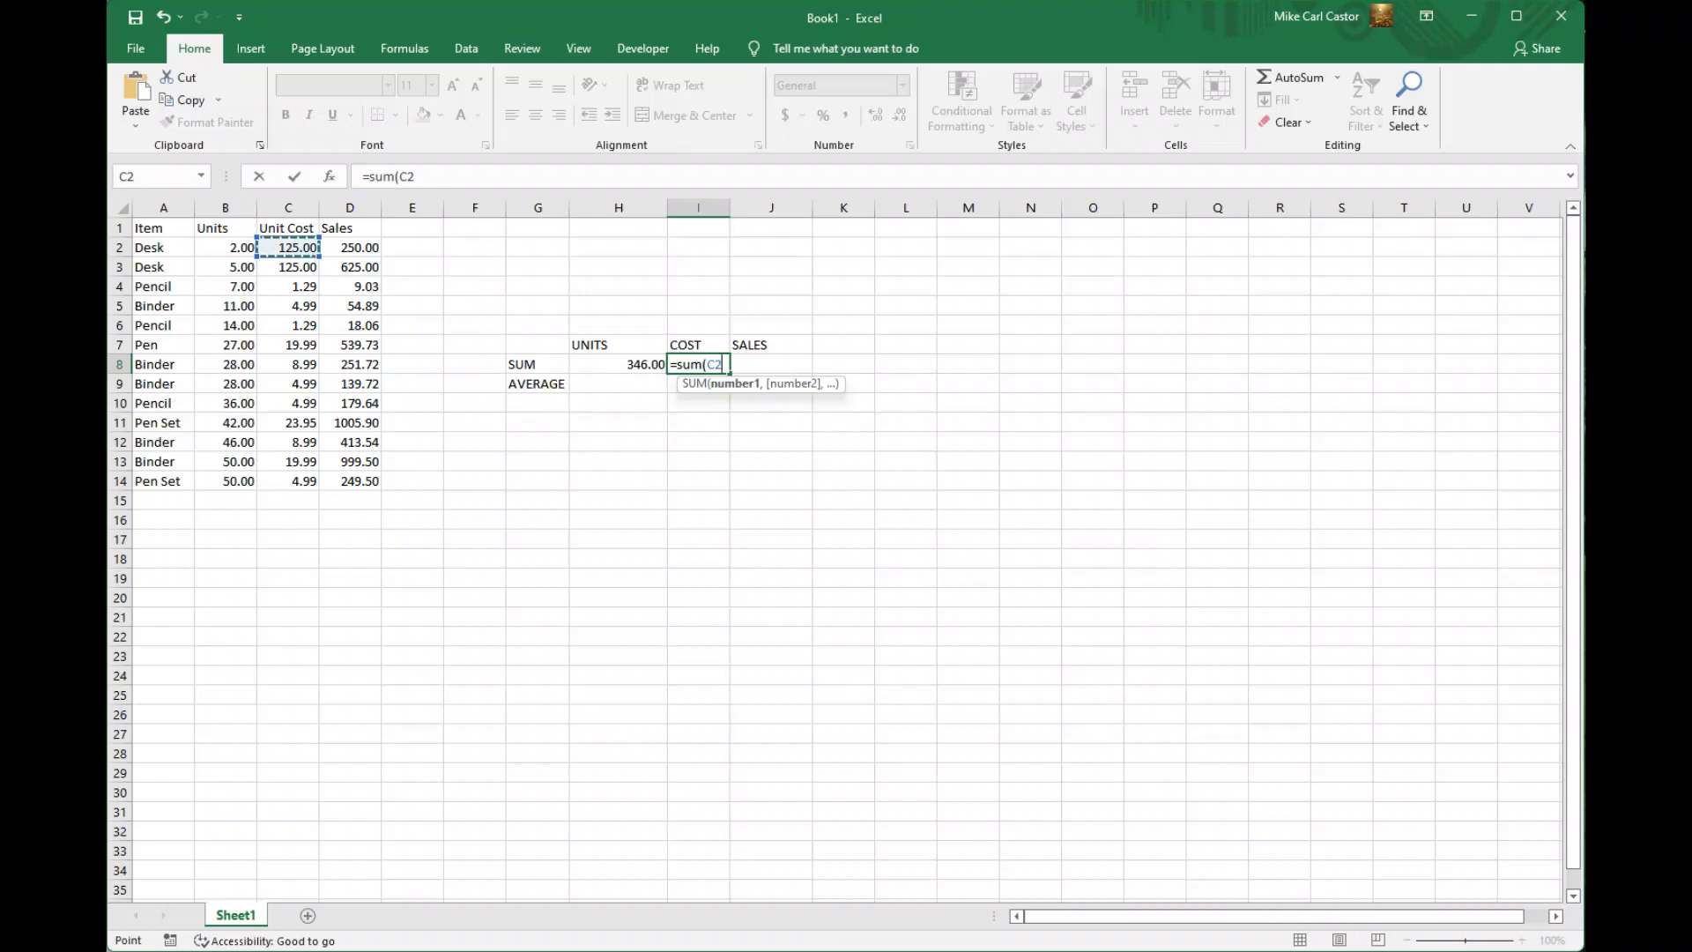
key(ctrl+shift+Down)
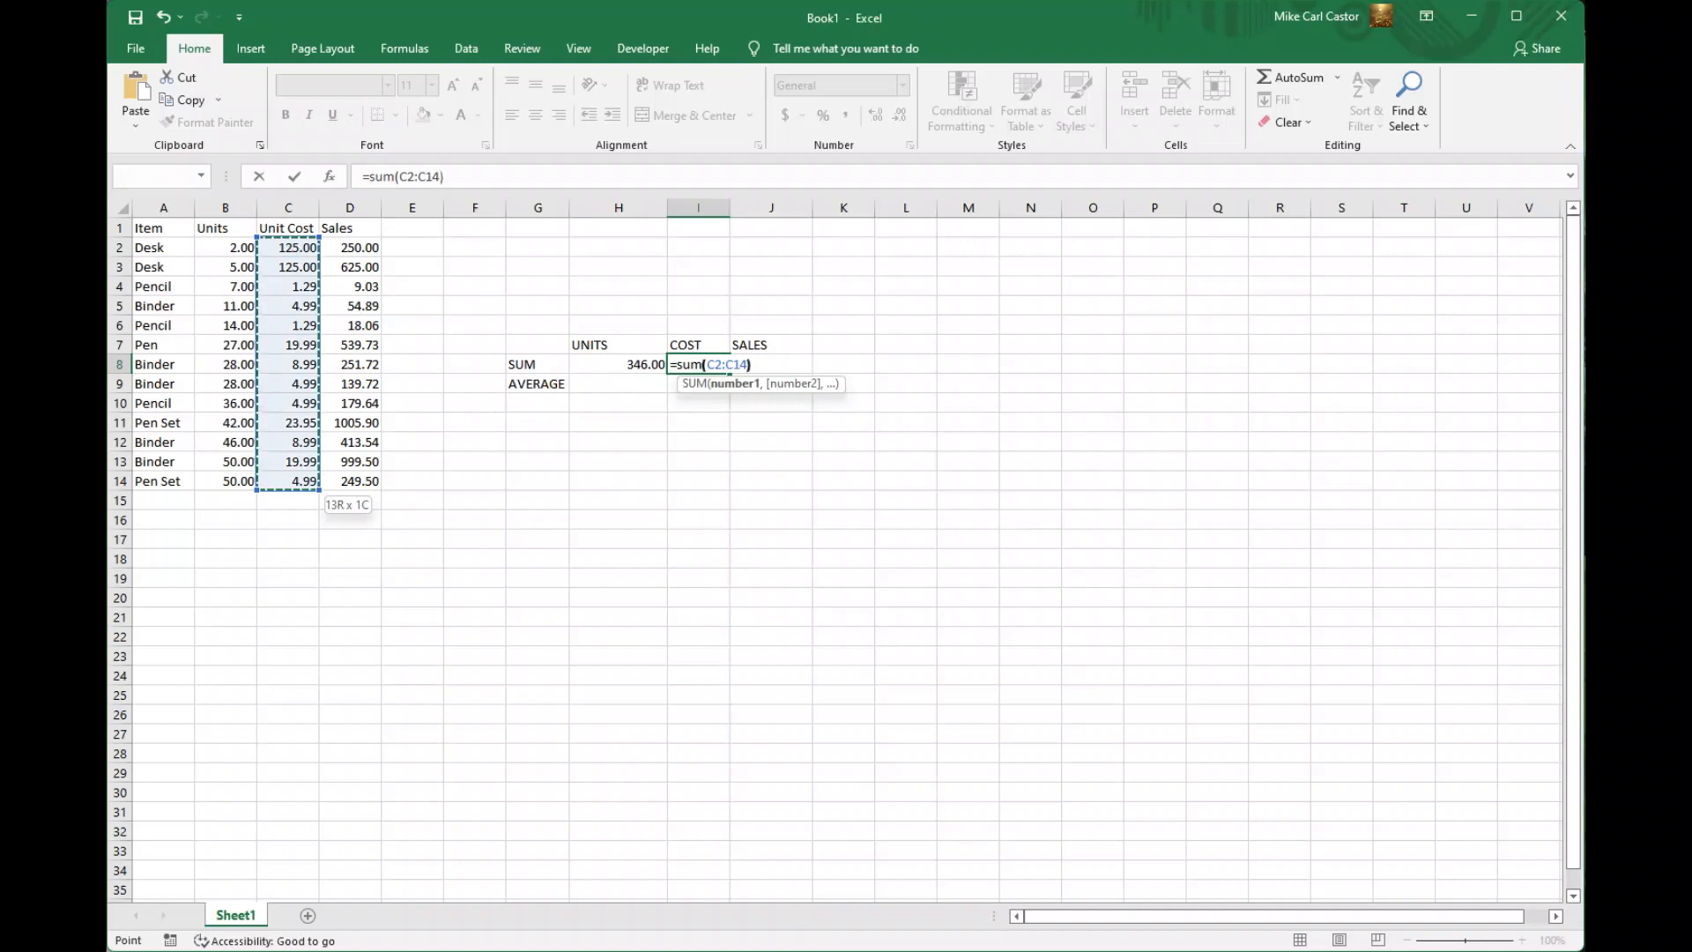
text())
key(Return)
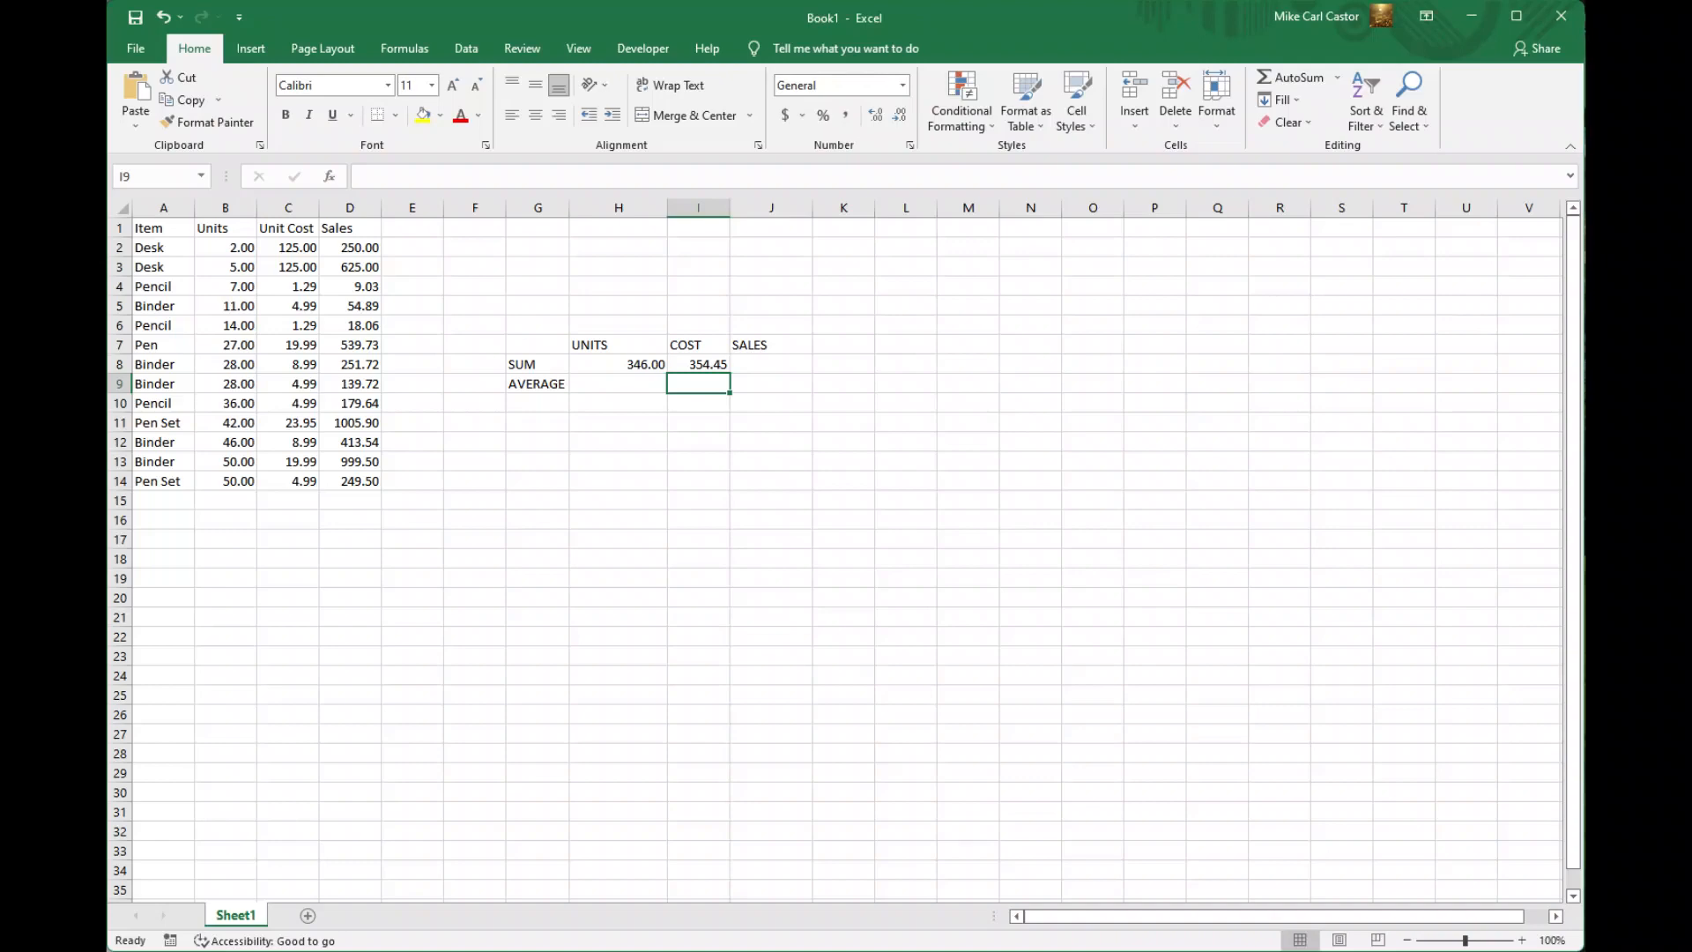
Step: Enter =sum(D2:D14) in J8 to total the Sales column
click(771, 364)
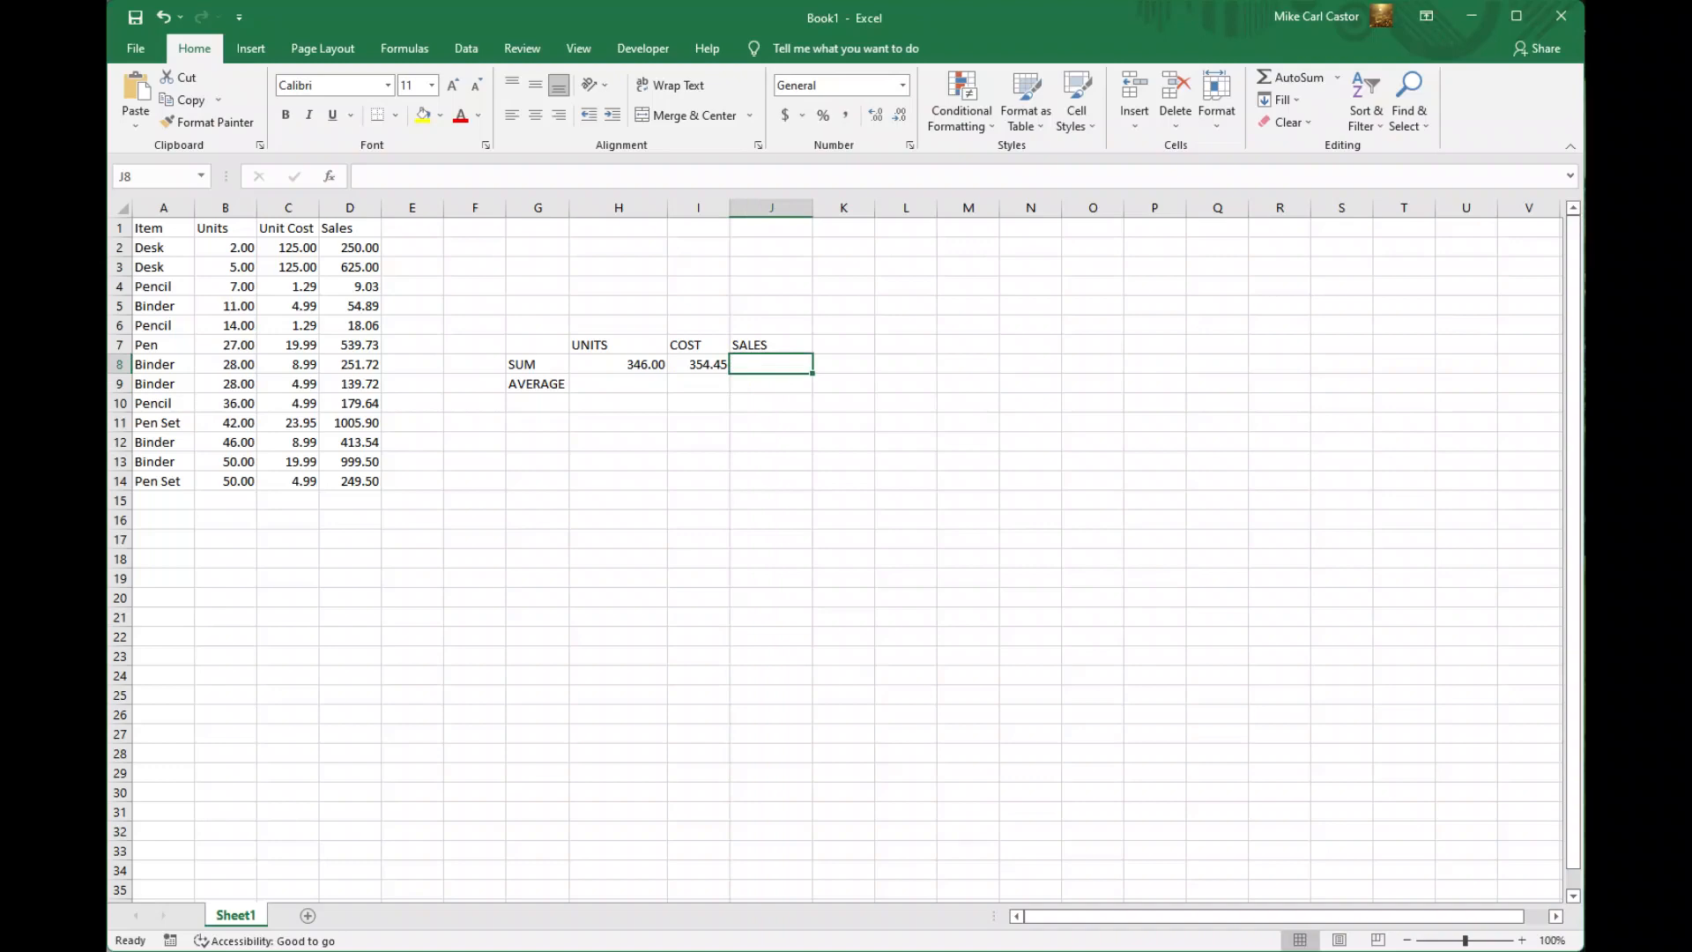
text(=sum)
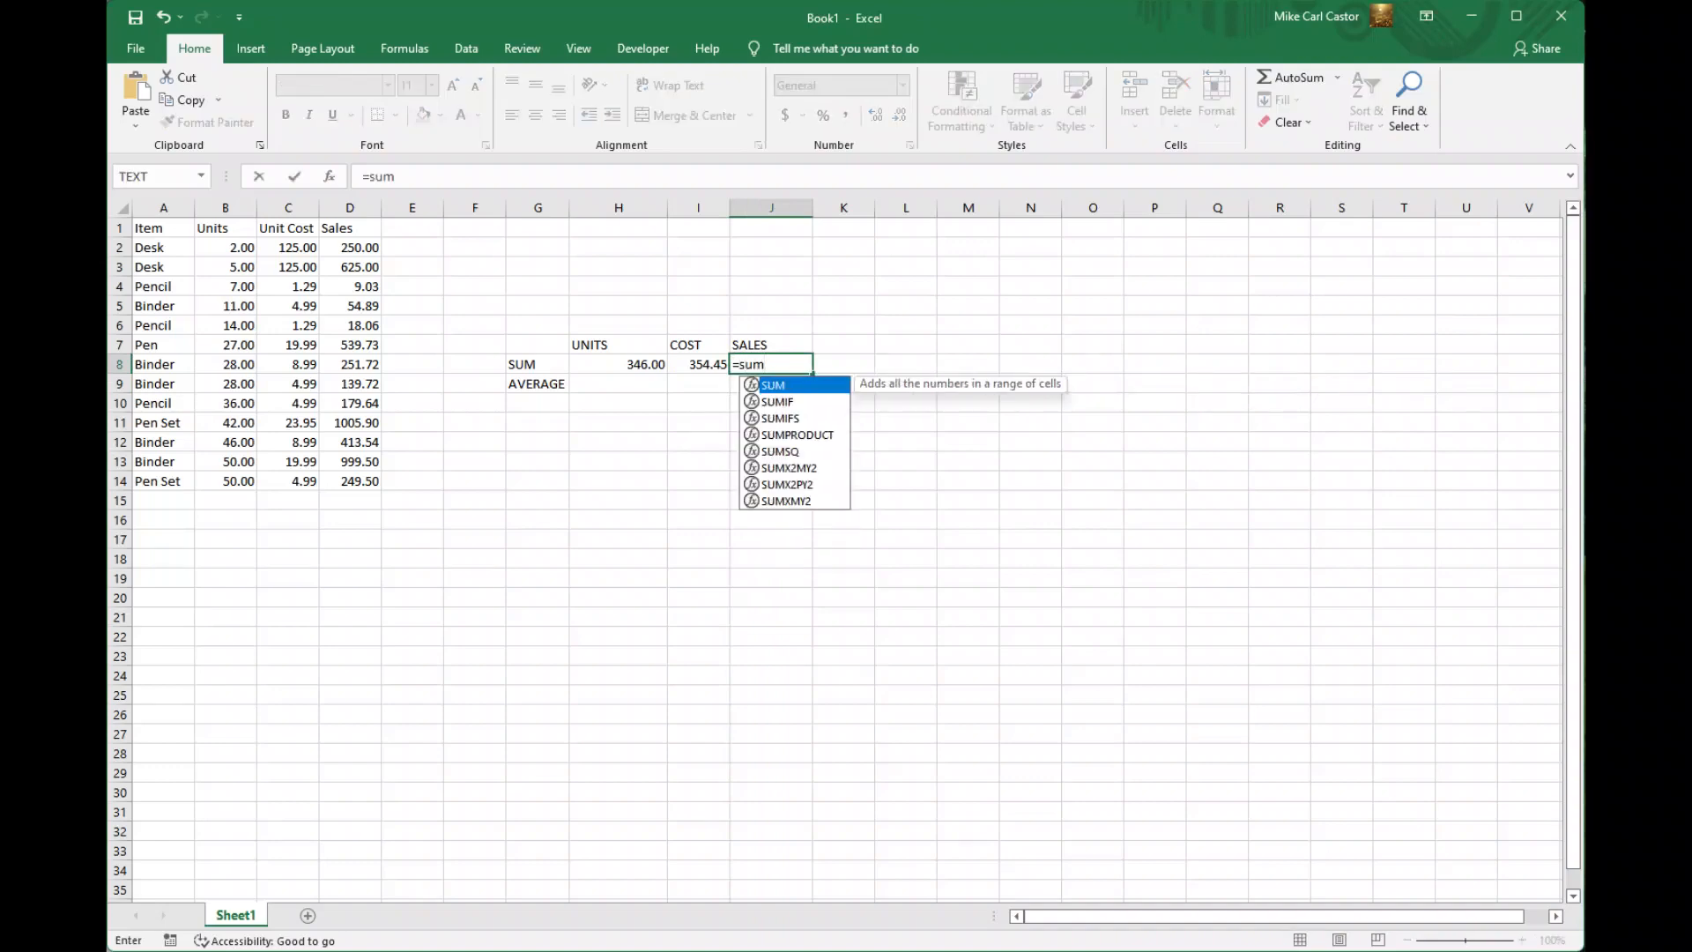
text(()
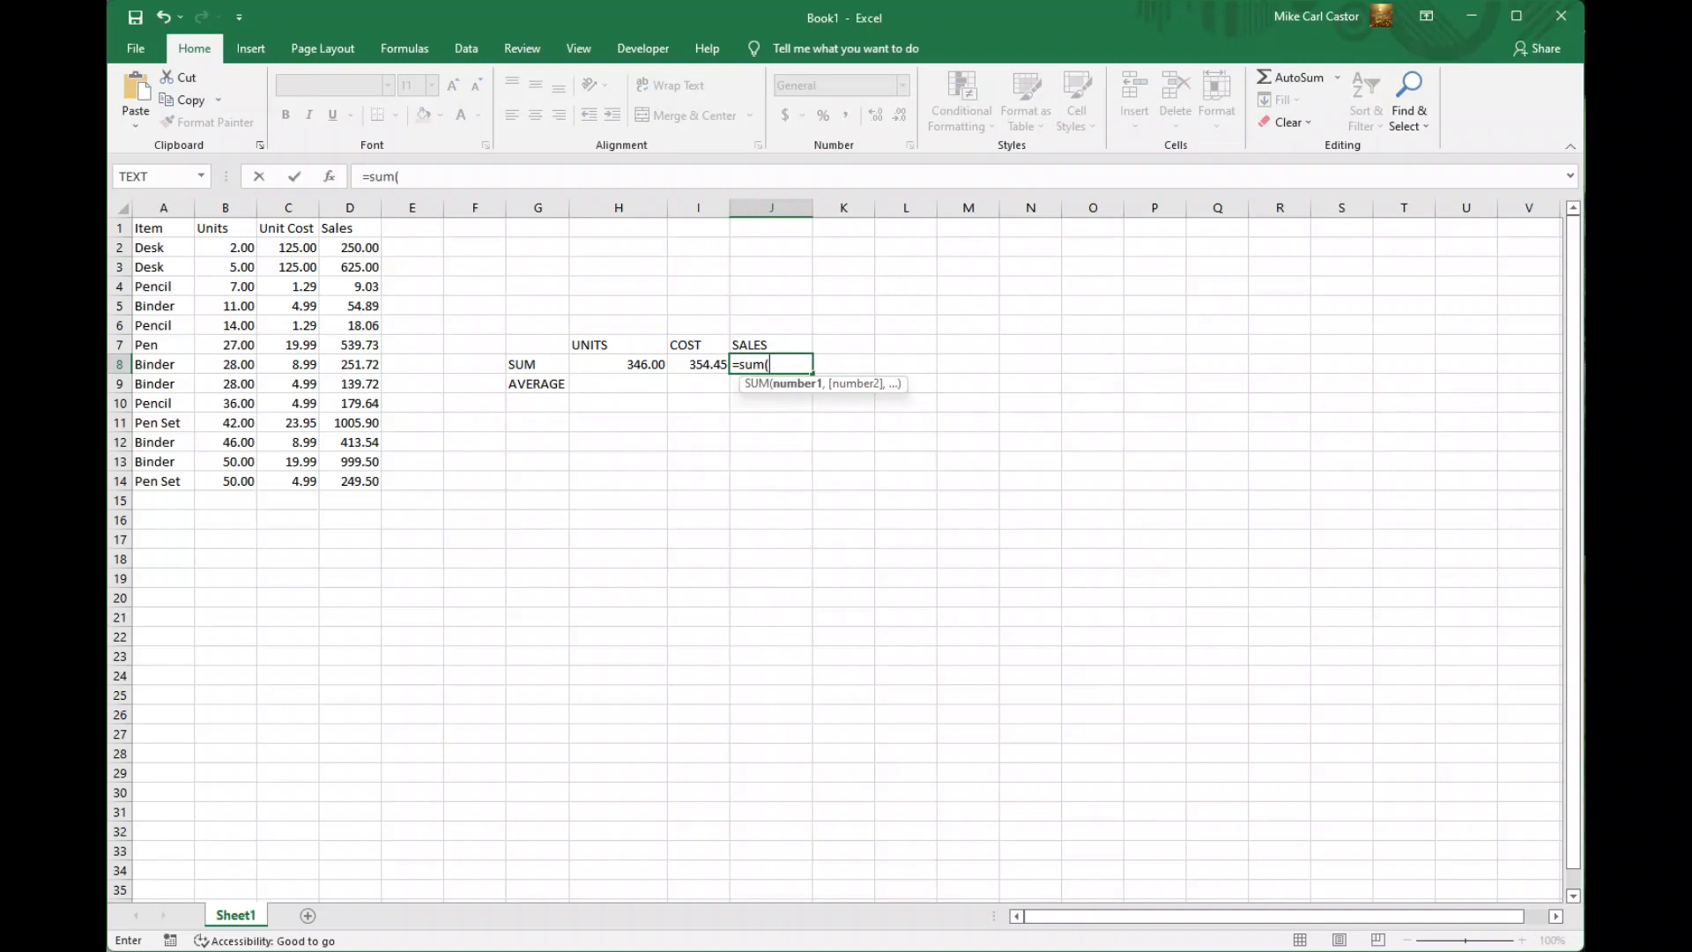
drag(352, 248, 357, 483)
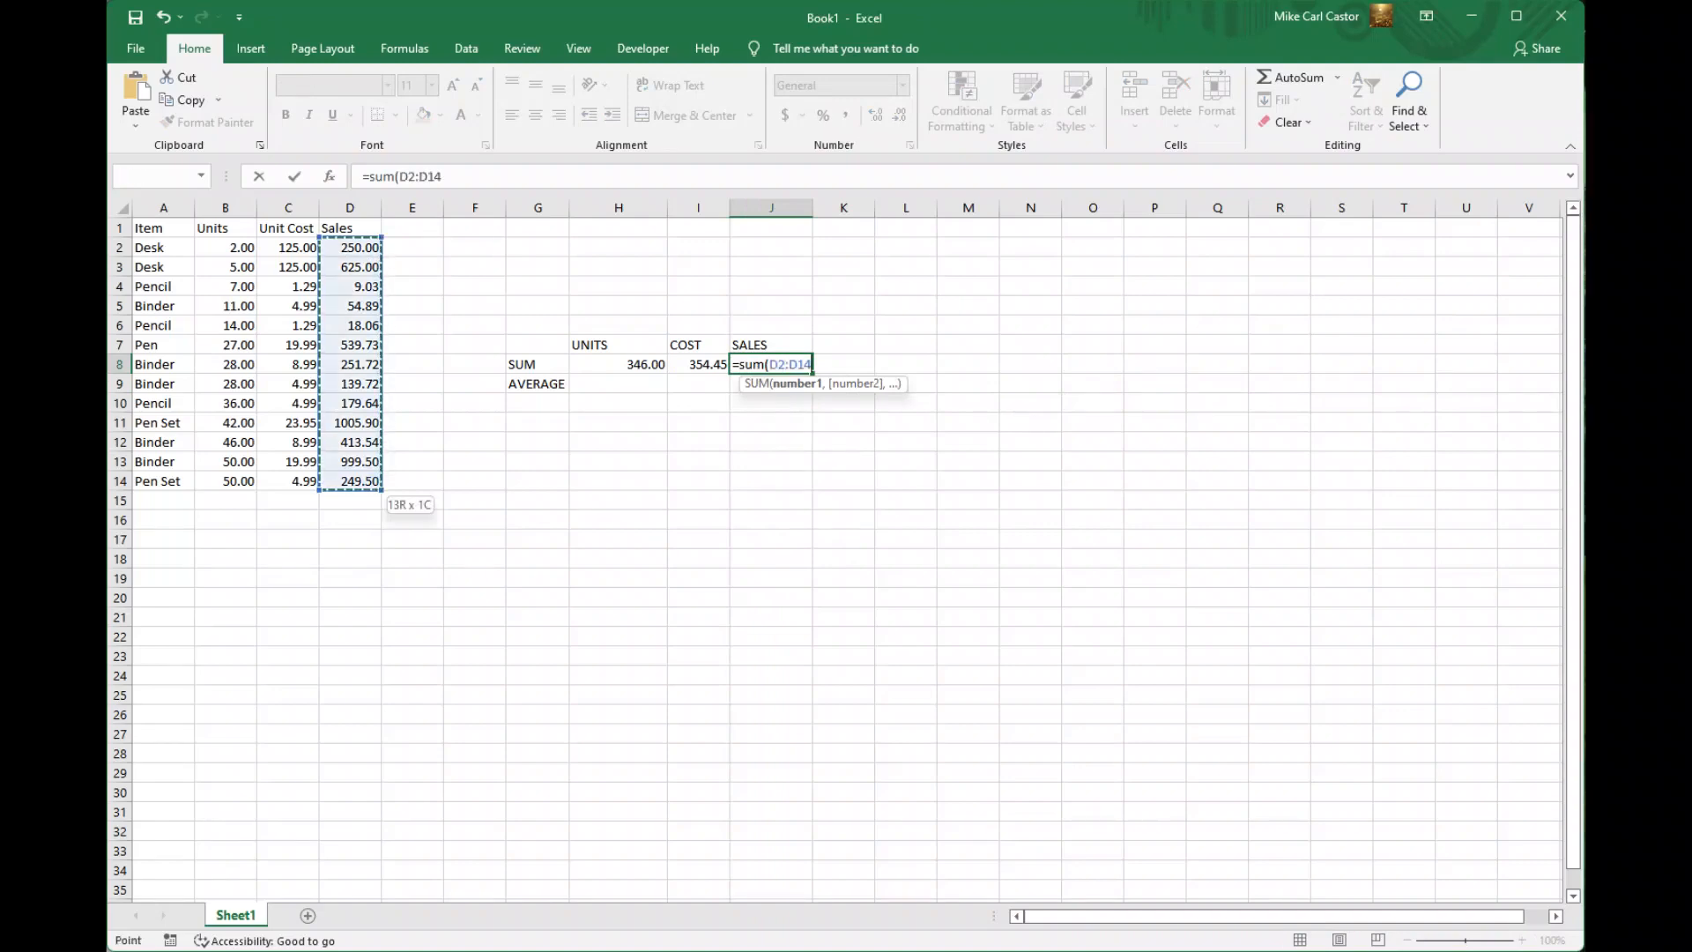
text())
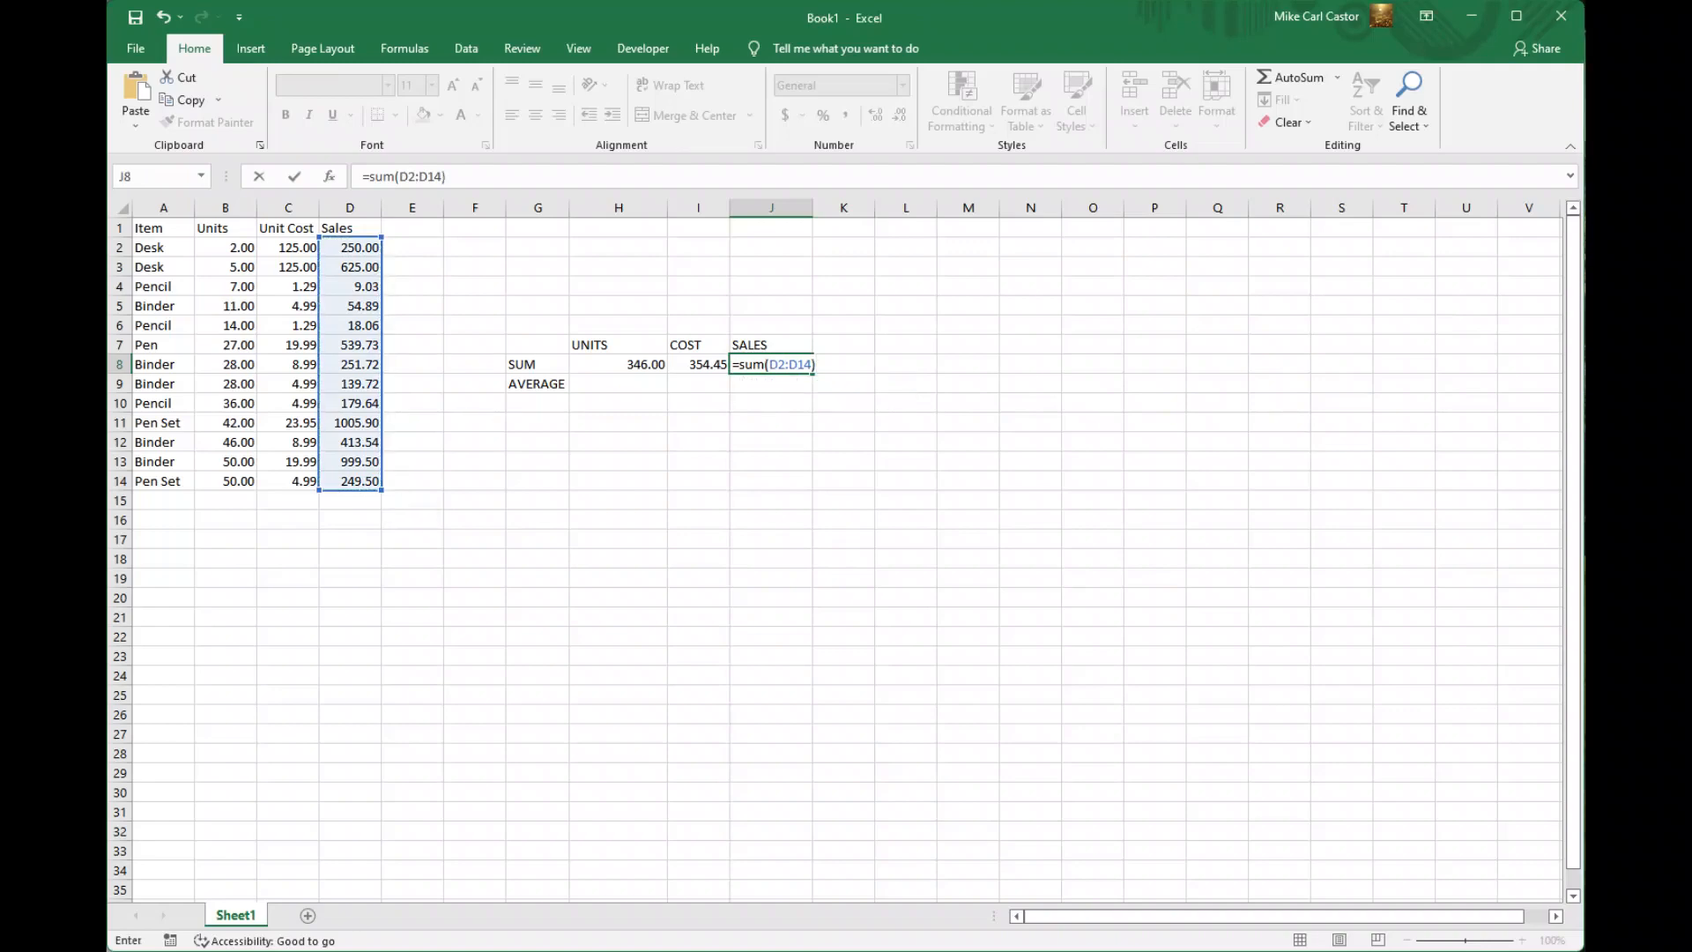
key(Return)
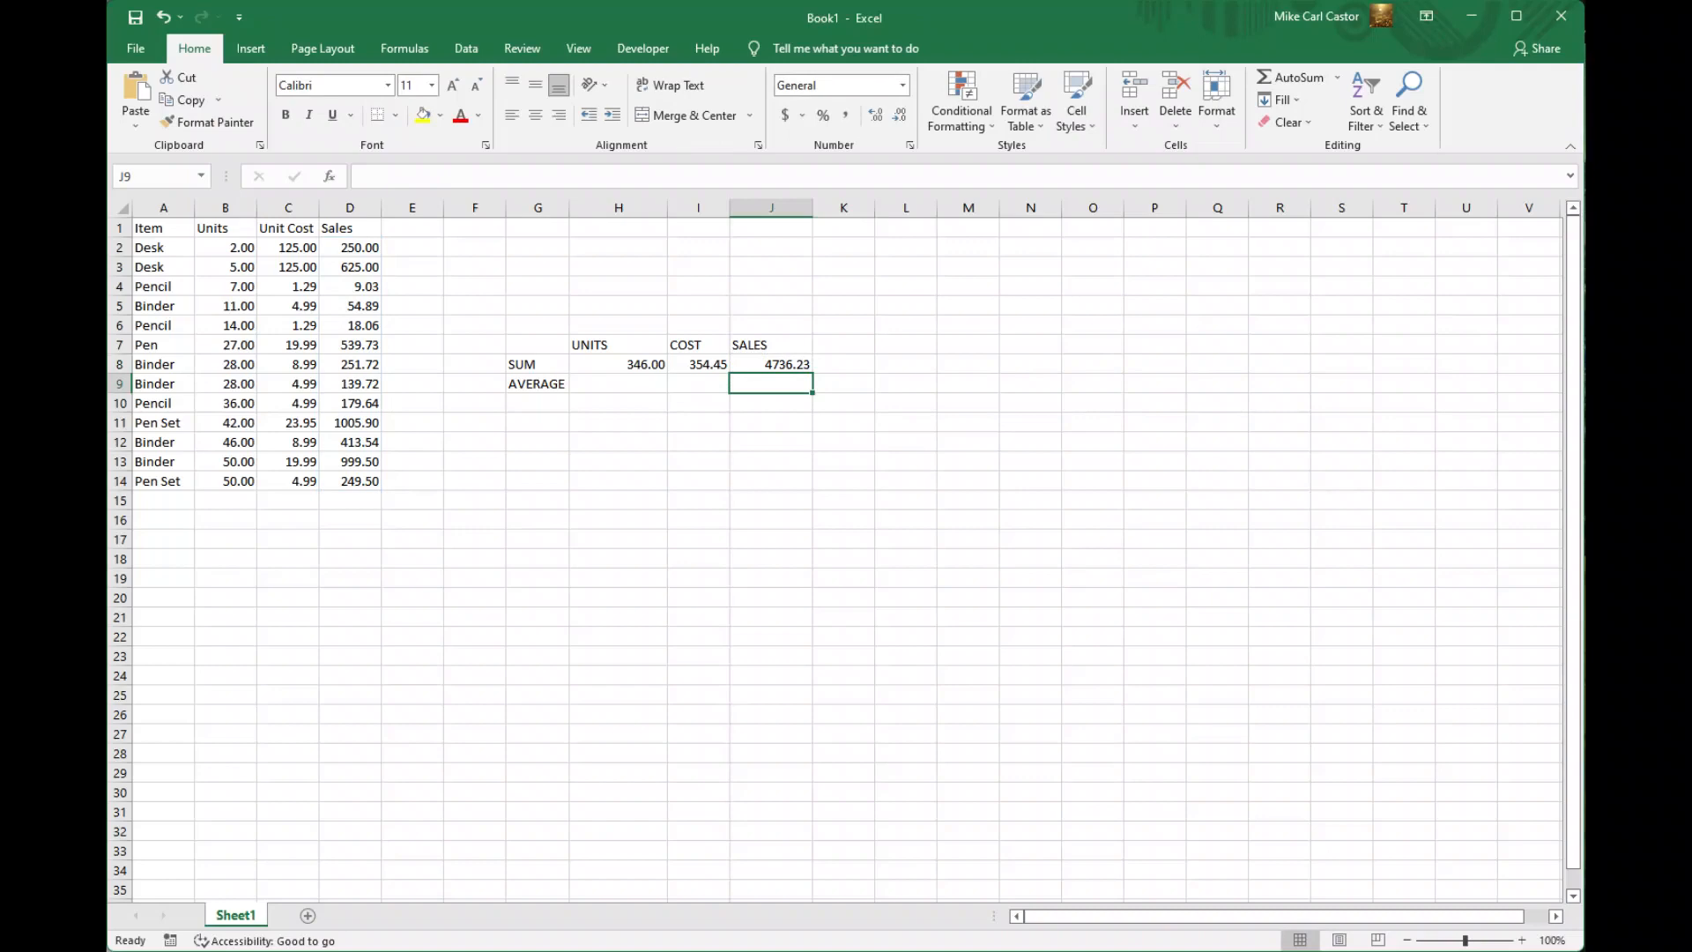
Step: Enter =average(B2:B14) in H9 to average the Units column
click(618, 383)
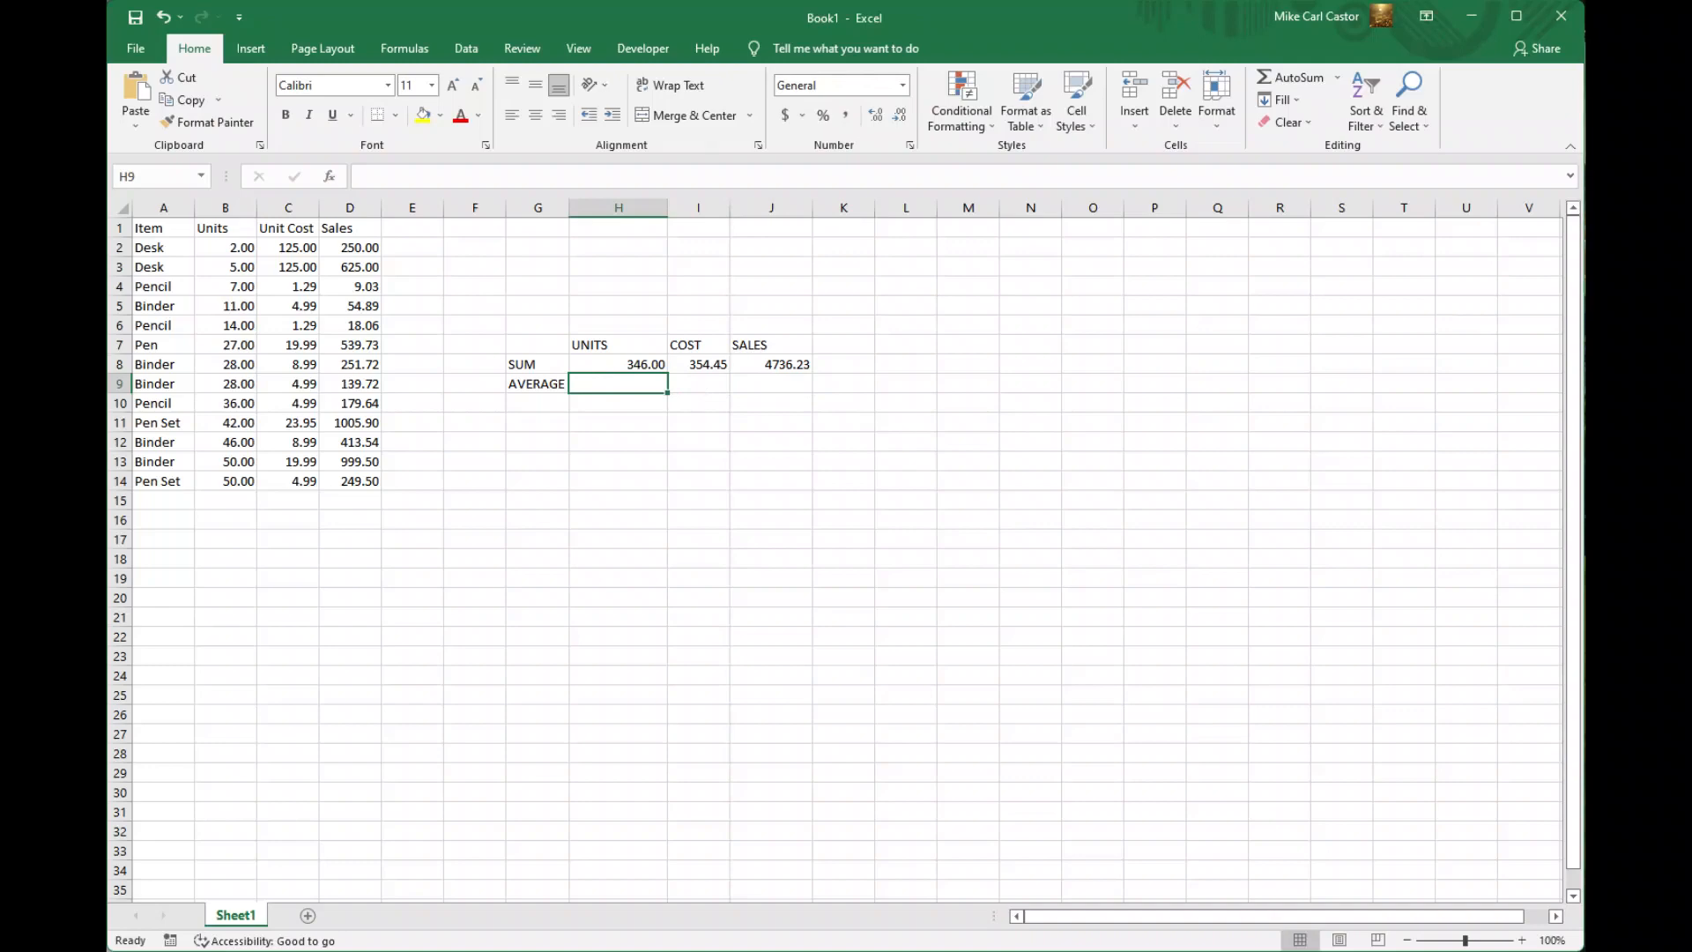
text(=)
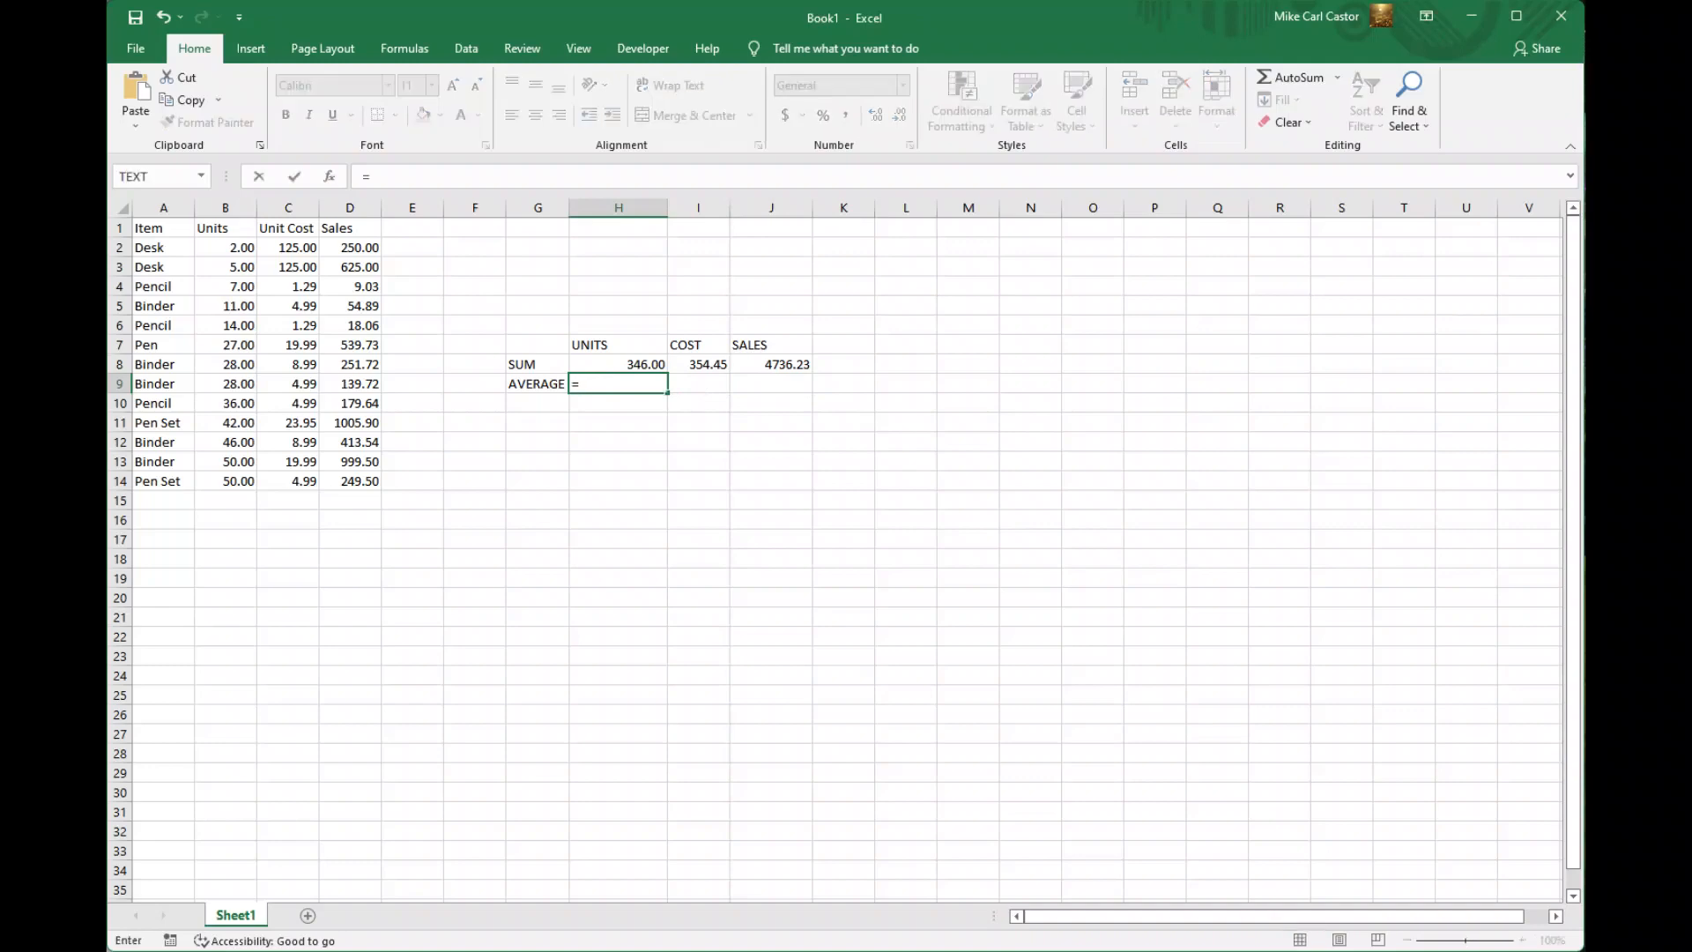
text(average)
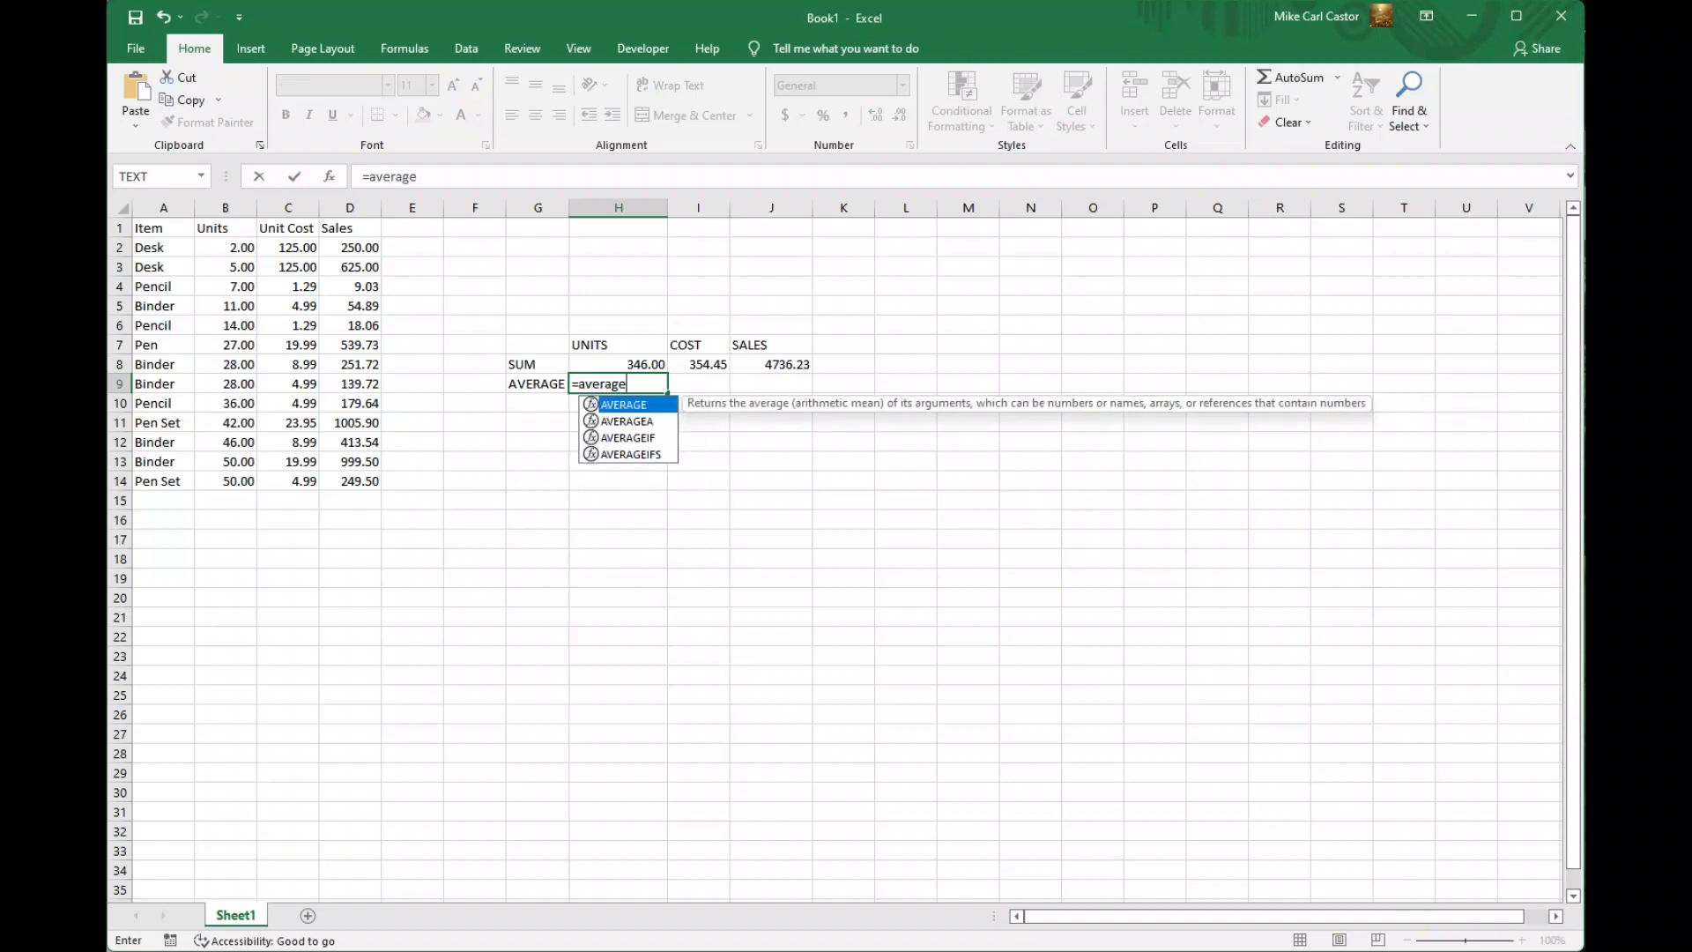
text(()
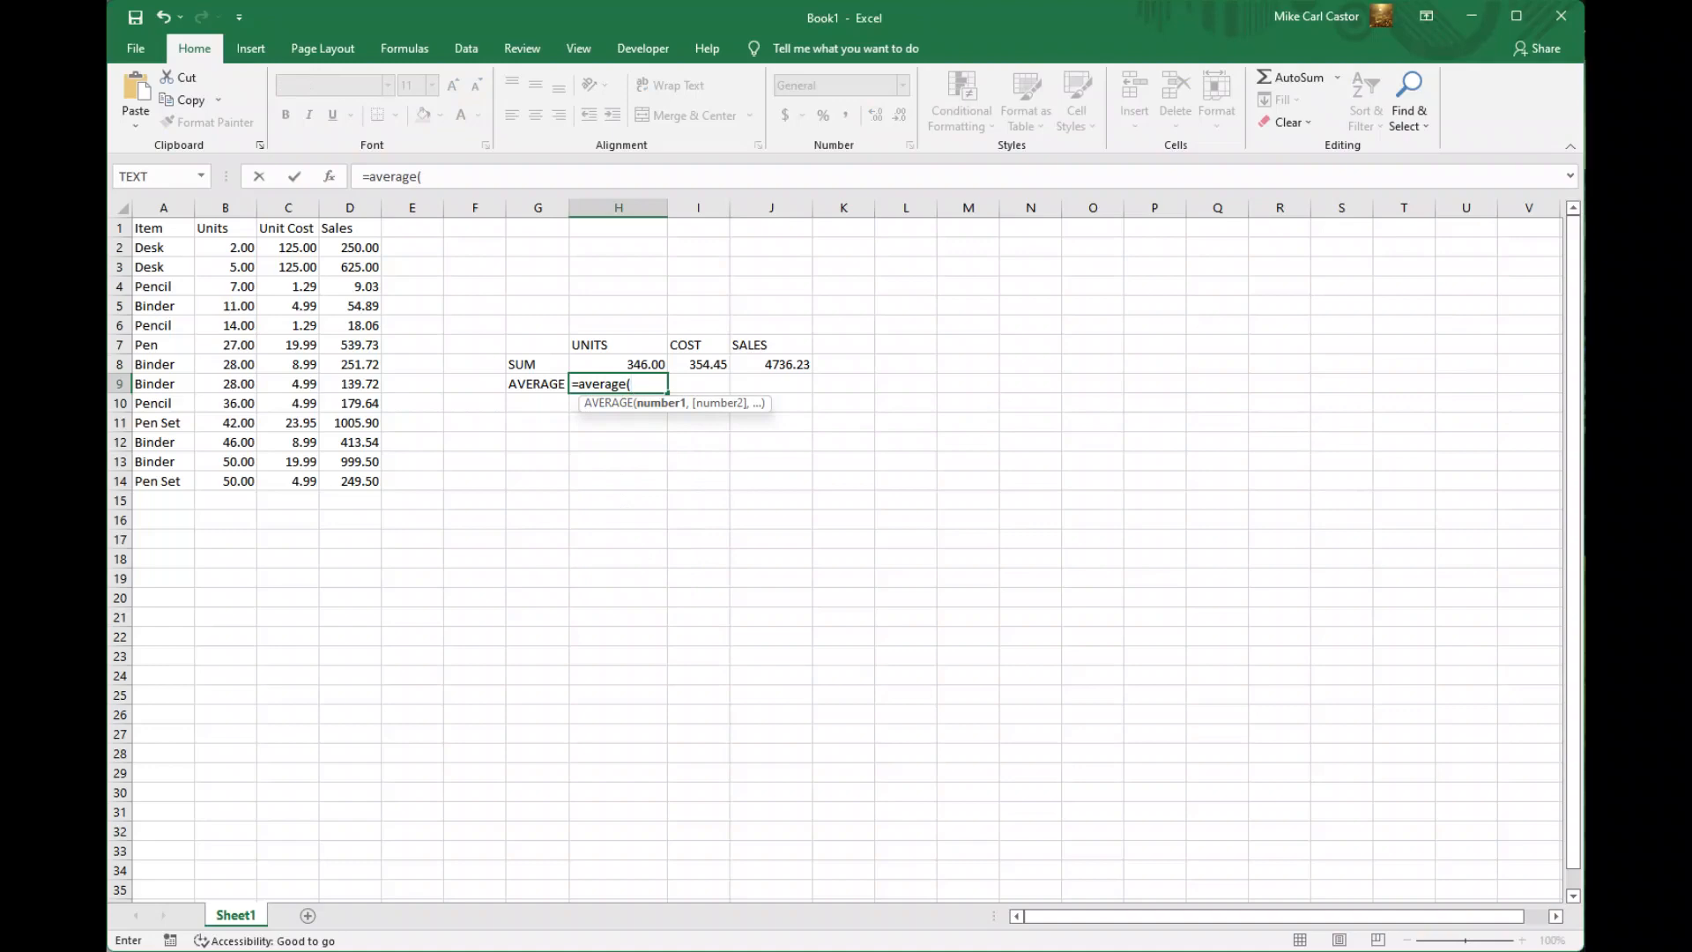
click(231, 250)
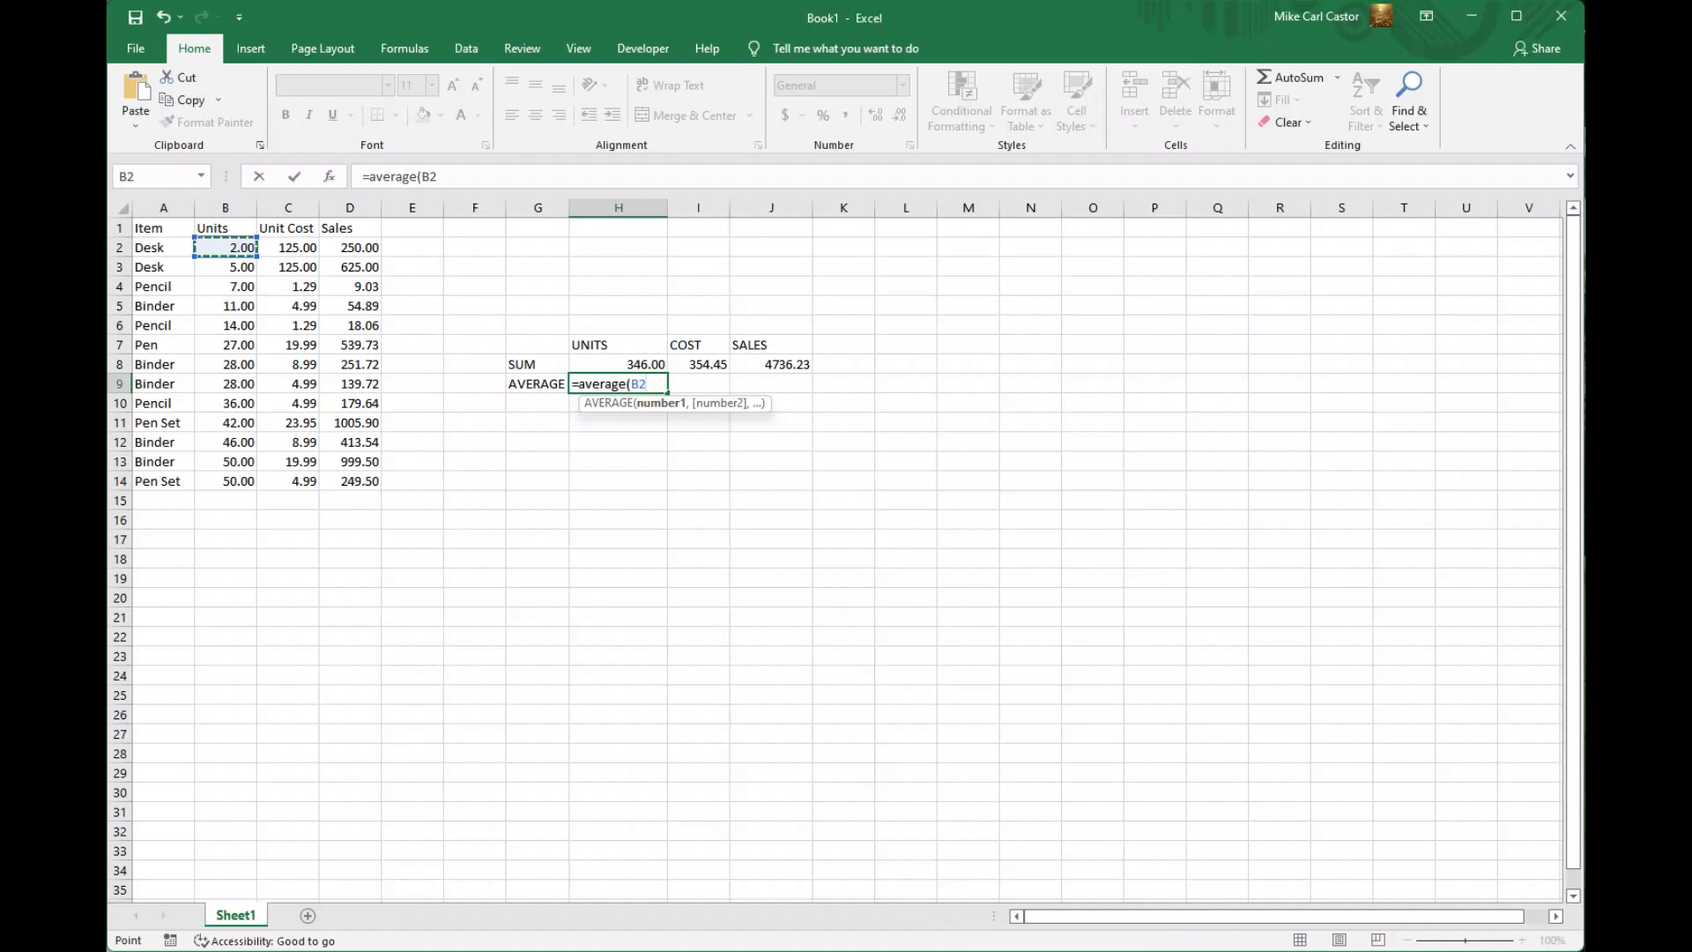
drag(194, 248, 247, 483)
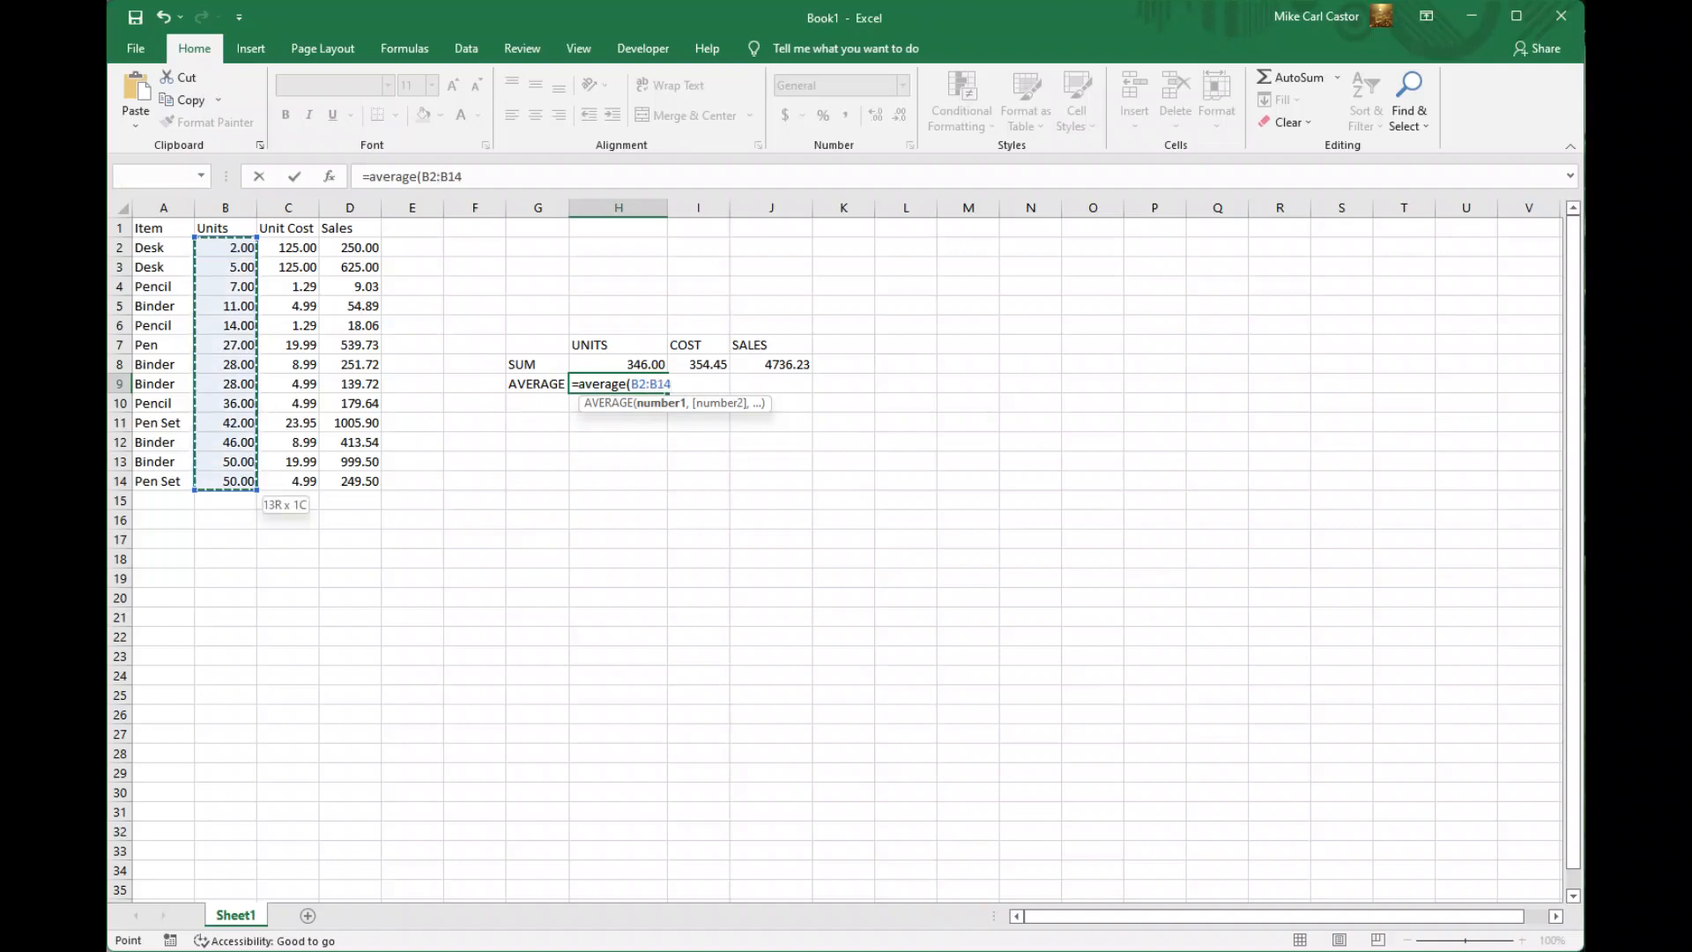
text())
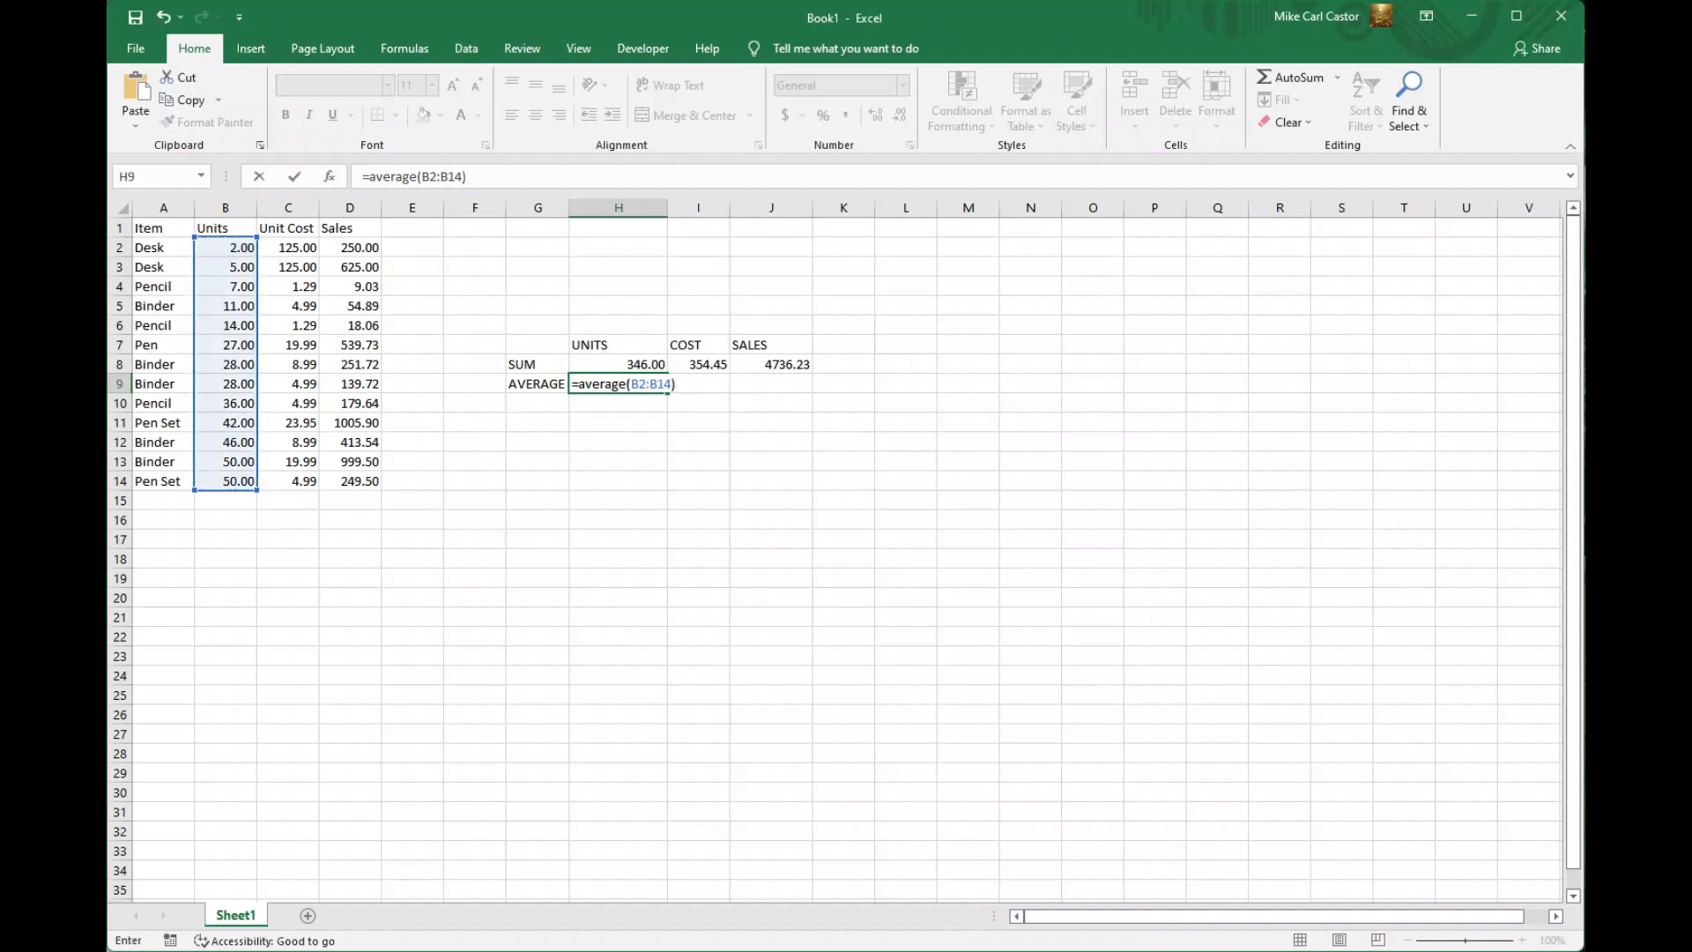
key(Return)
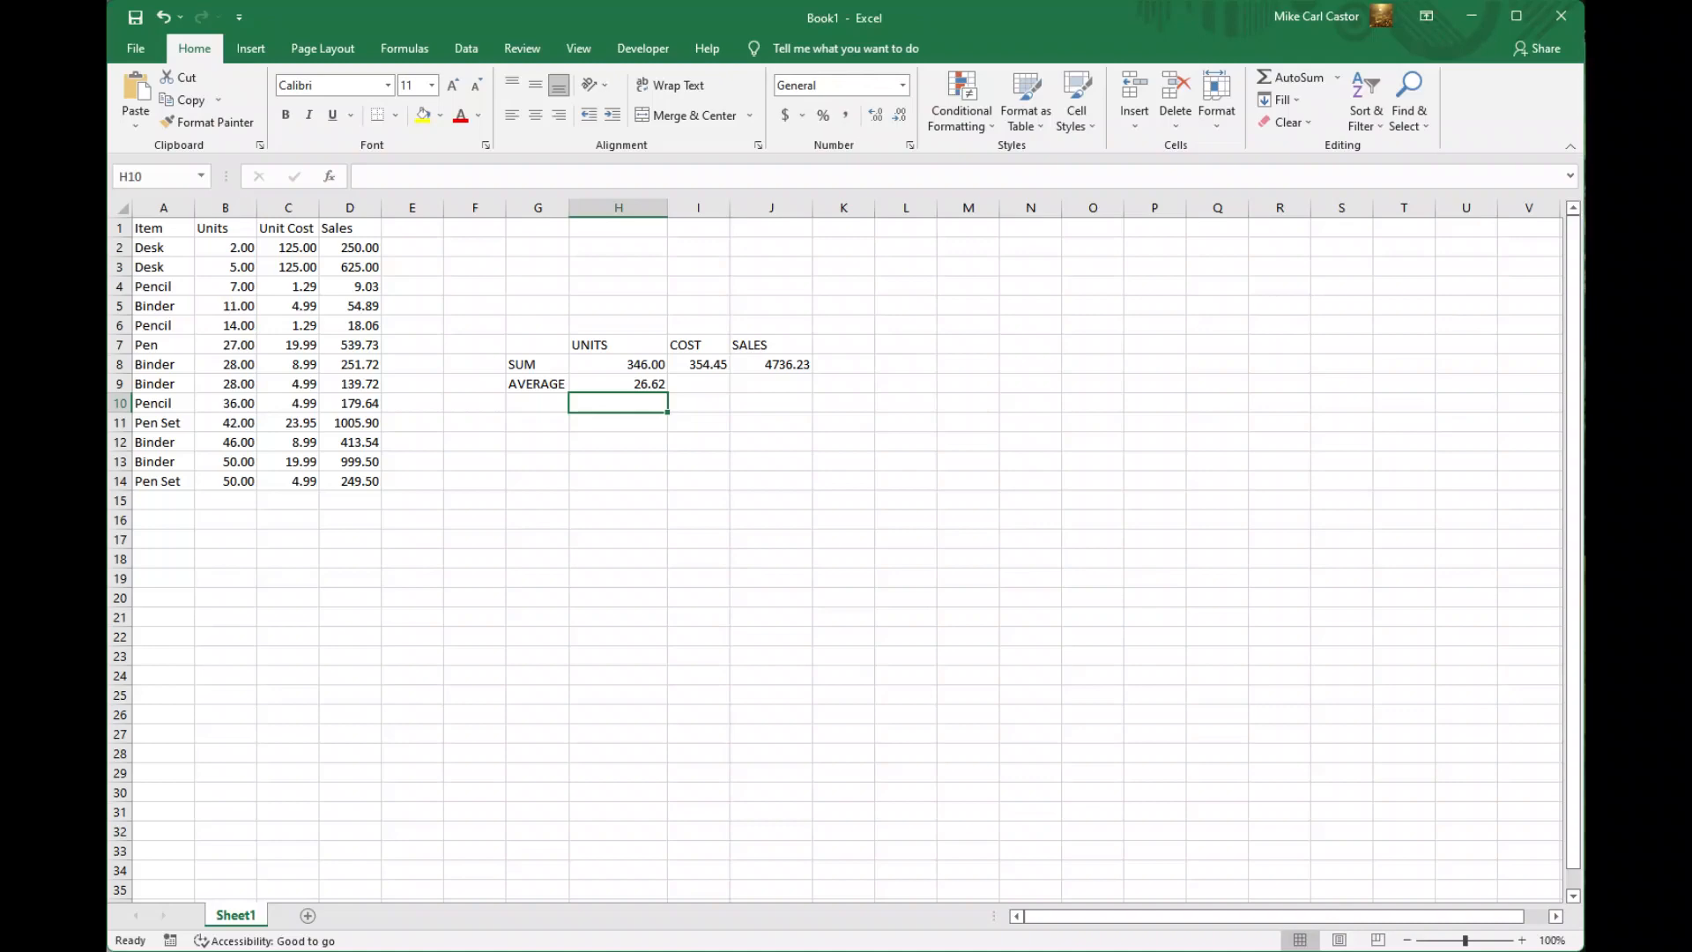
Step: Reduce the Units average in H9 to zero decimal places
click(618, 384)
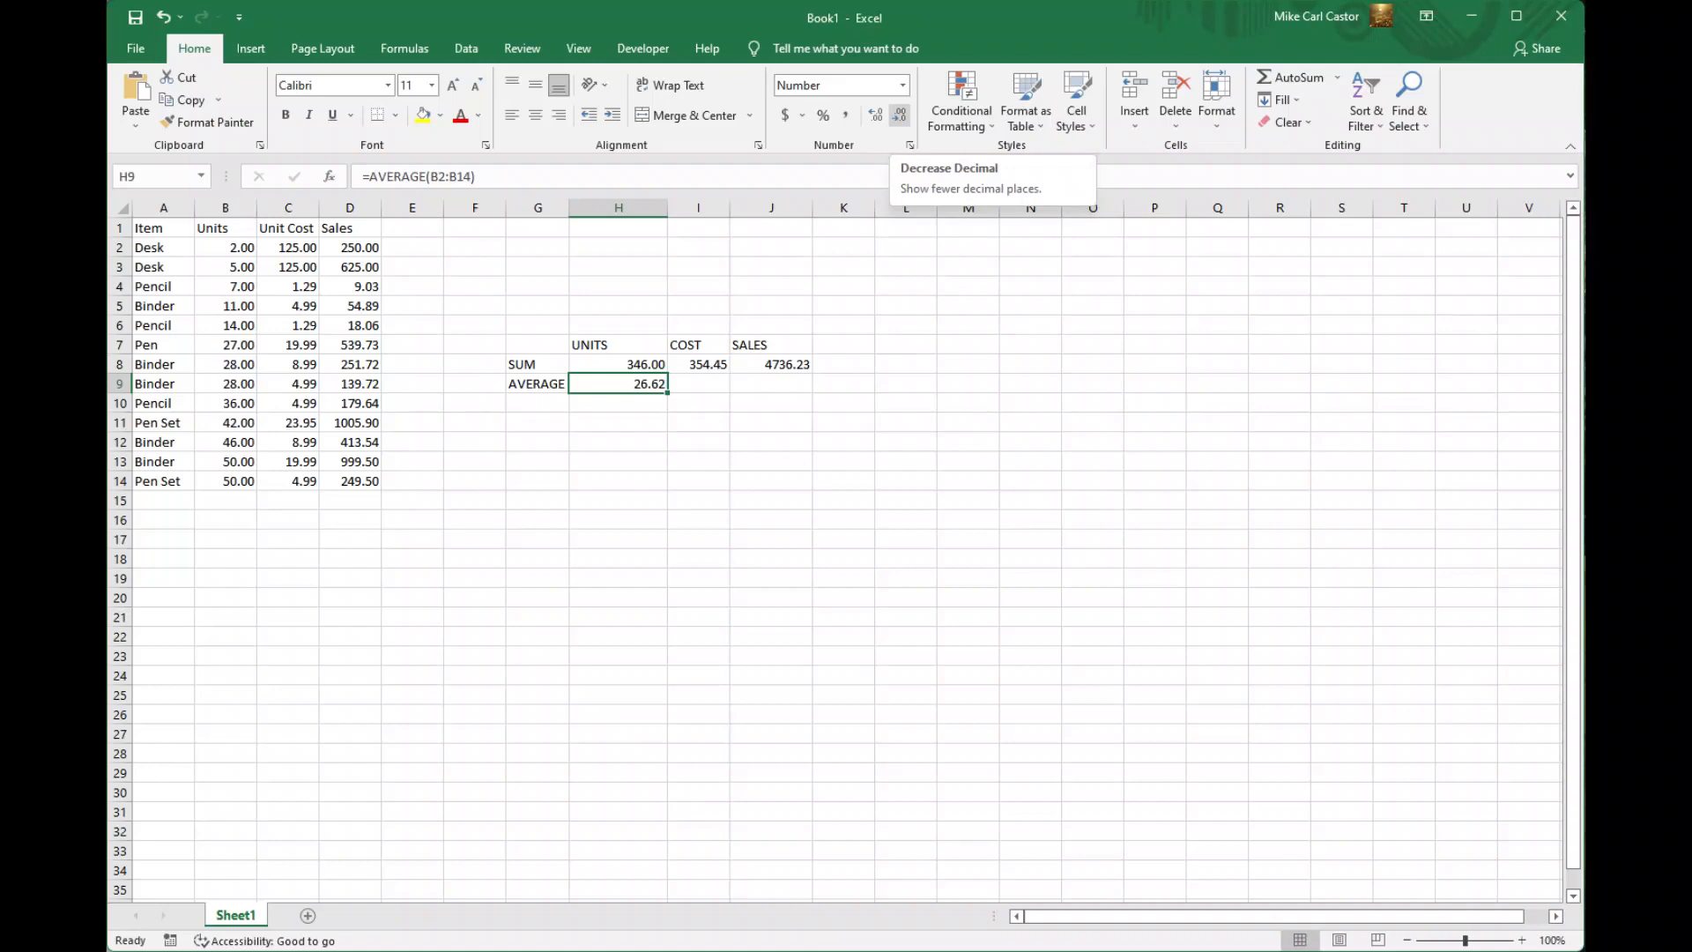
click(899, 115)
click(899, 114)
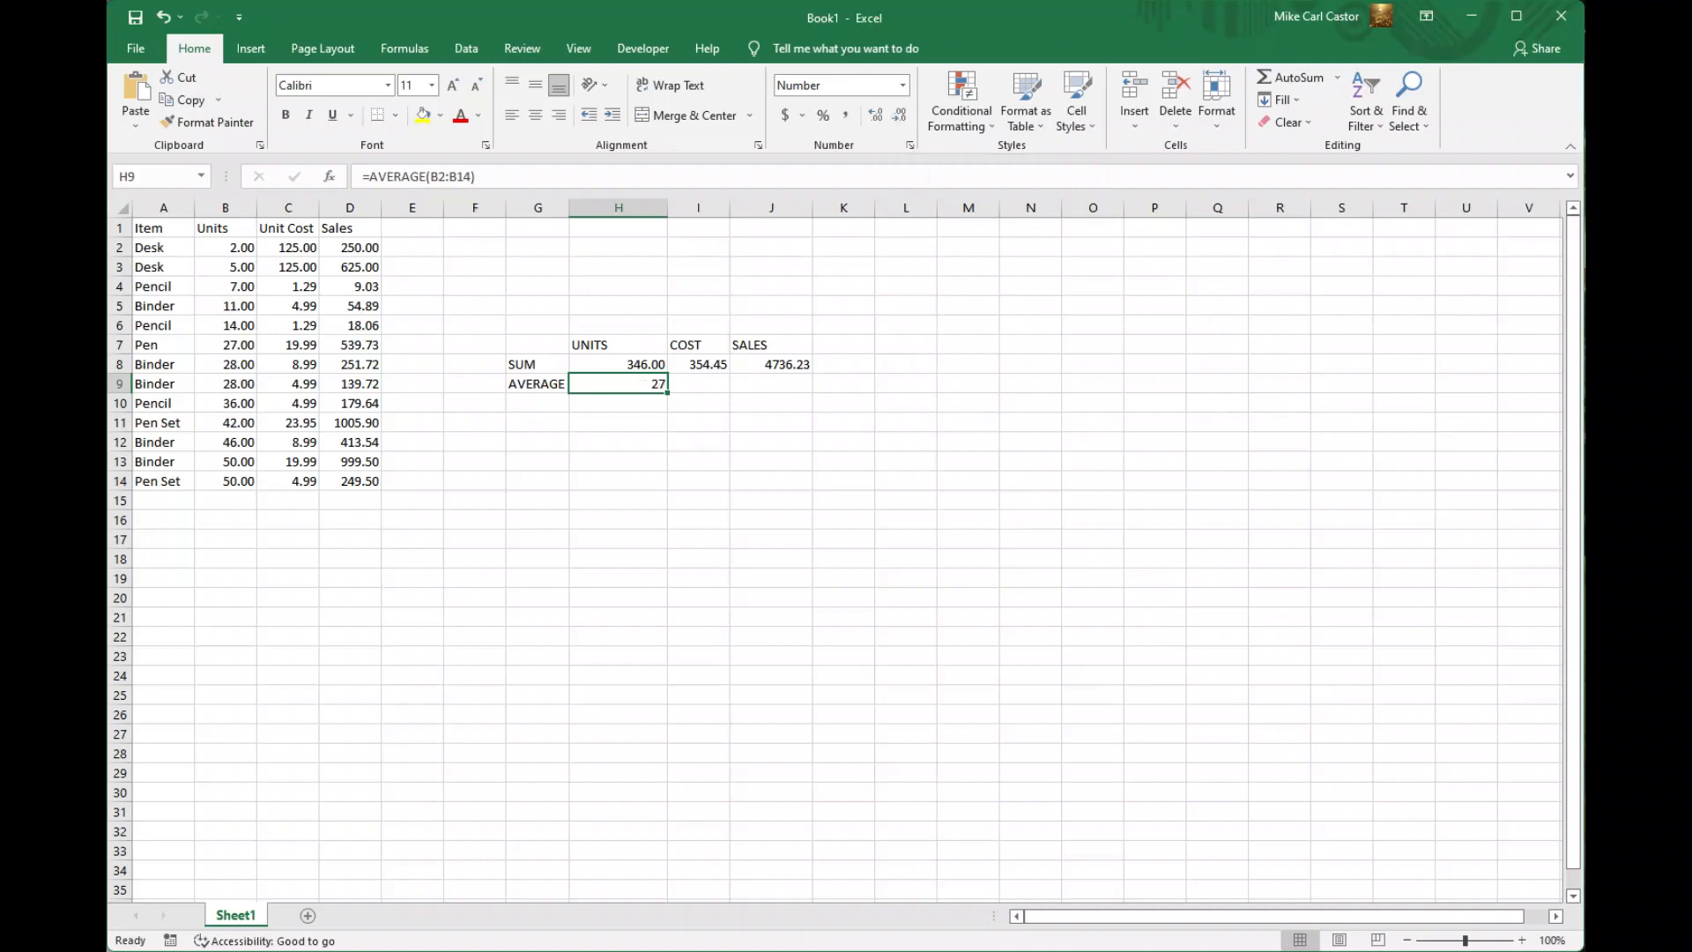
Step: Enter =average(C2:C14) in I9 to average the Unit Cost column
click(698, 384)
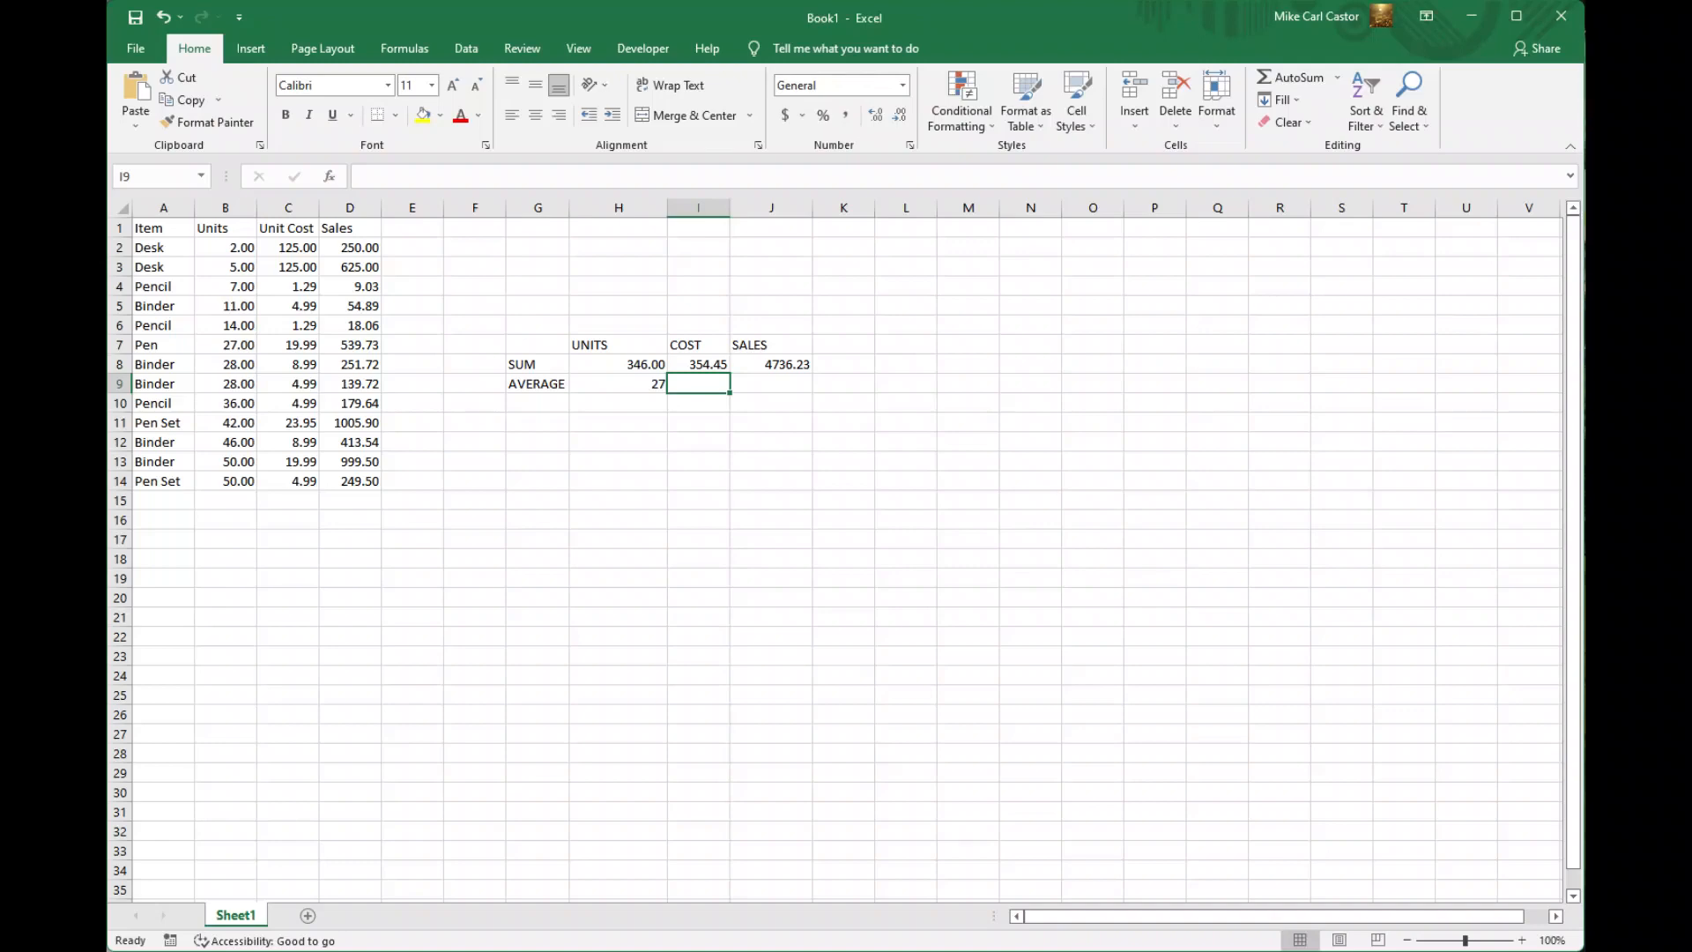
text(=)
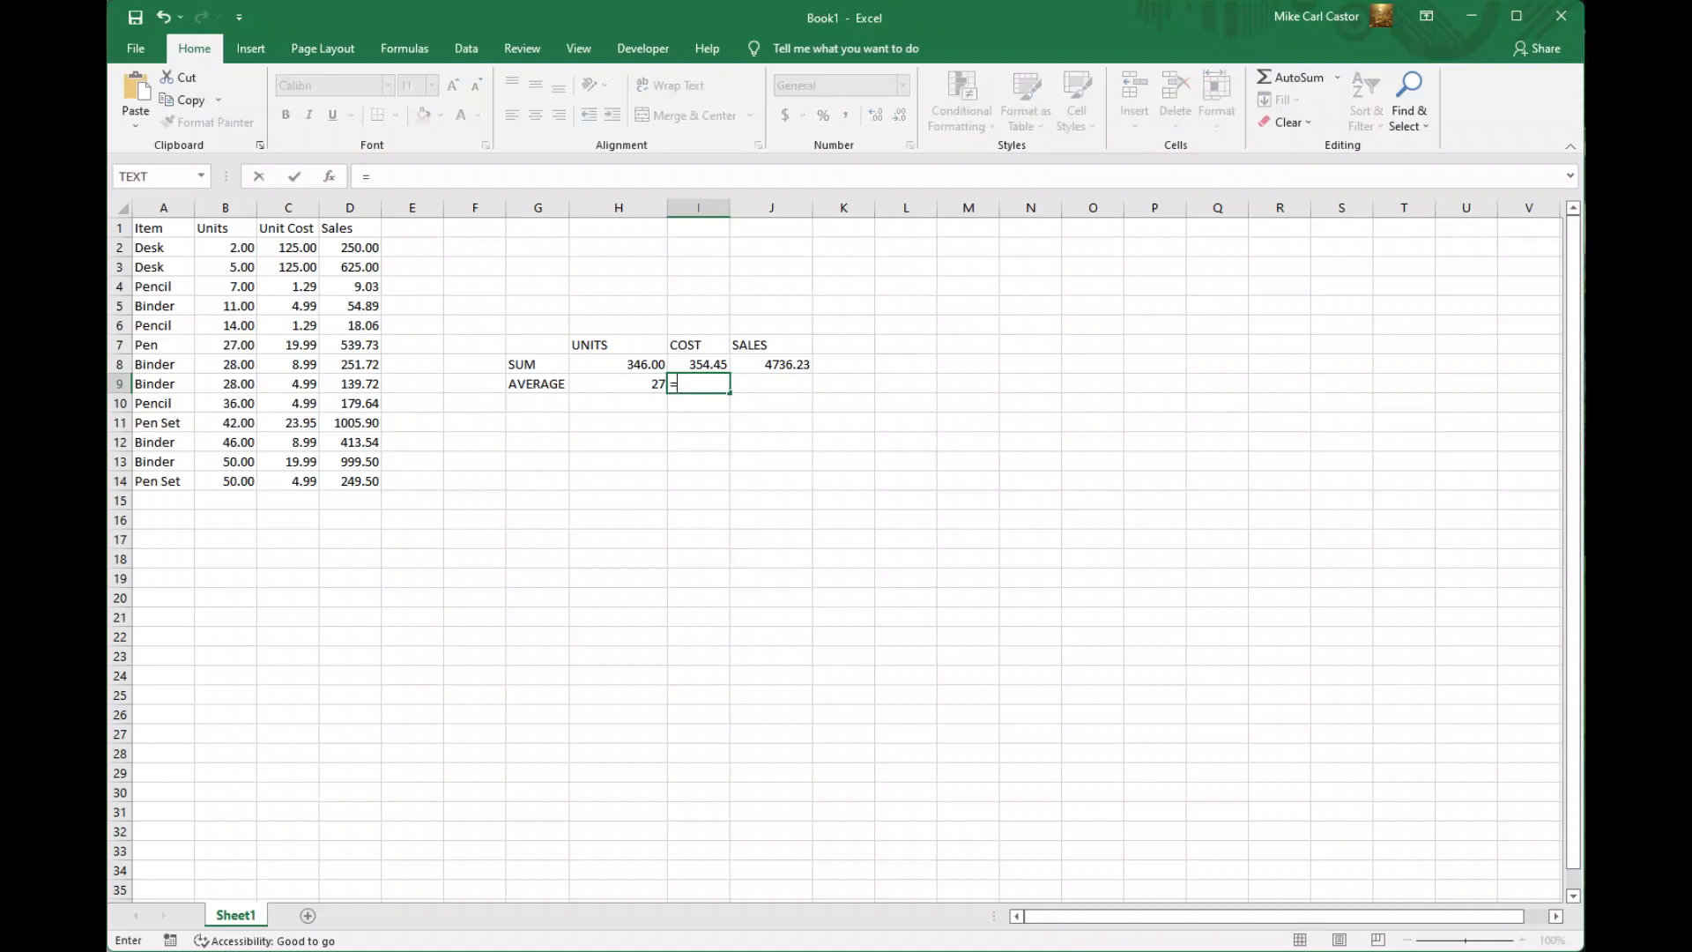
text(avera)
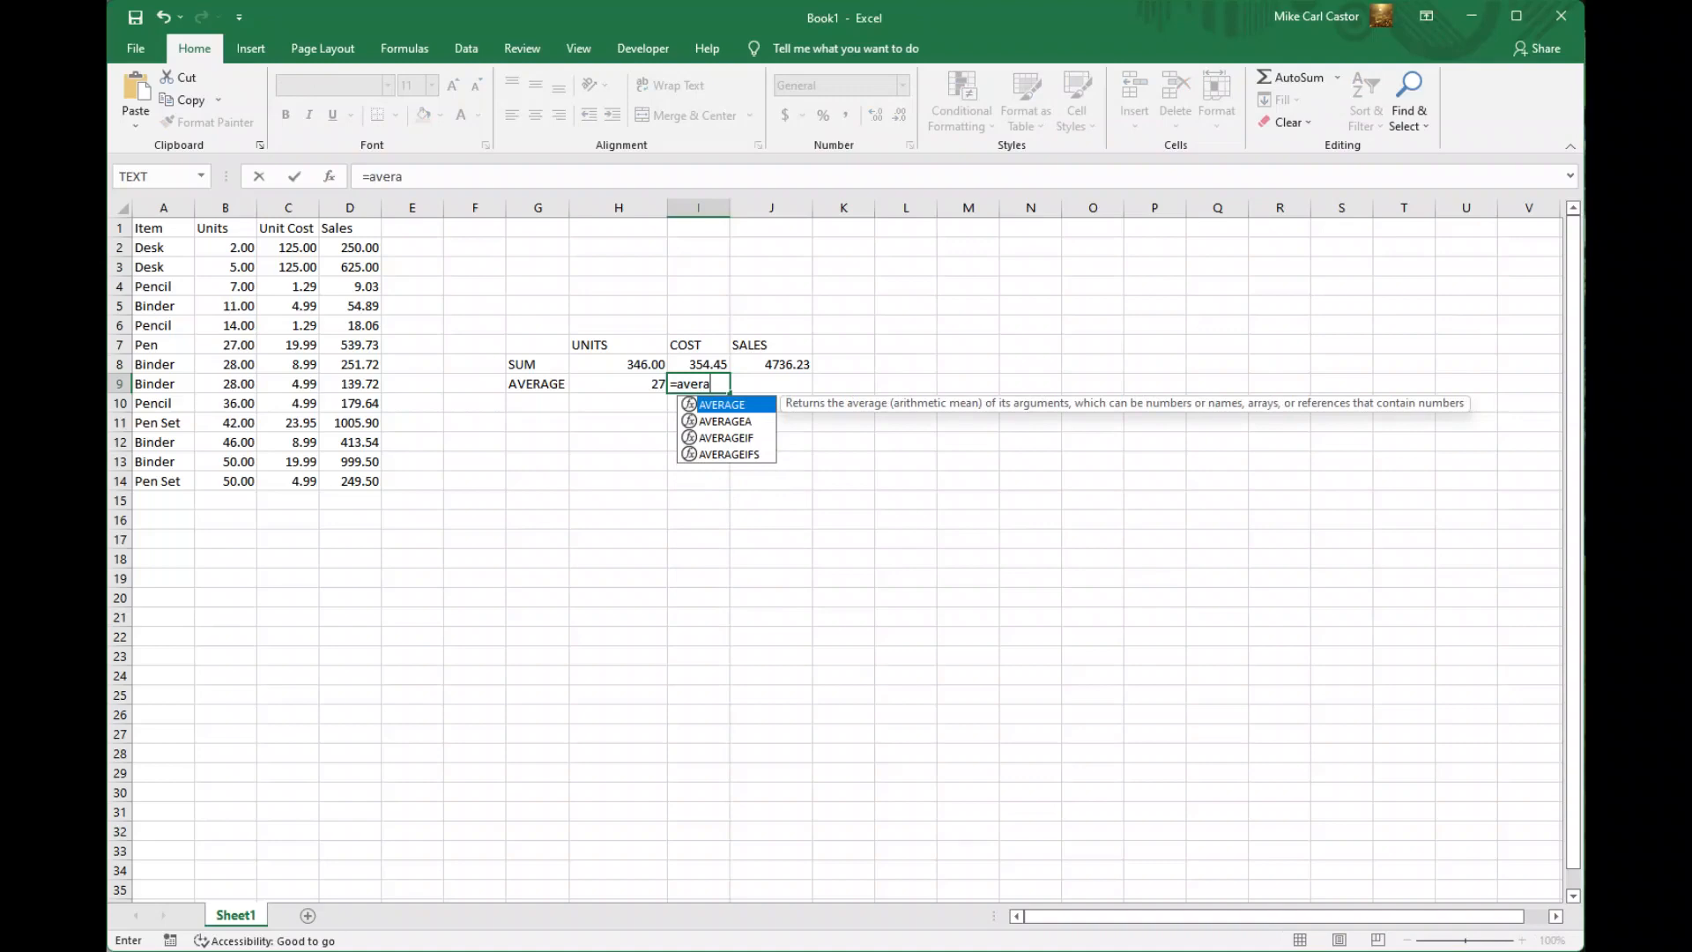
text(ge()
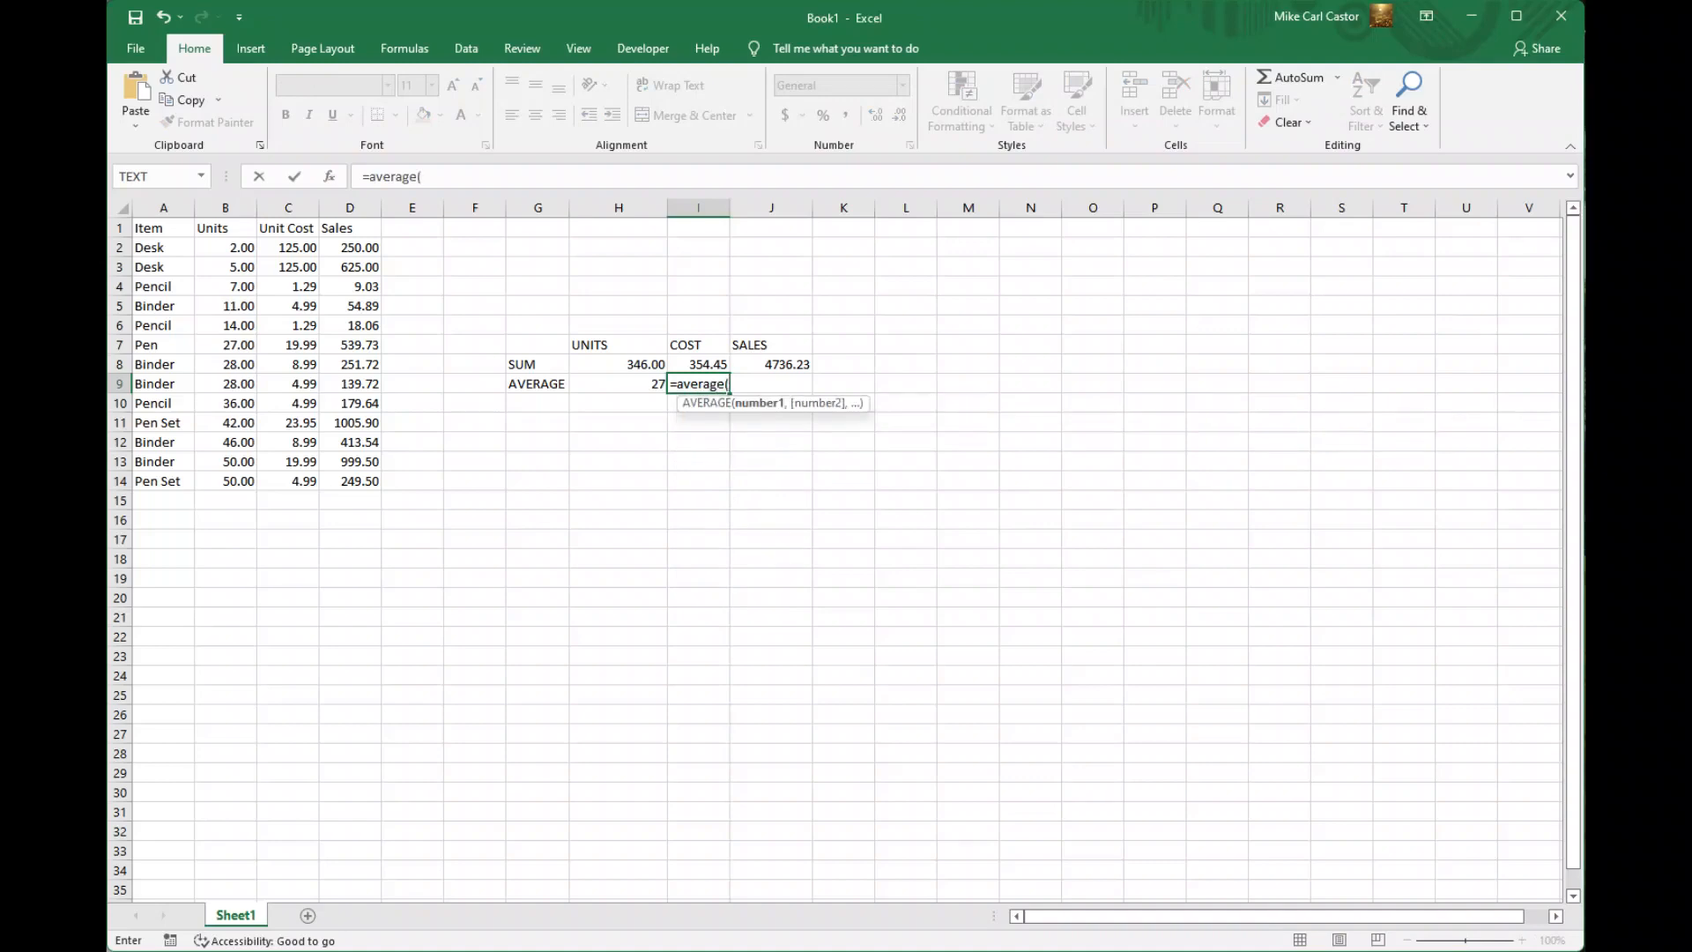
click(289, 247)
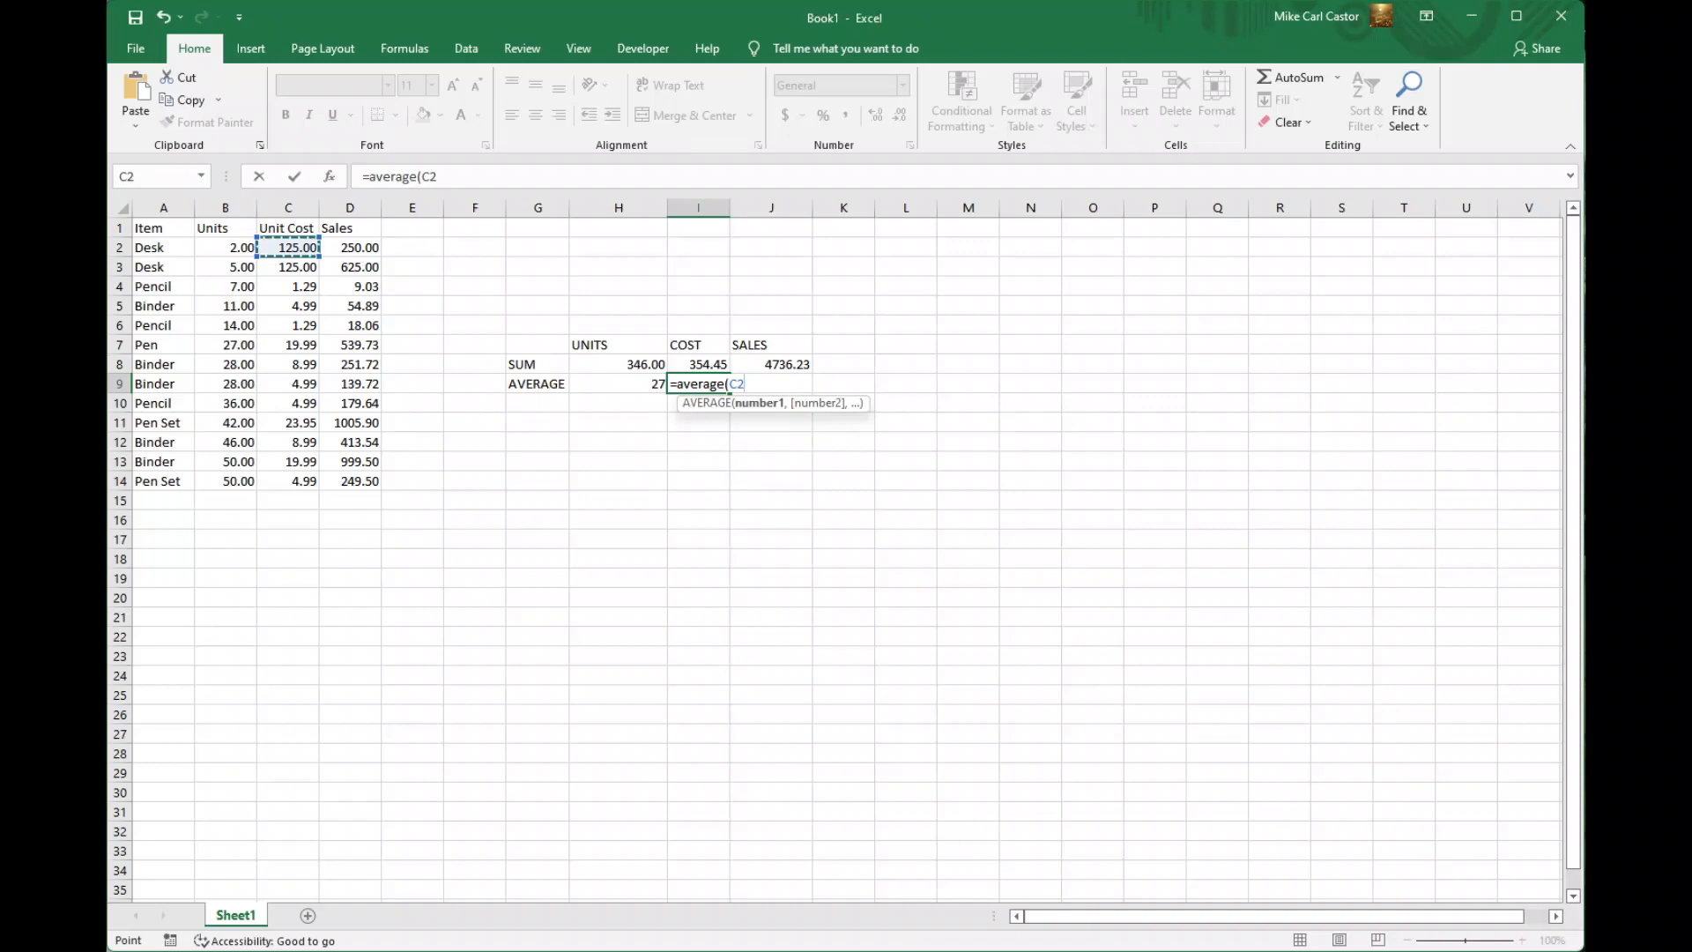
key(ctrl+shift+Down)
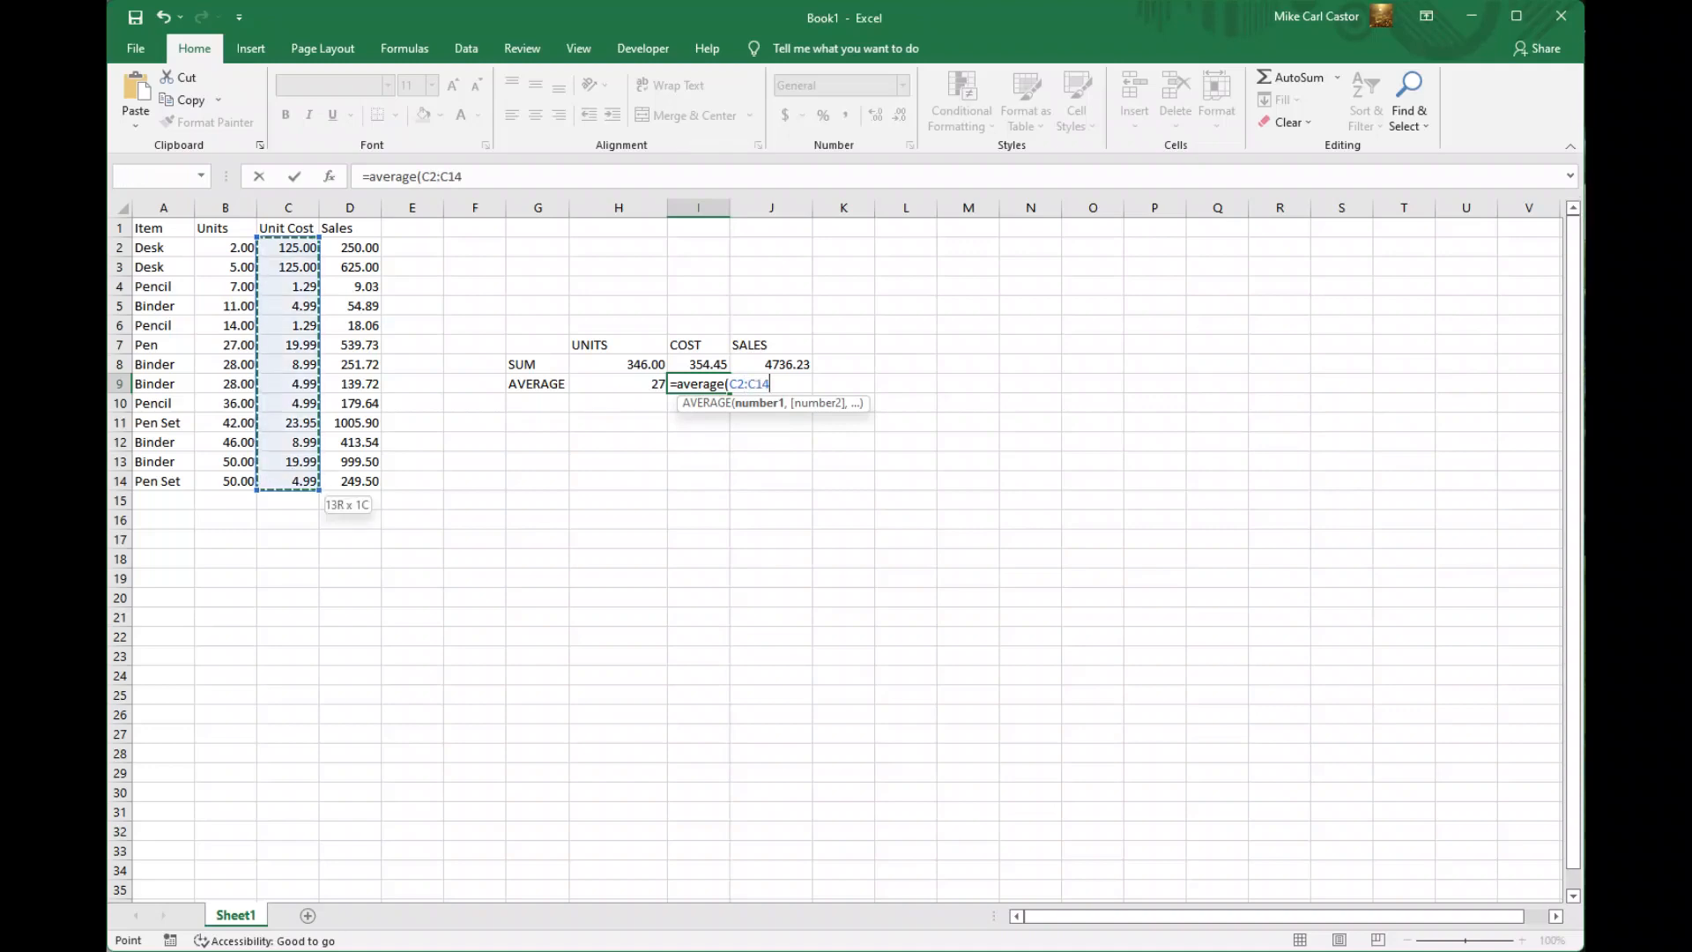
text())
key(Return)
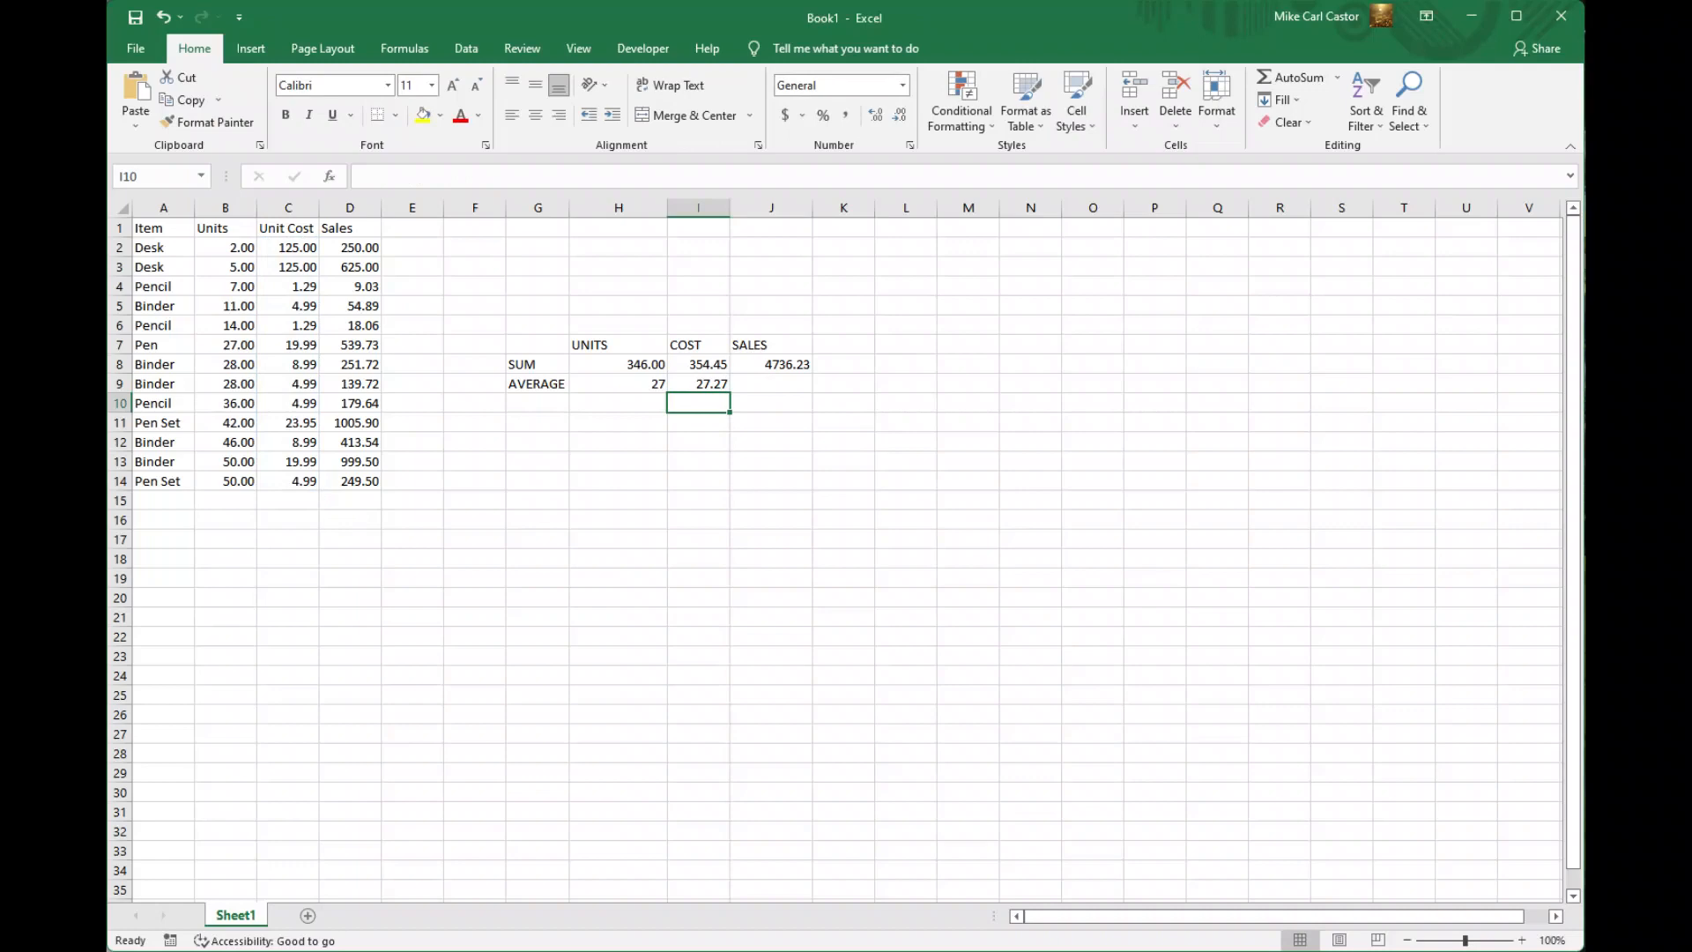
Step: Enter =average(D2:D14) in J9 to average the Sales column
key(Up)
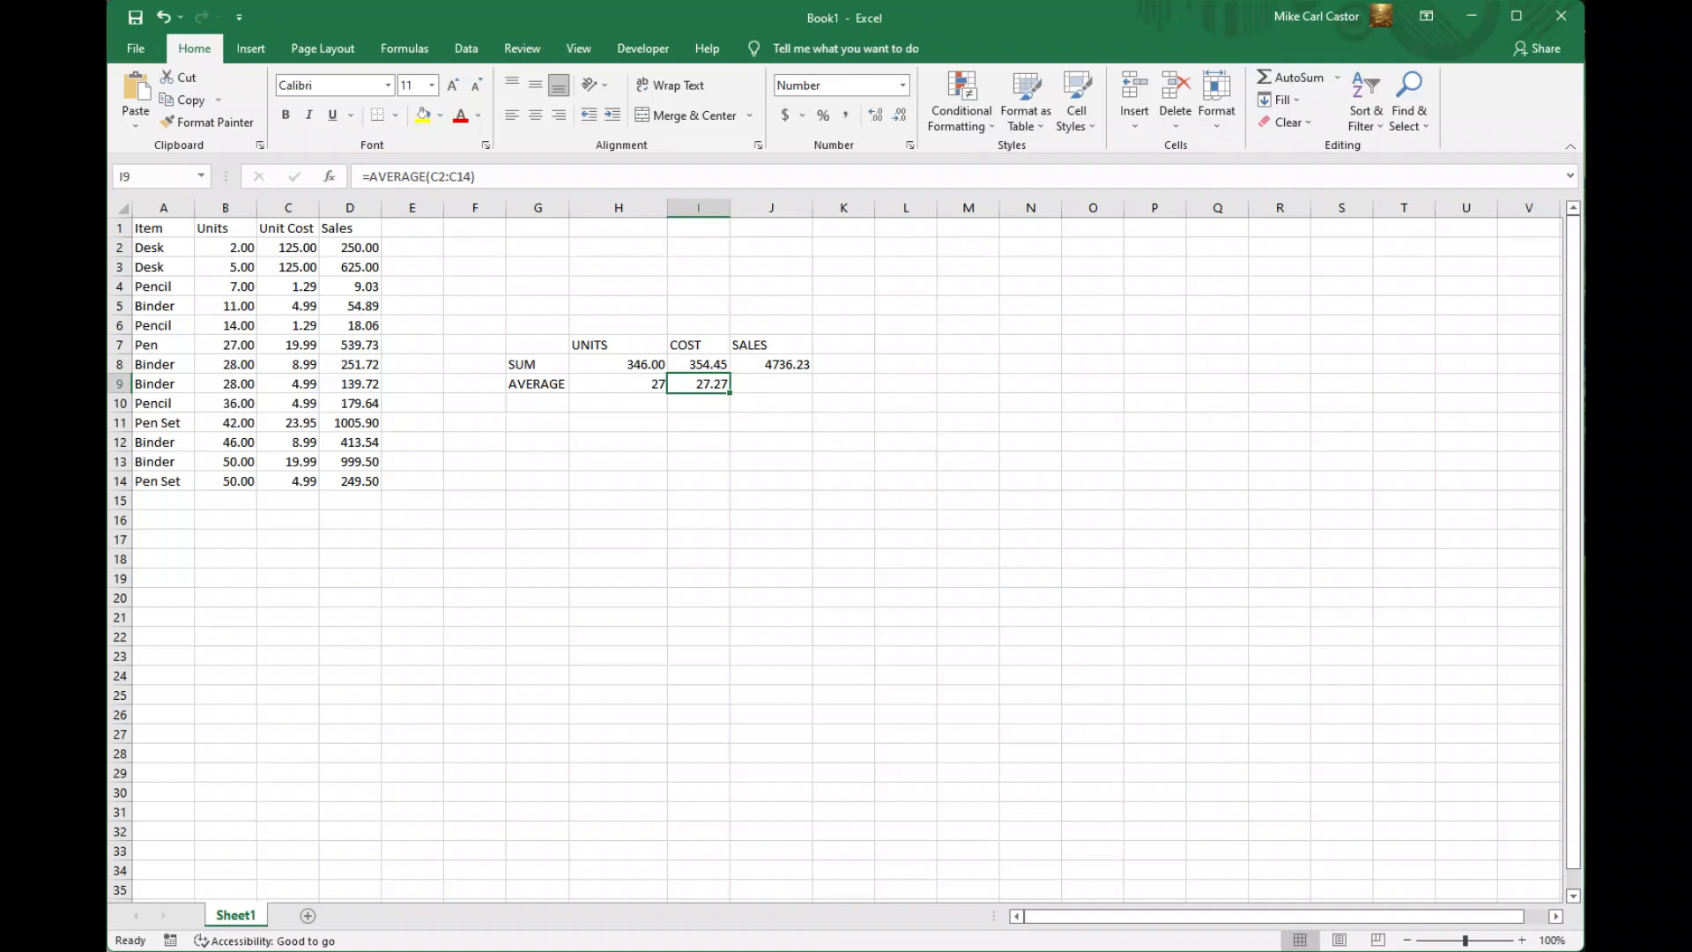
key(Right)
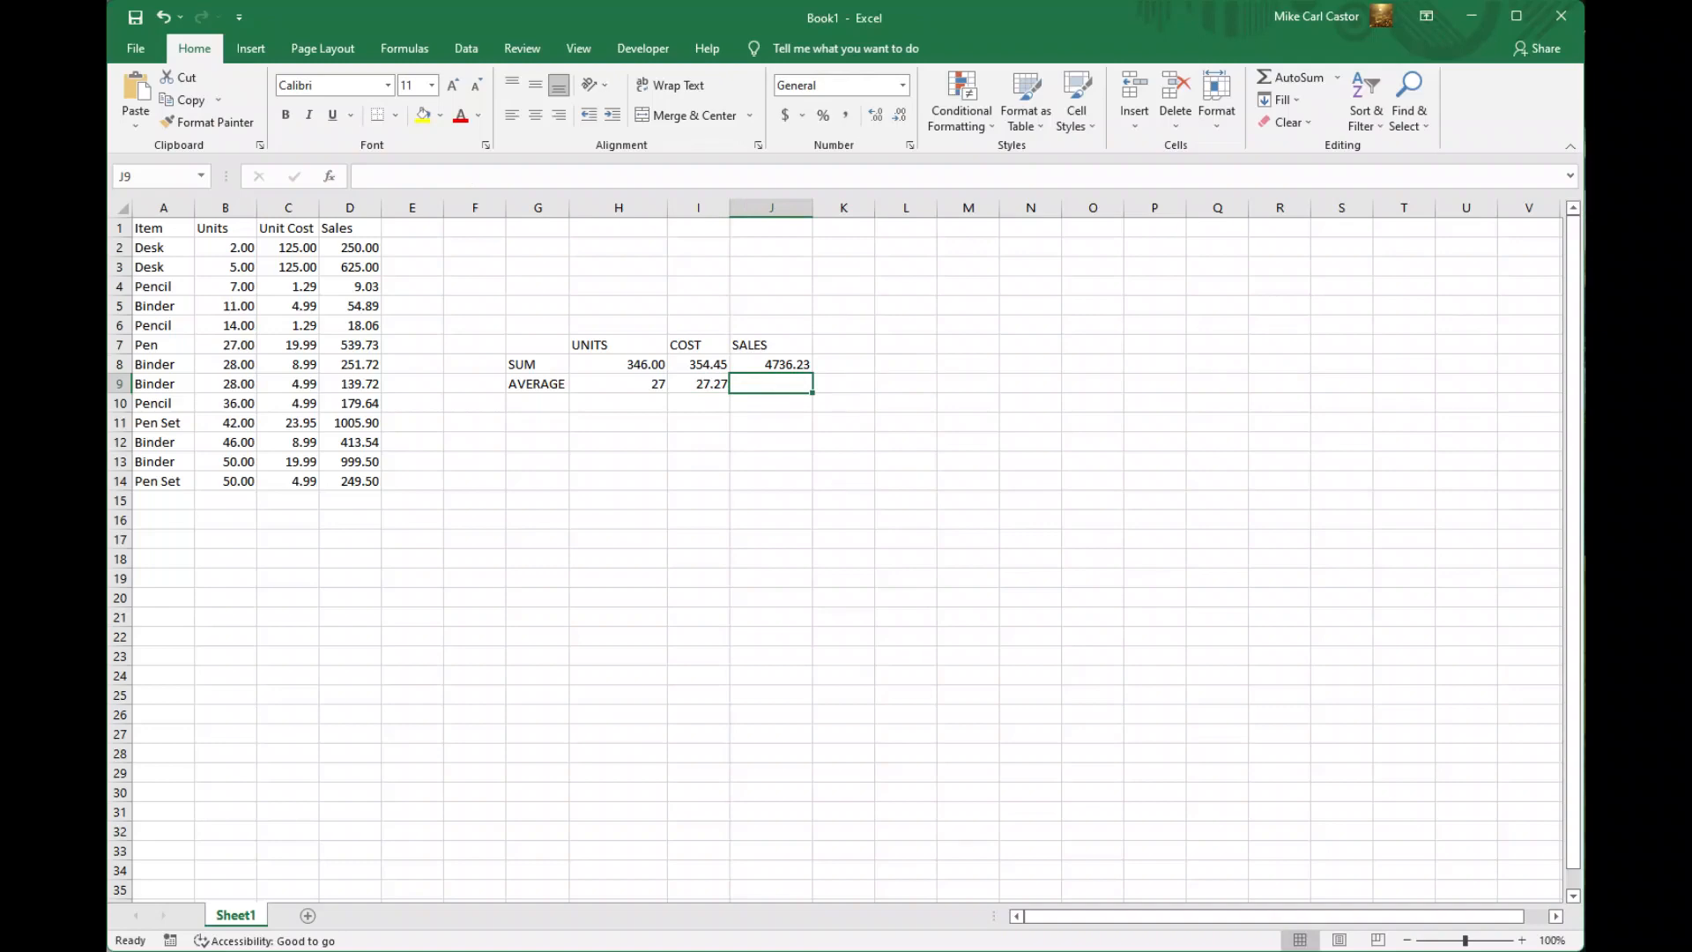
text(=avera)
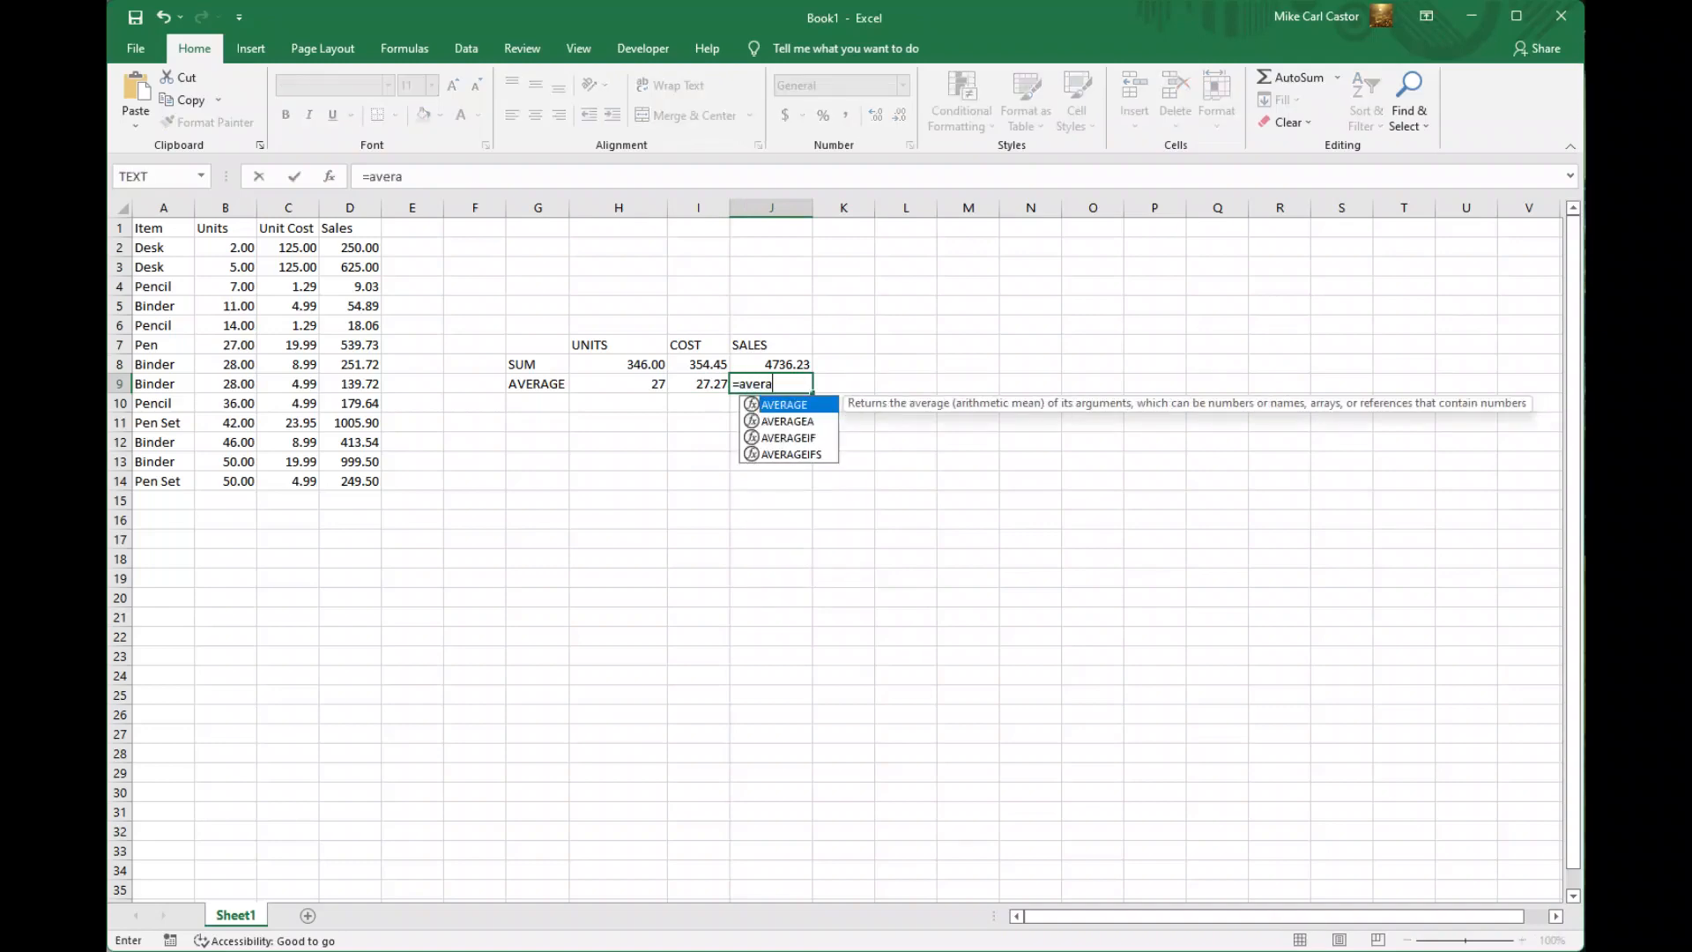
text(ge()
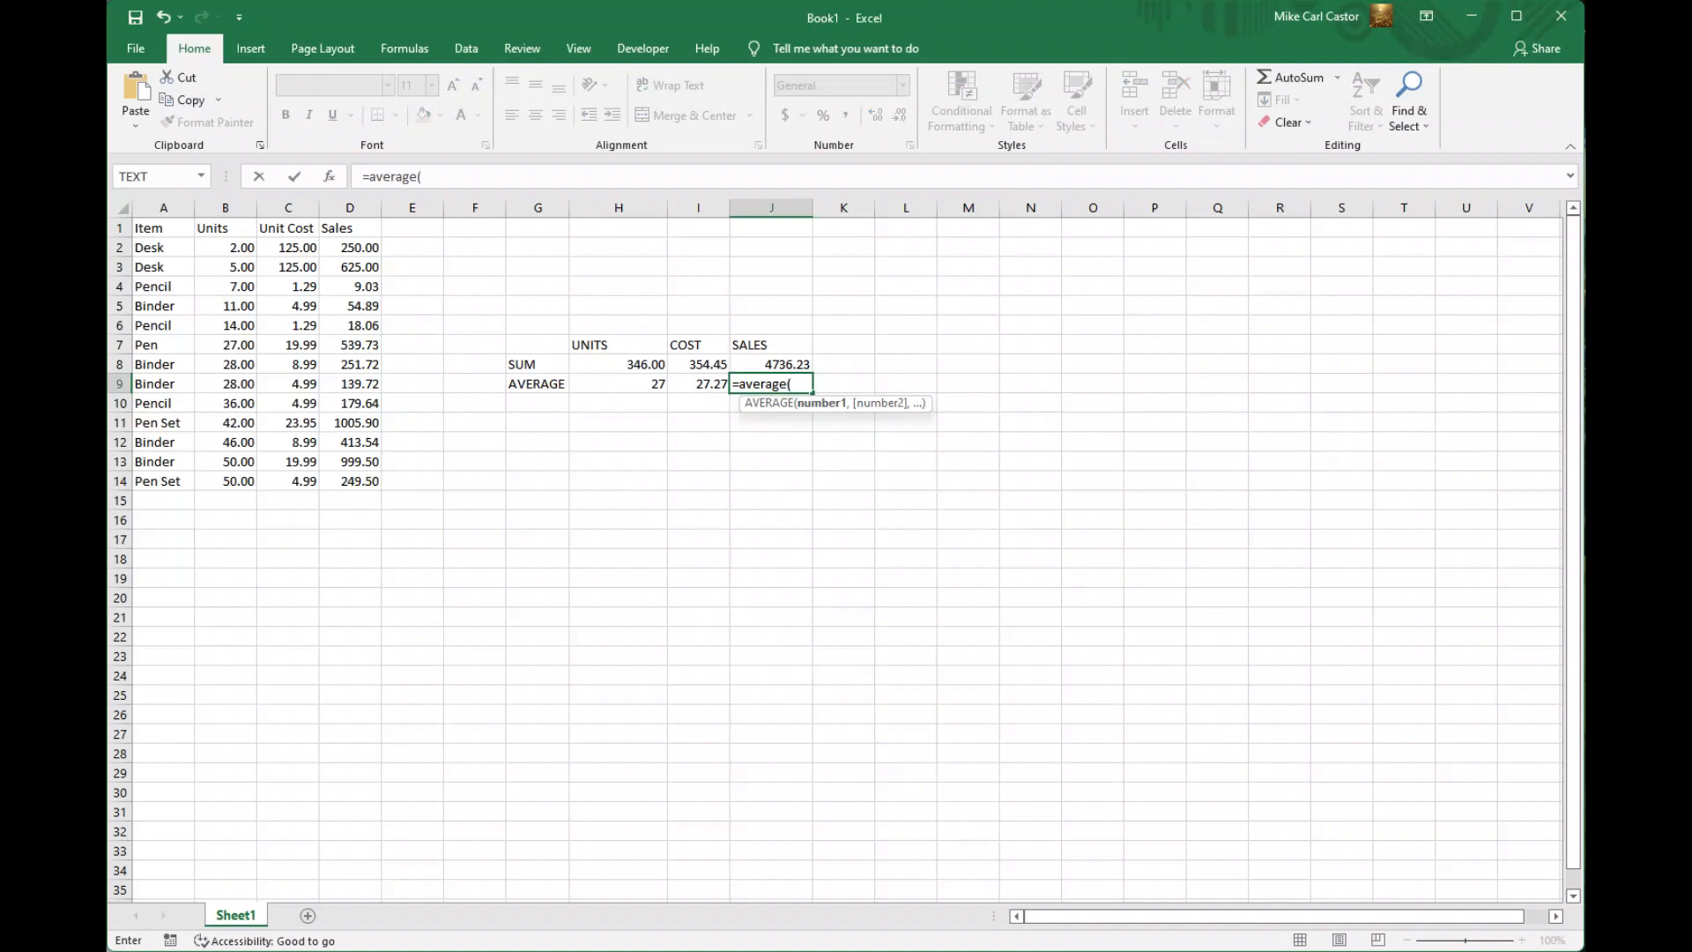
drag(349, 247, 353, 480)
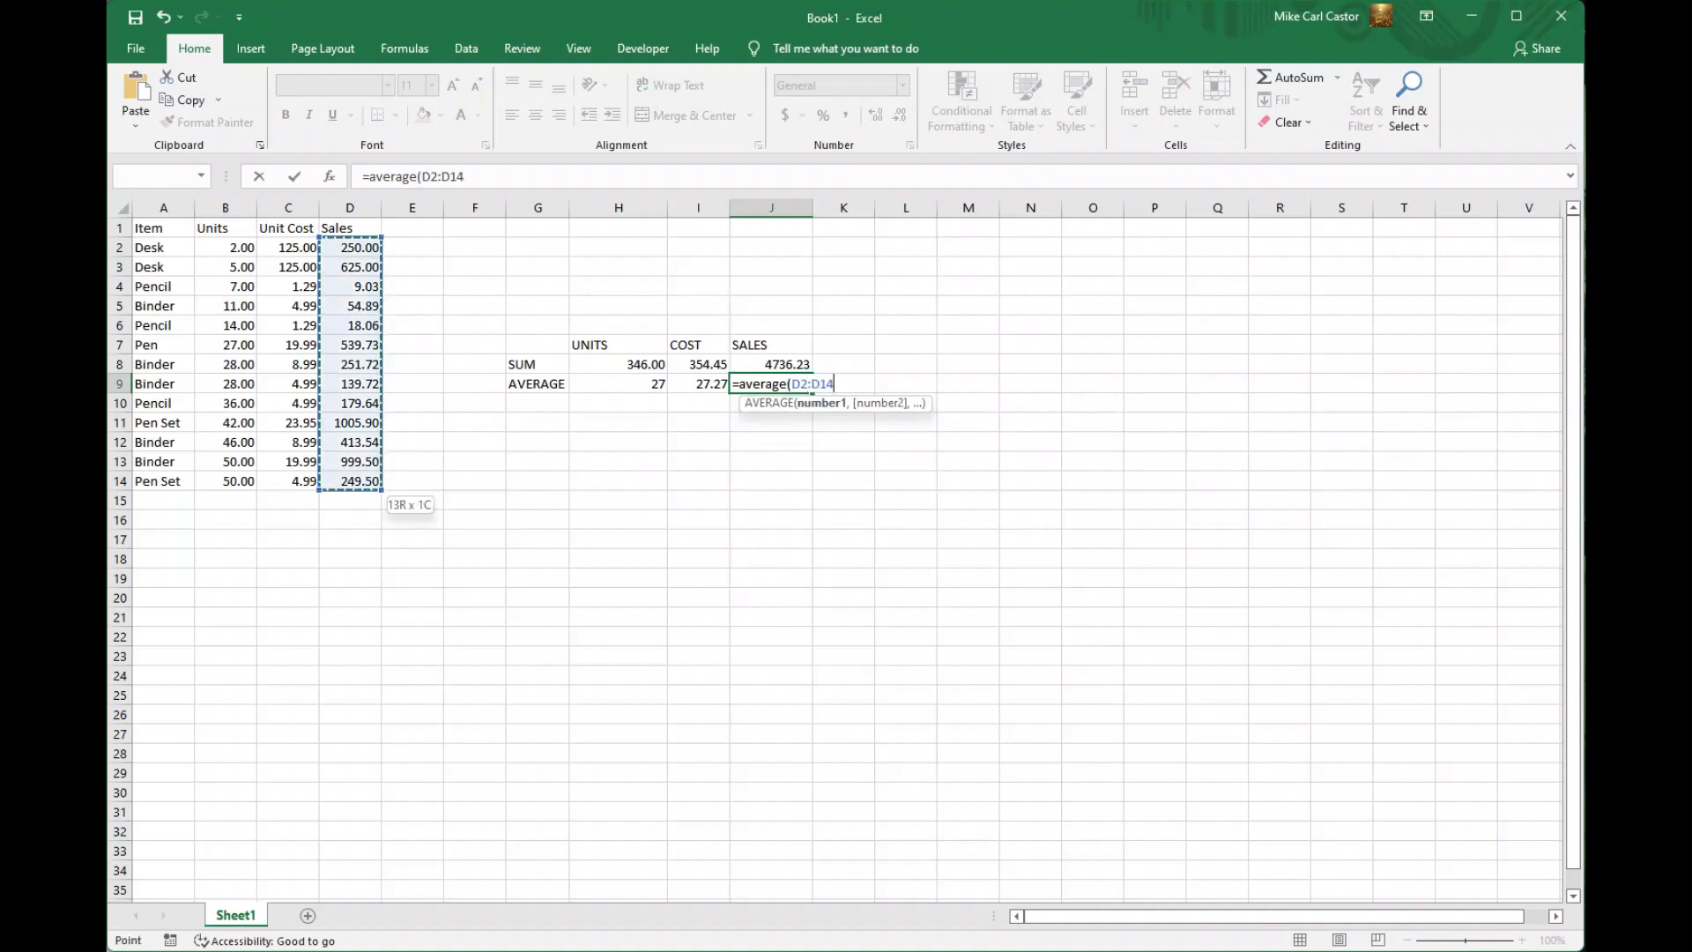
text())
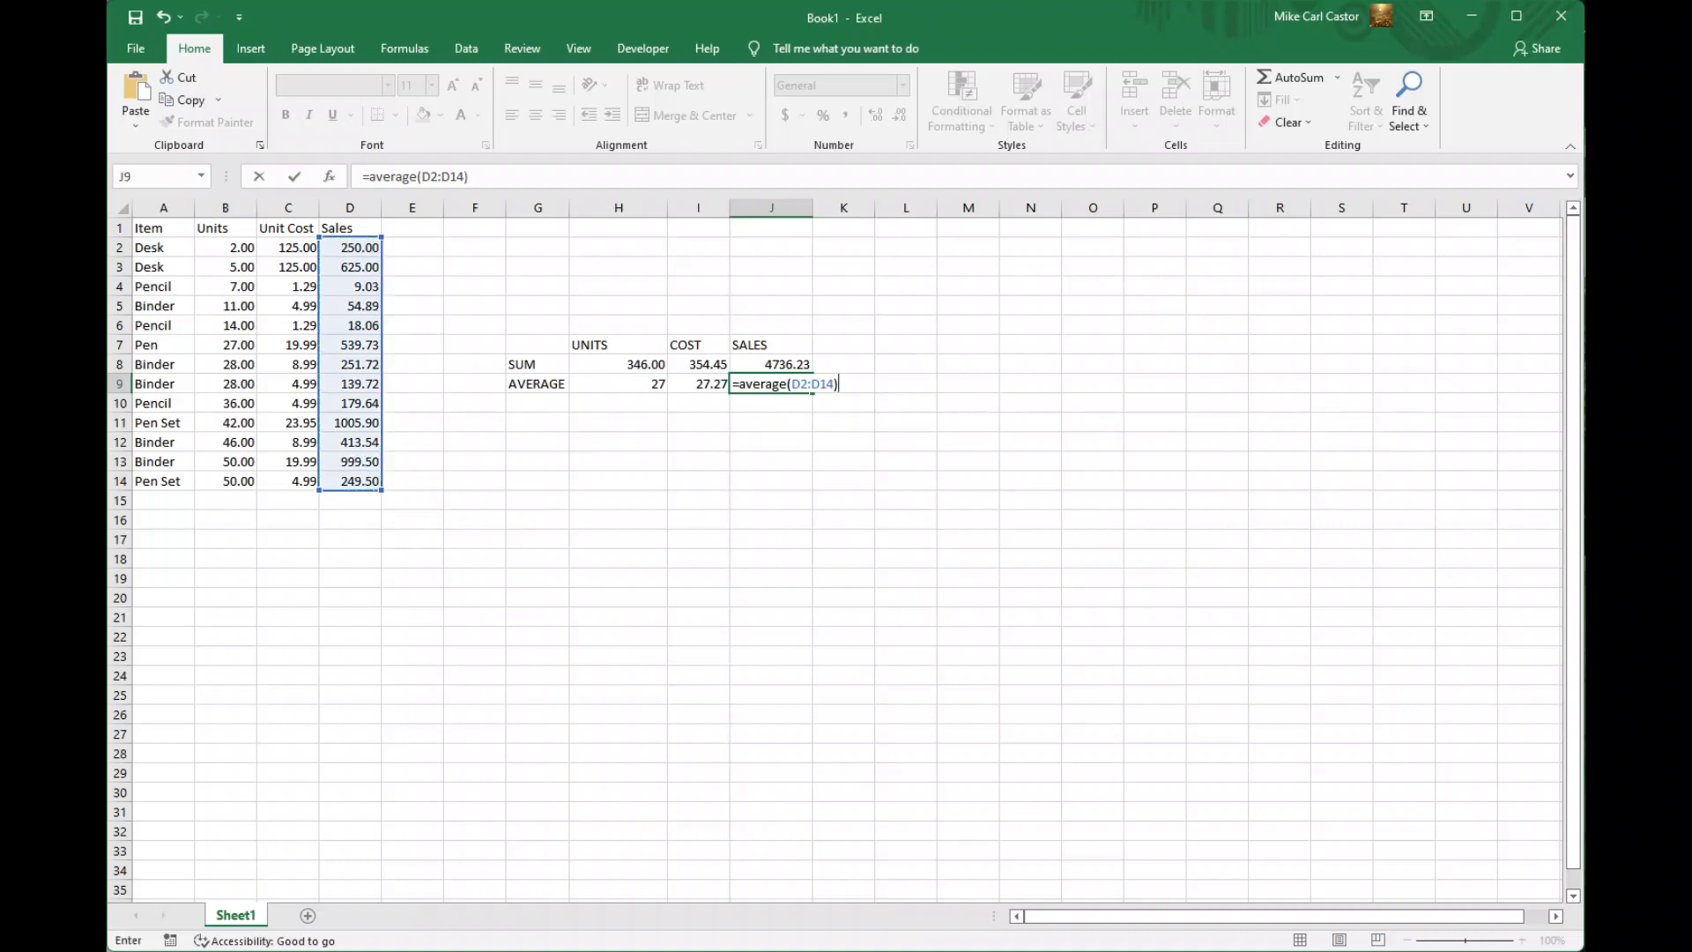
key(Return)
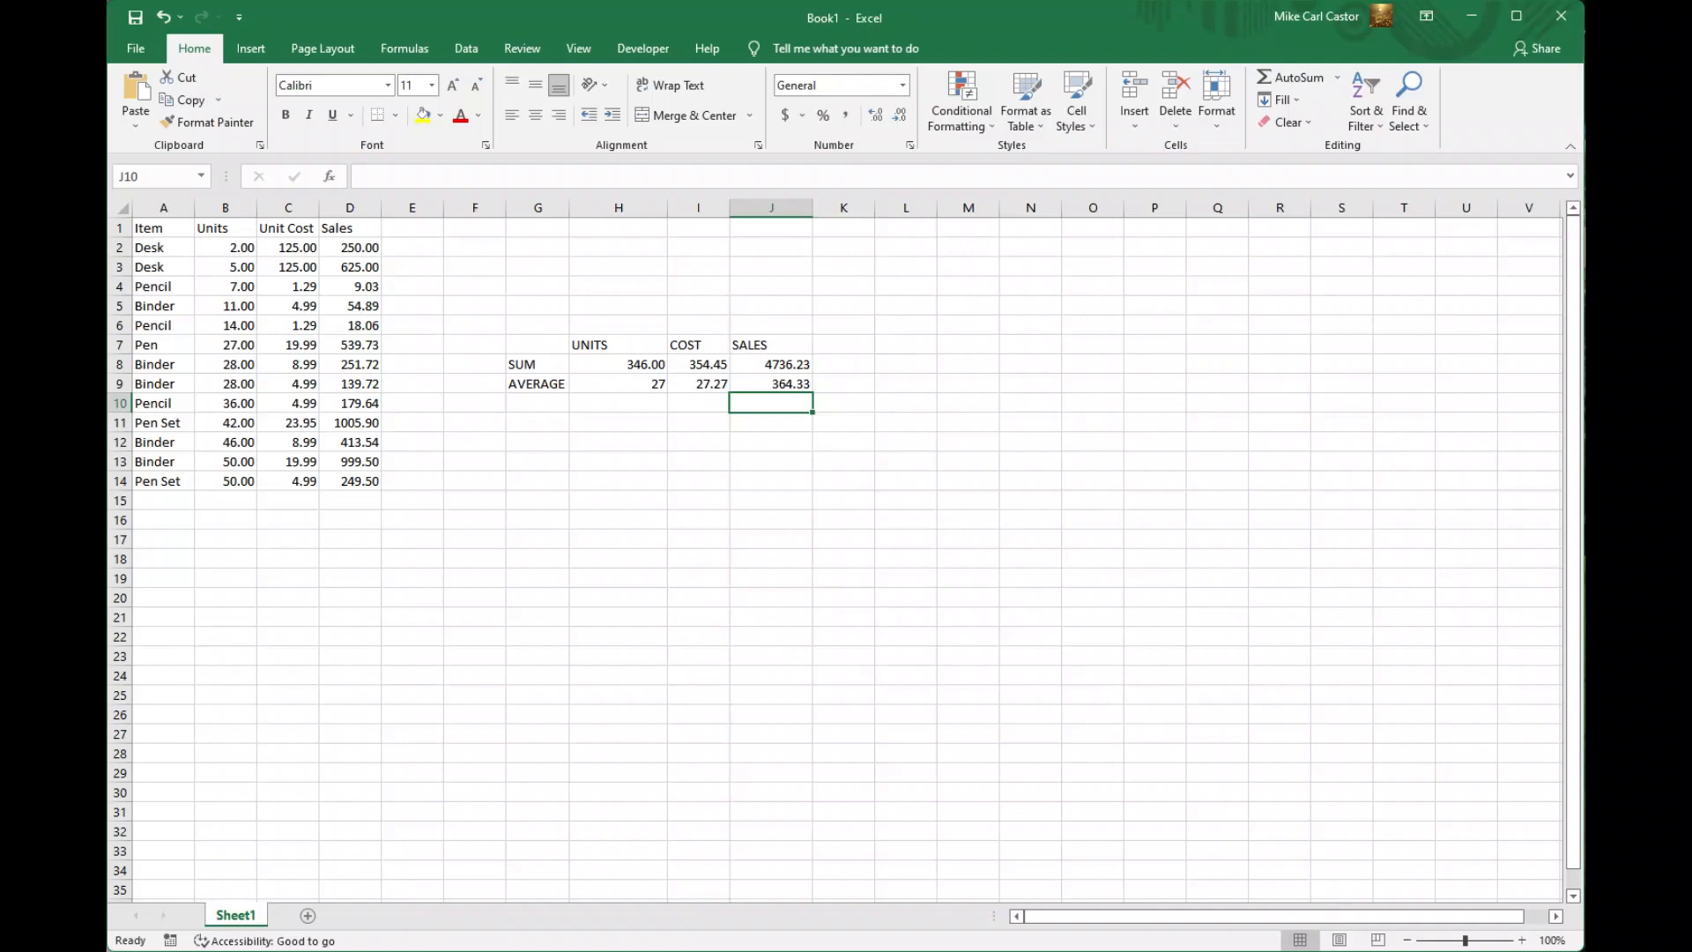
click(618, 443)
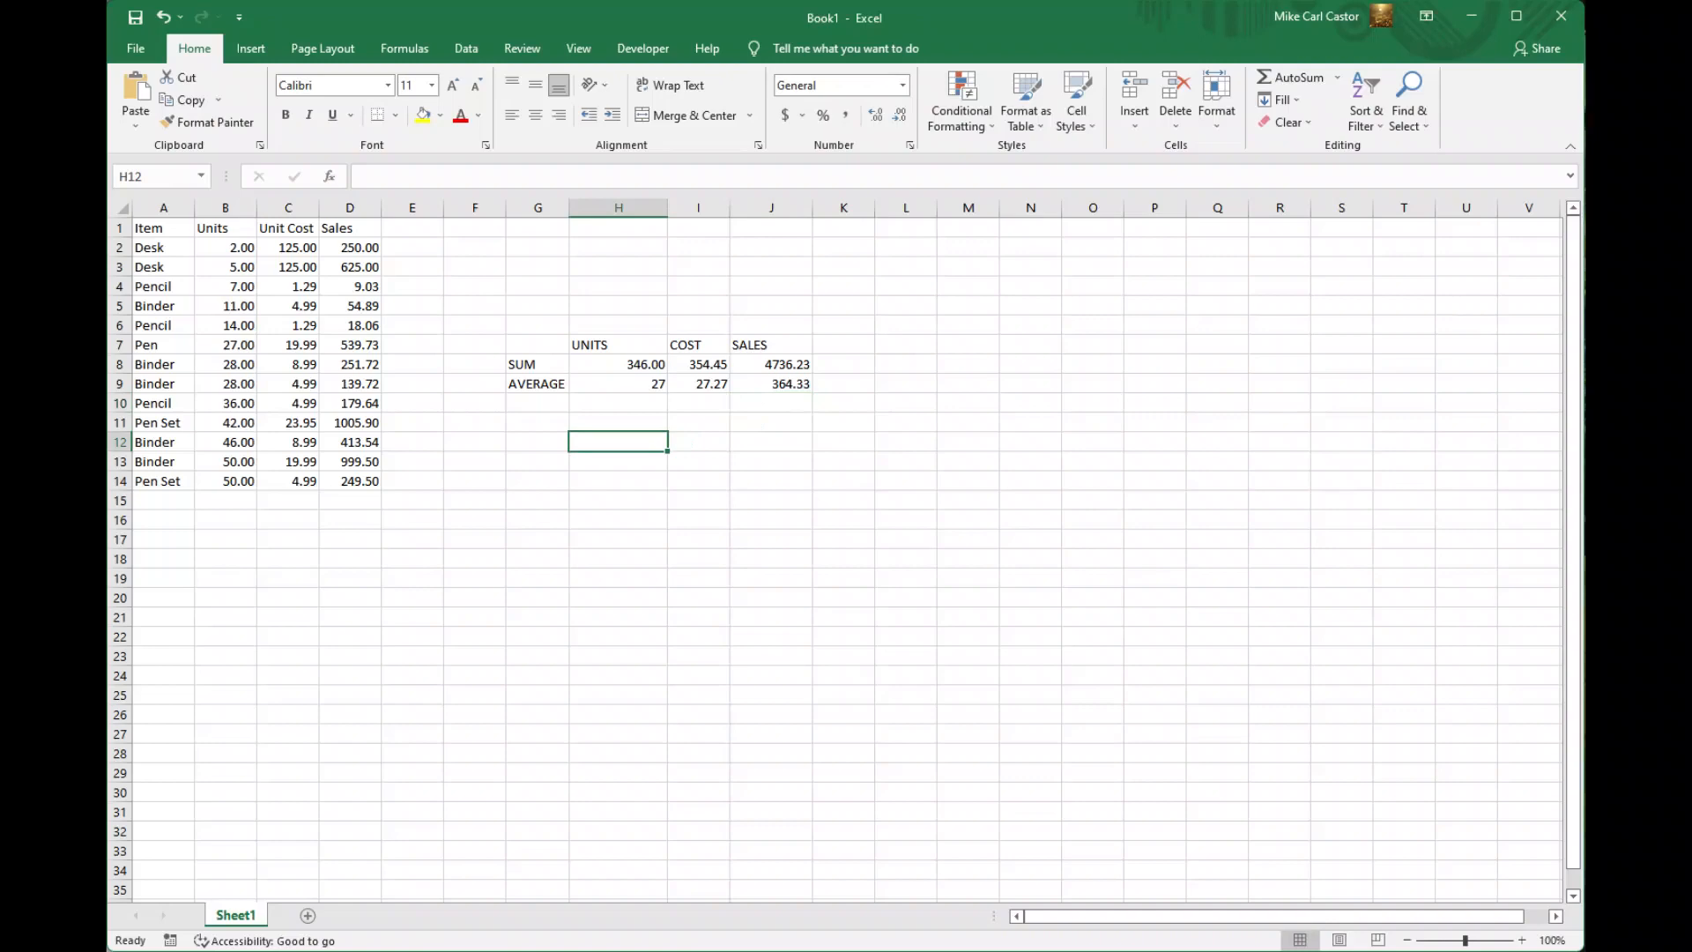